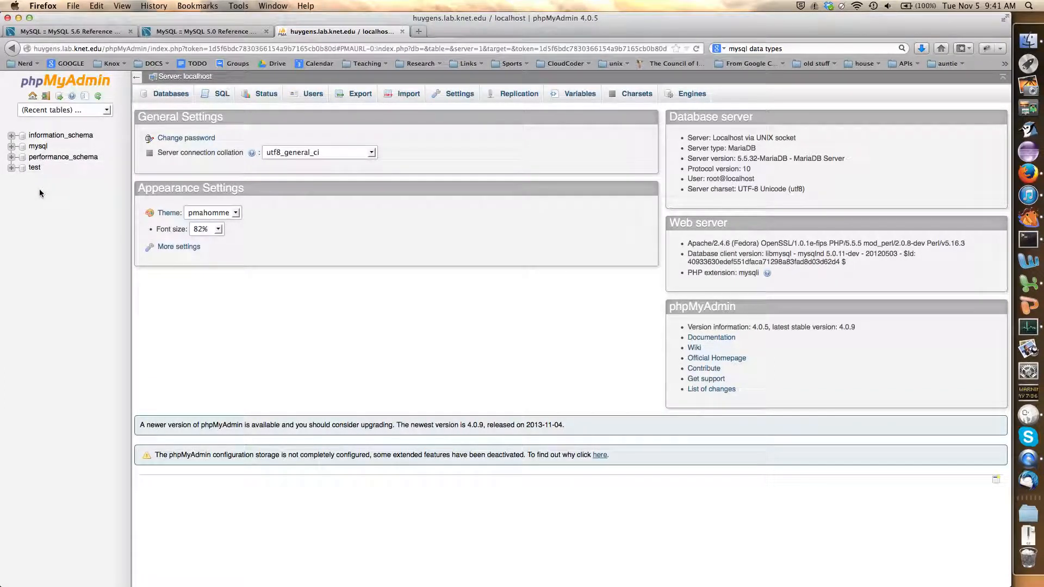
Create a new database named hollywood with the utf8_general_ci collation.
left_click(163, 97)
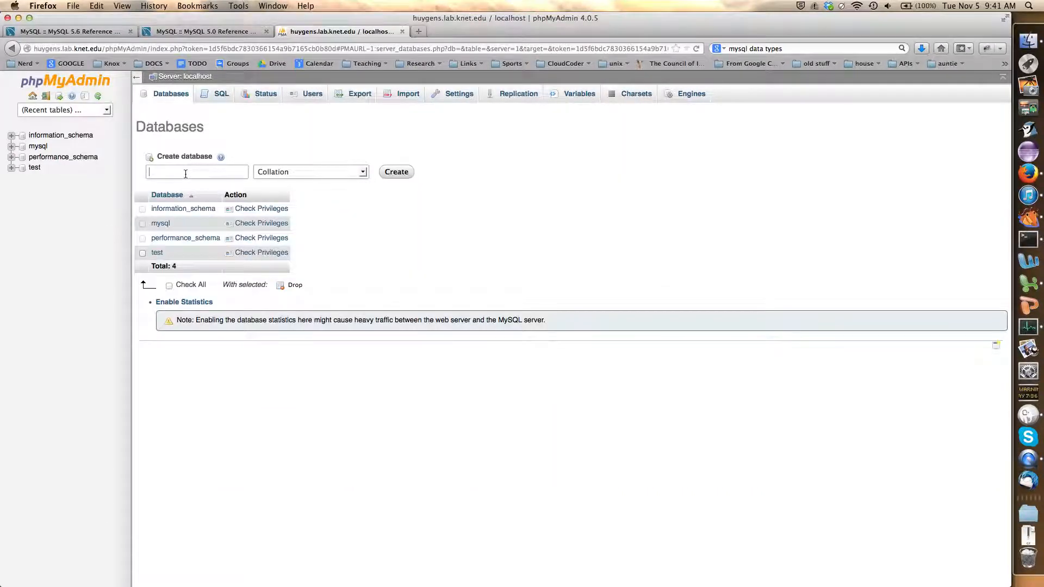
type("hollywood")
left_click(303, 173)
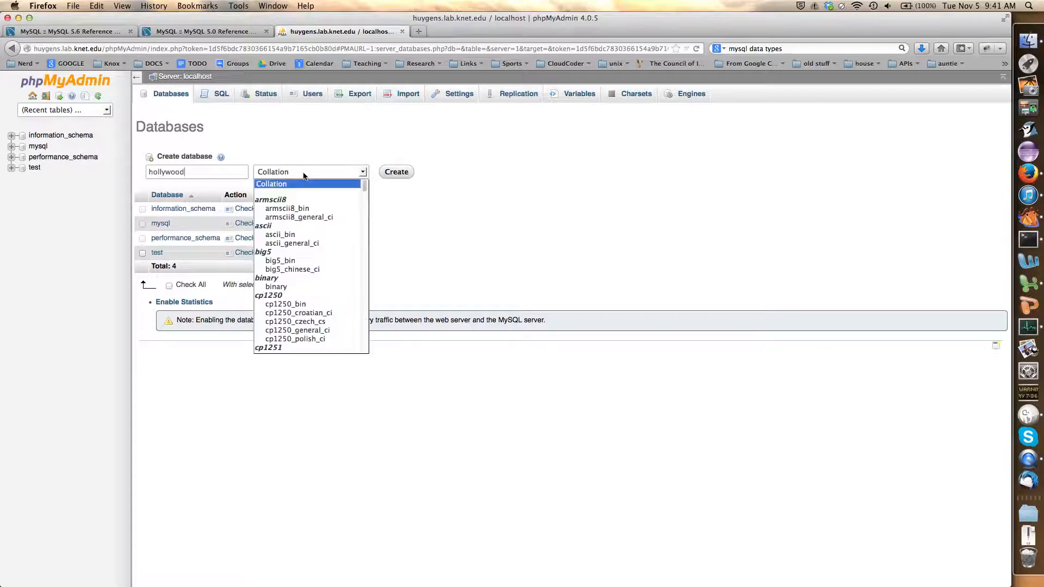
left_click_drag(372, 240, 367, 325)
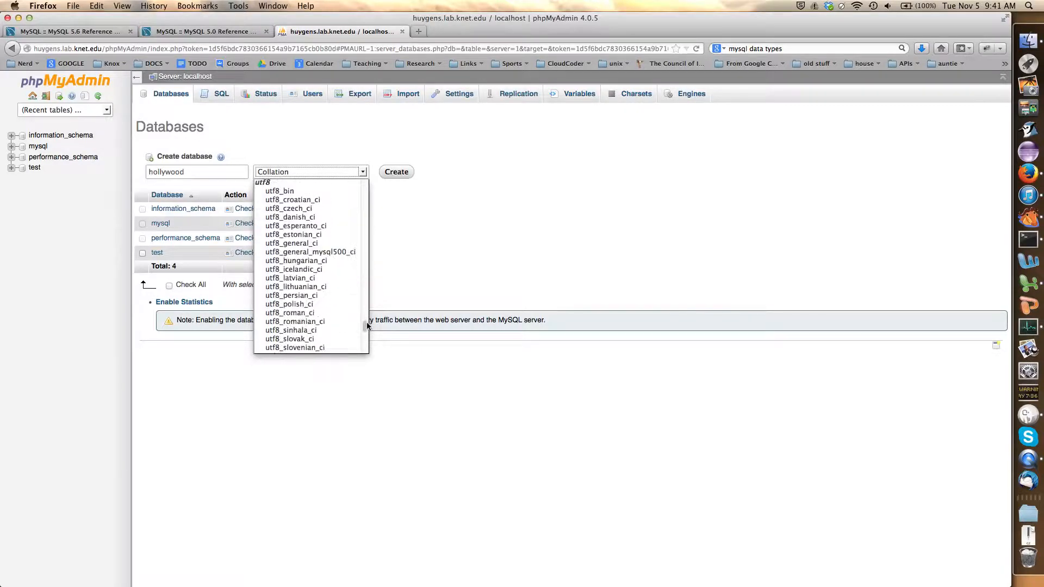
left_click(309, 243)
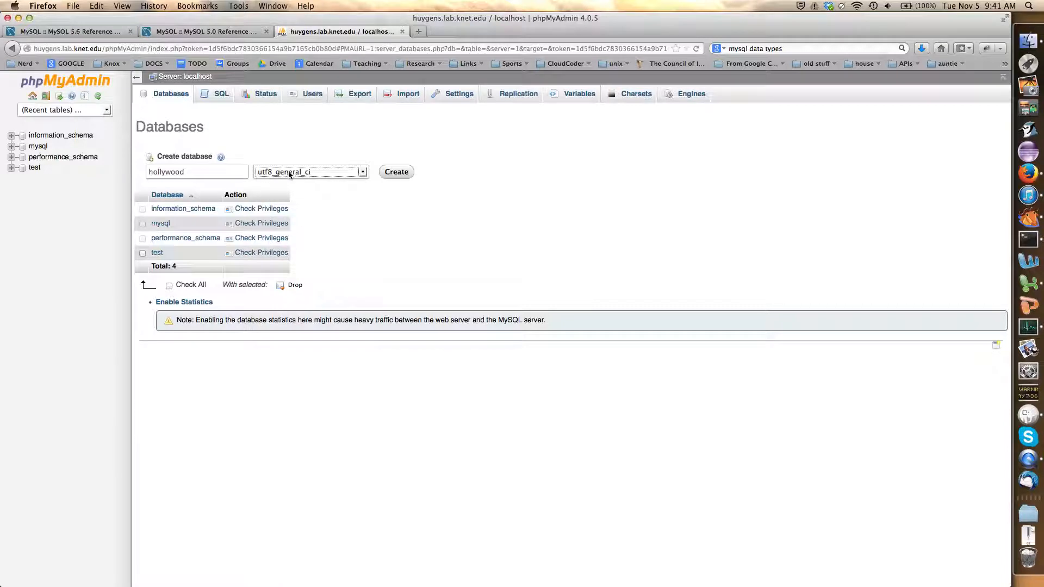
left_click(358, 234)
left_click(393, 175)
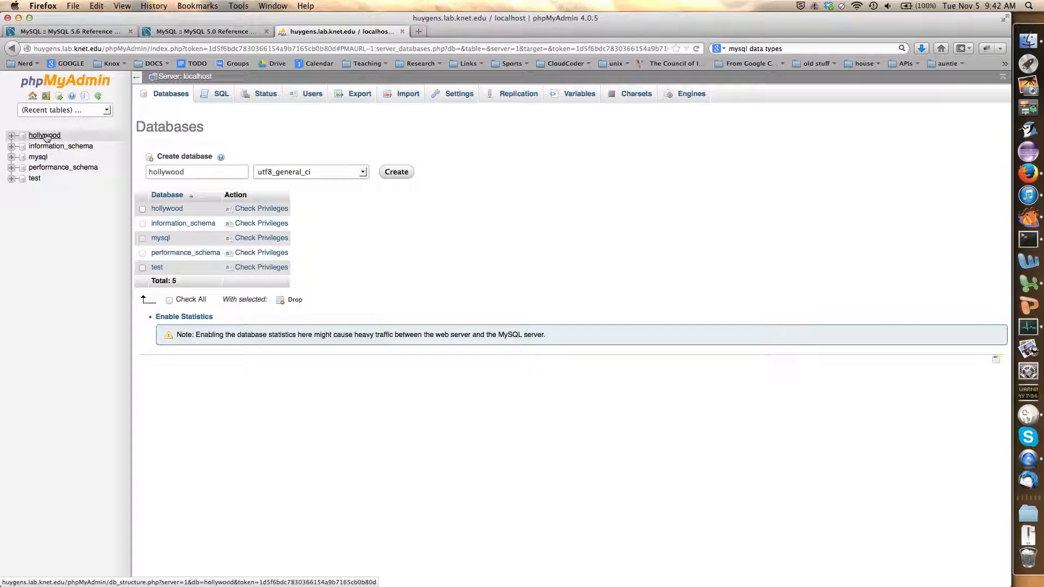
Create a table named actors with 3 columns in the hollywood database.
left_click(45, 135)
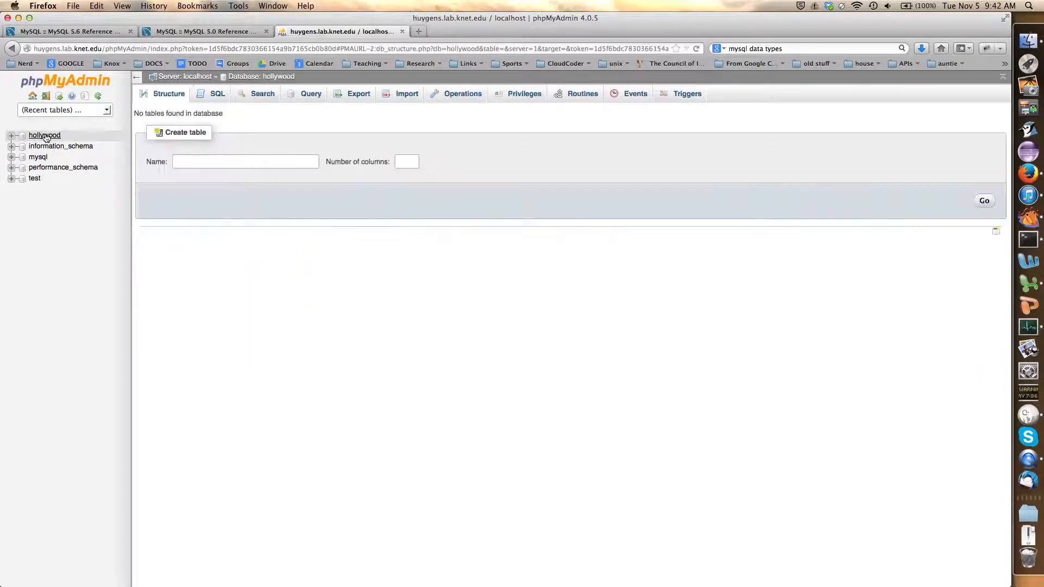
left_click(12, 135)
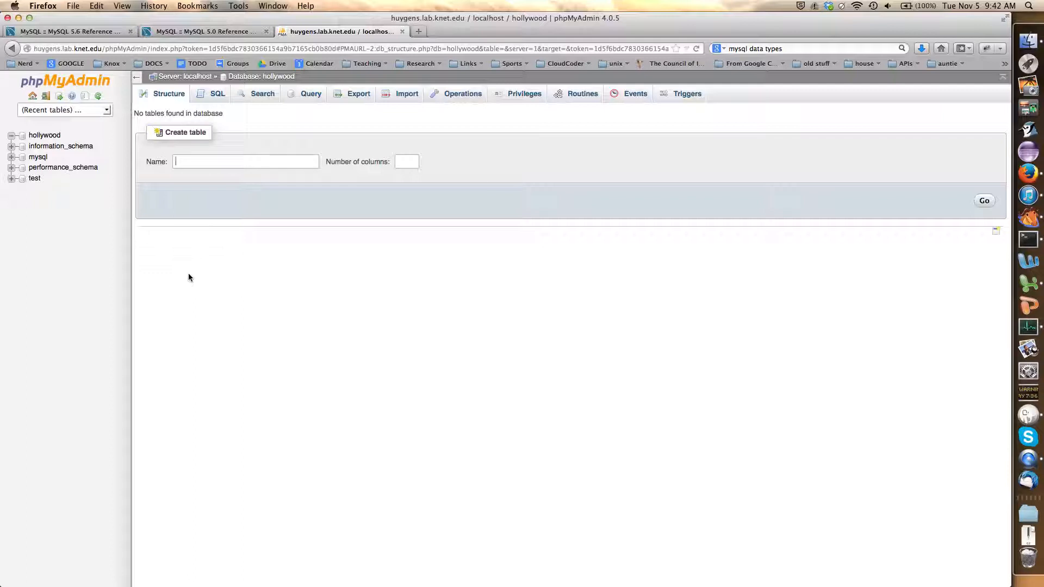
type("actors")
type("3")
left_click(986, 200)
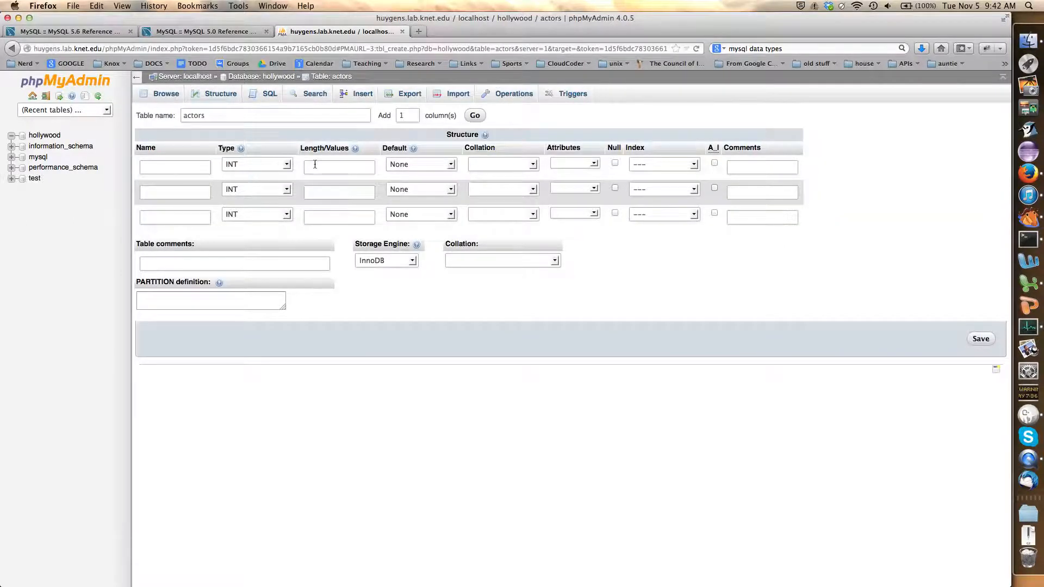
Name the first column of the actors table id and choose INT as its type.
left_click(174, 169)
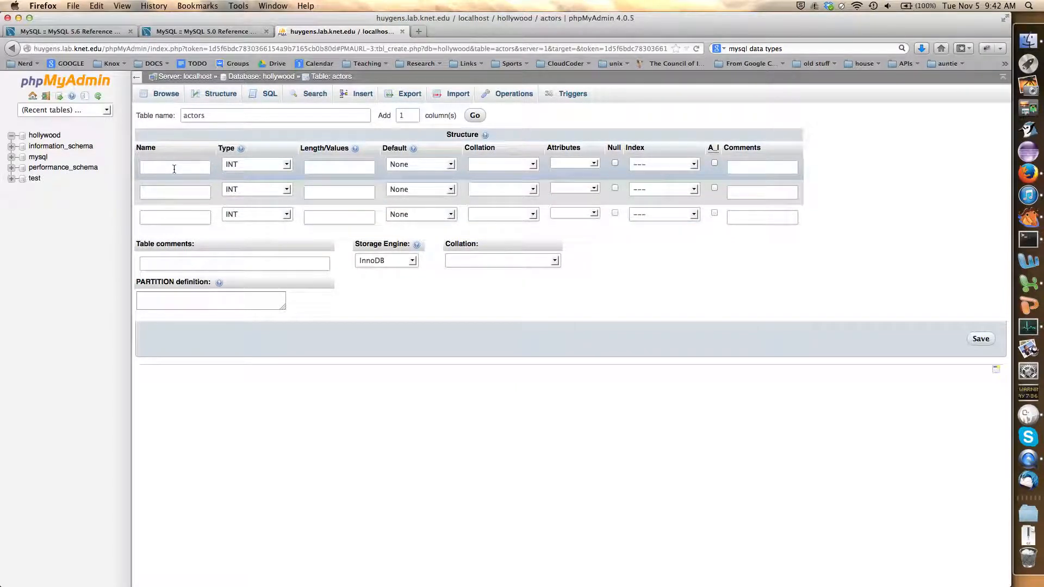
type("id")
left_click(222, 32)
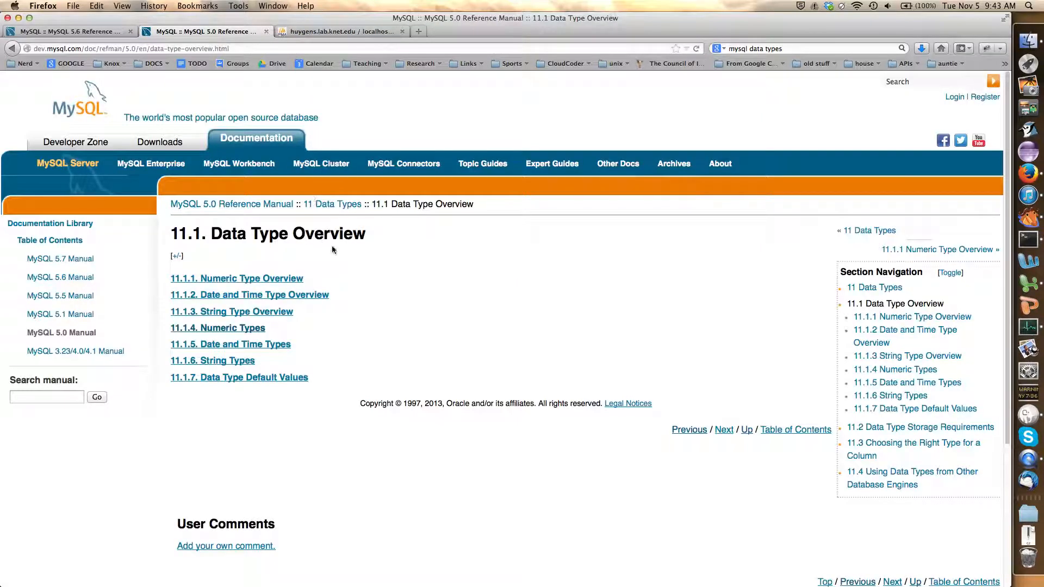
left_click(332, 32)
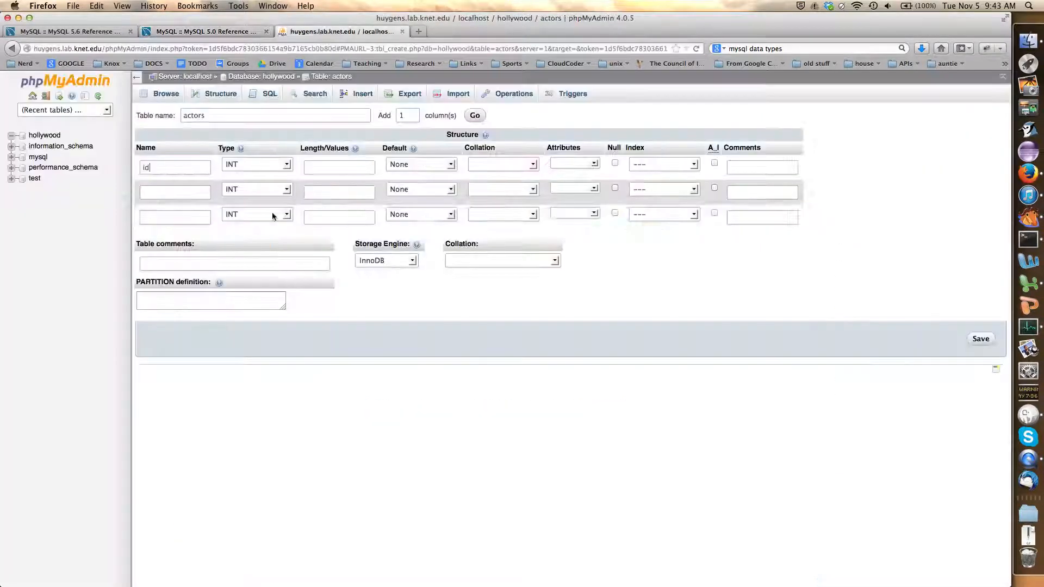
left_click(240, 165)
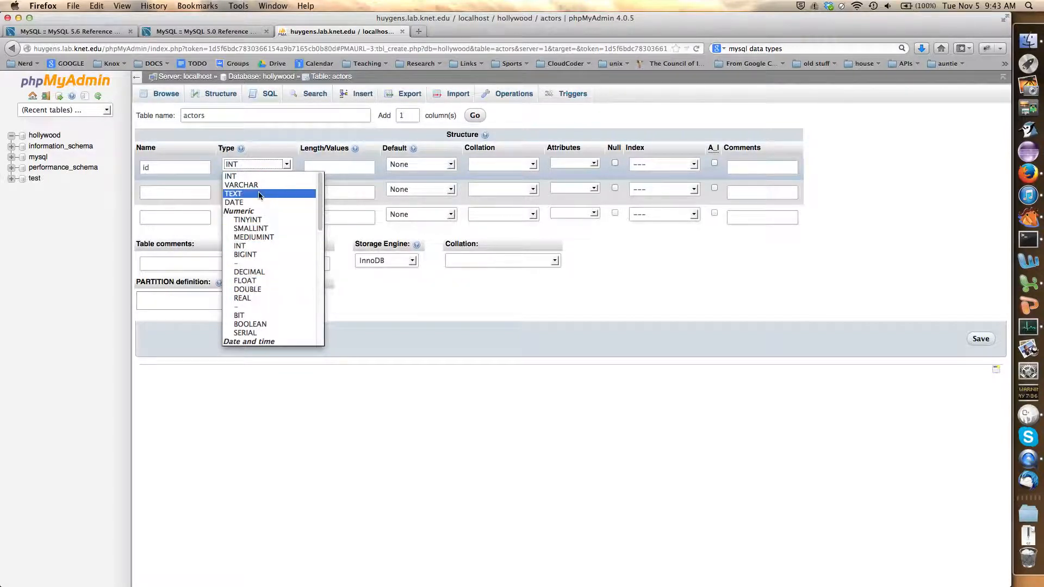
left_click(251, 175)
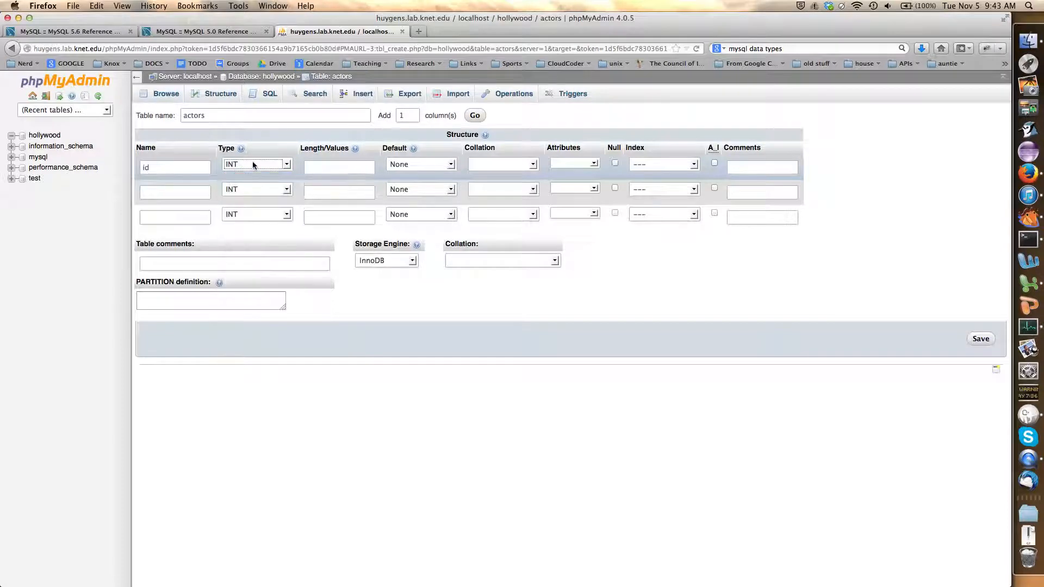
Look up the storage sizes and value ranges of the integer types in the MySQL manual's Numeric Types section.
left_click(228, 32)
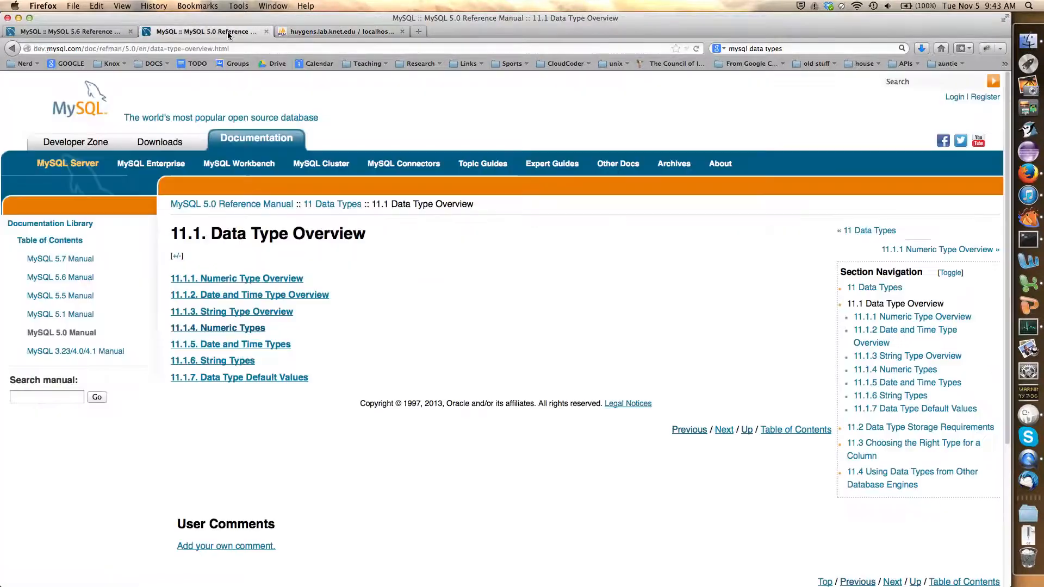
left_click(242, 331, "super")
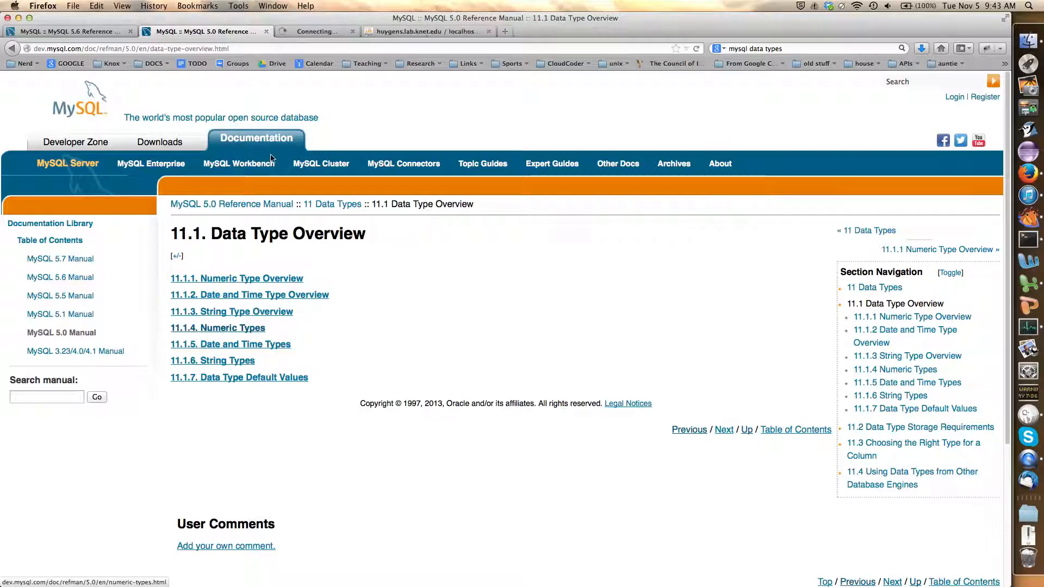
left_click(324, 34)
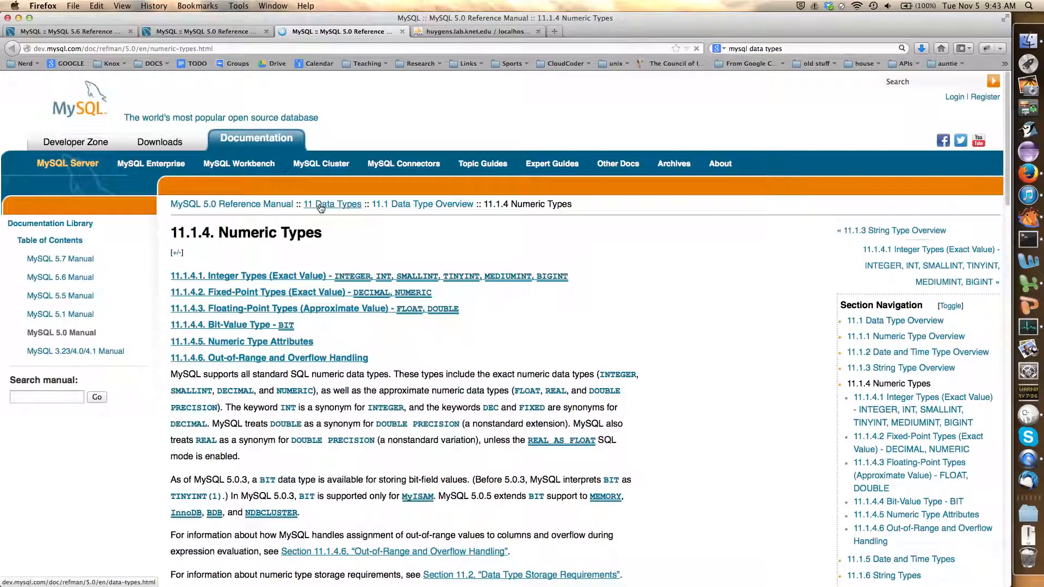
scroll(521, 337, "down", 3)
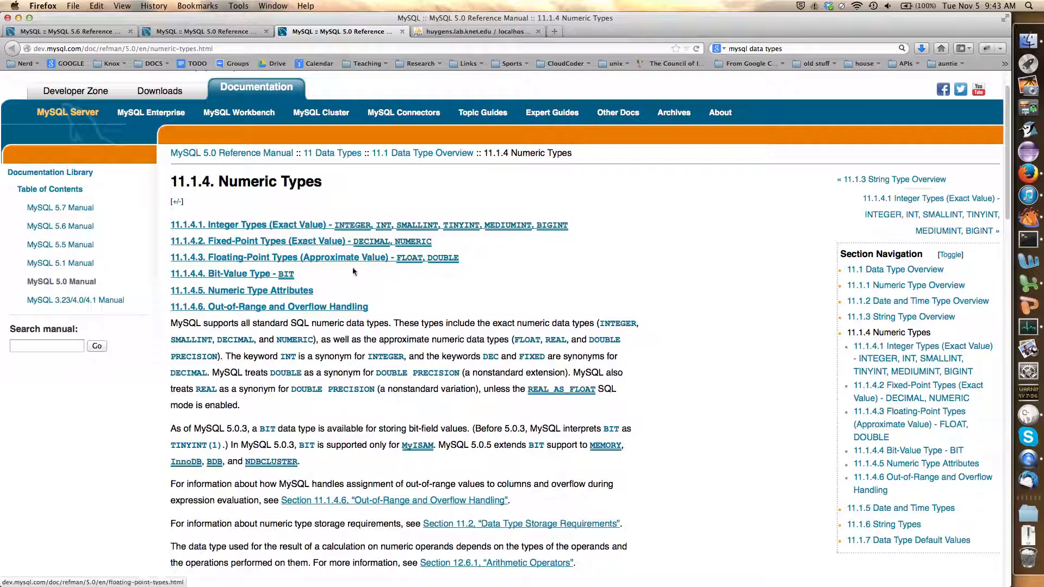
left_click(304, 227)
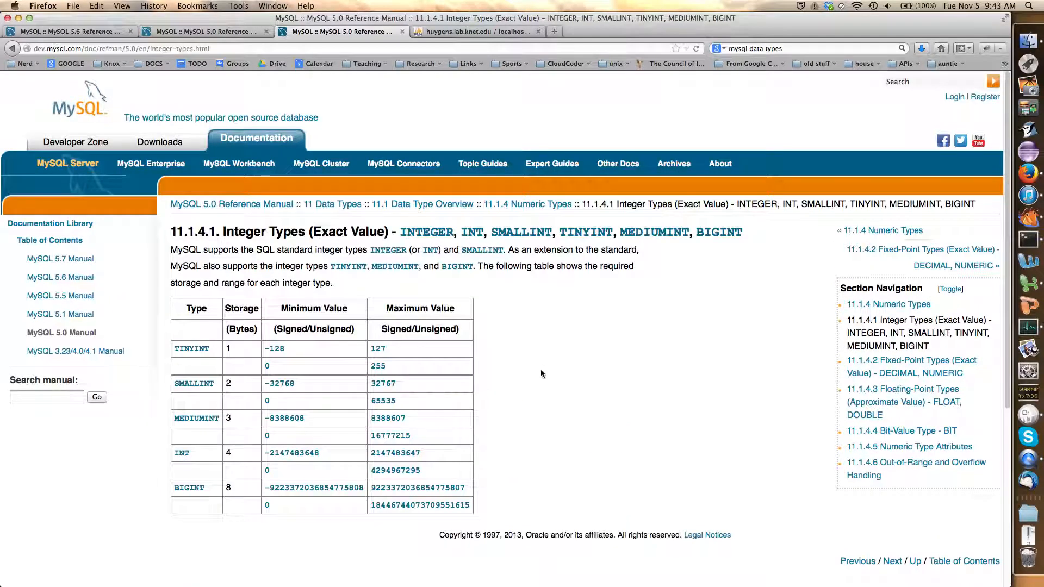
scroll(544, 337, "down", 2)
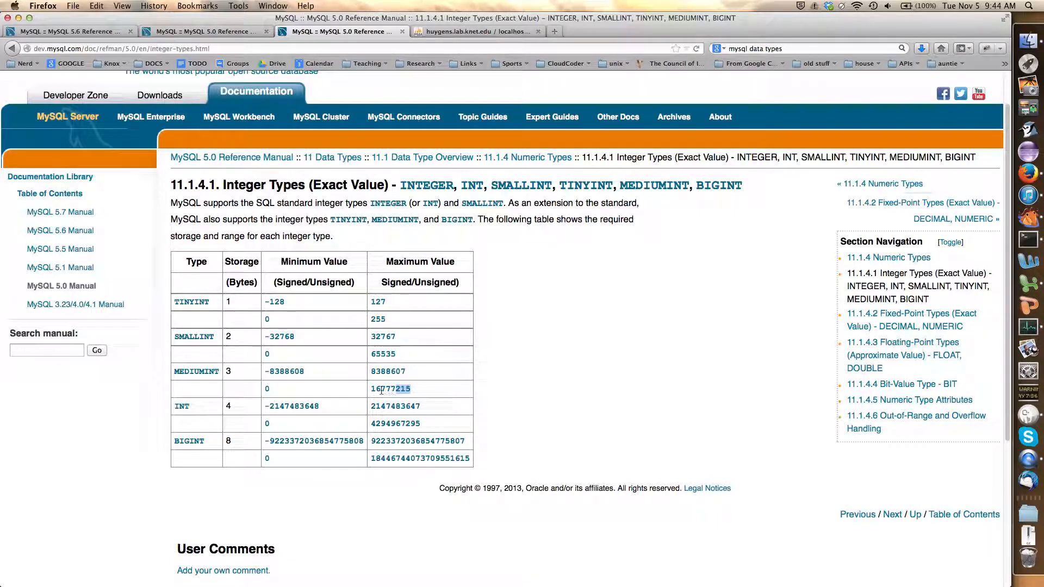
left_click_drag(411, 390, 389, 390)
left_click(419, 382)
Back in phpMyAdmin, set the id column's type to MEDIUMINT with the UNSIGNED attribute.
left_click(446, 34)
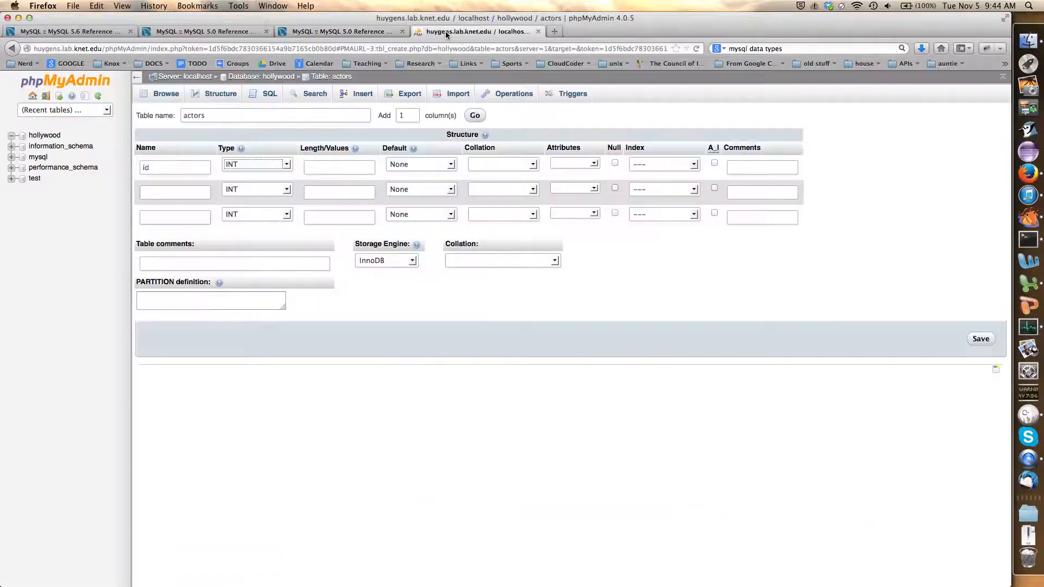
left_click(257, 164)
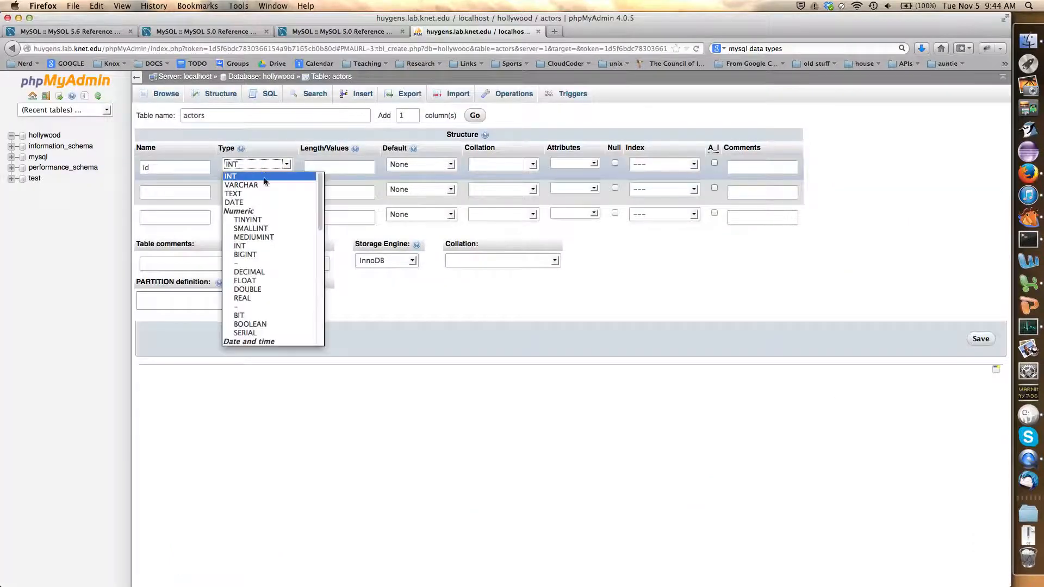
left_click(263, 237)
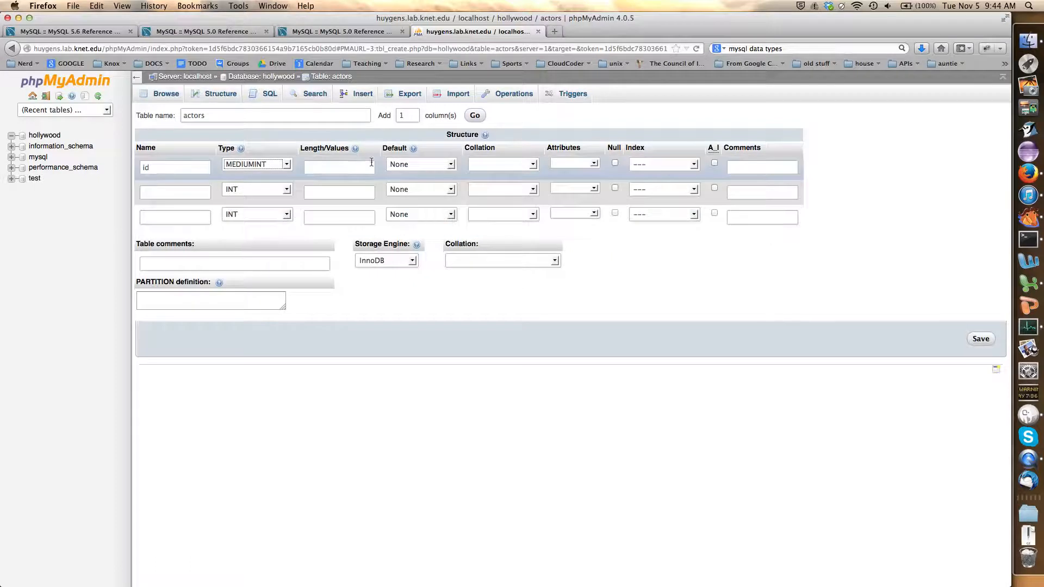
left_click(591, 162)
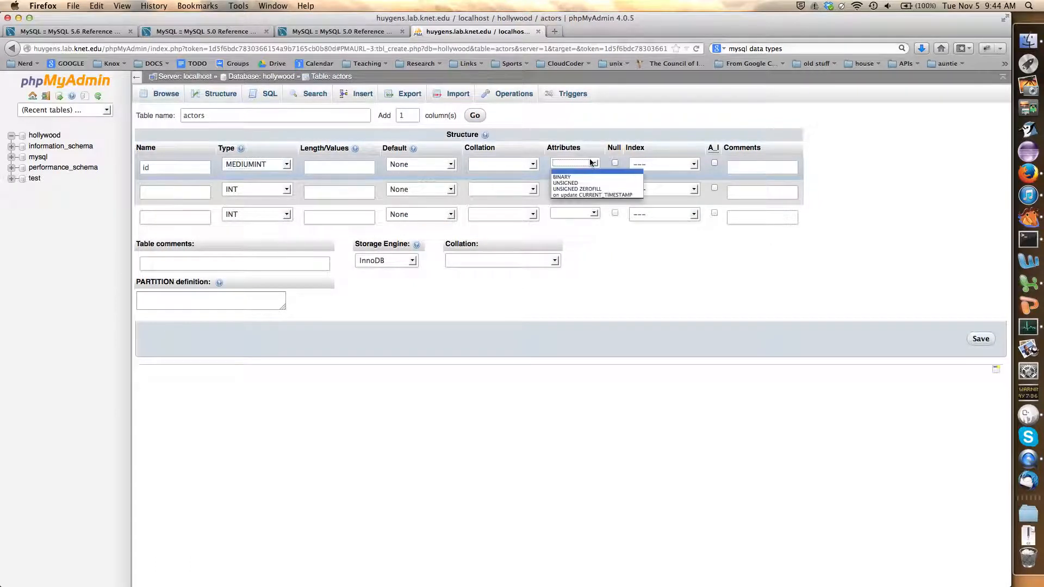
left_click(581, 185)
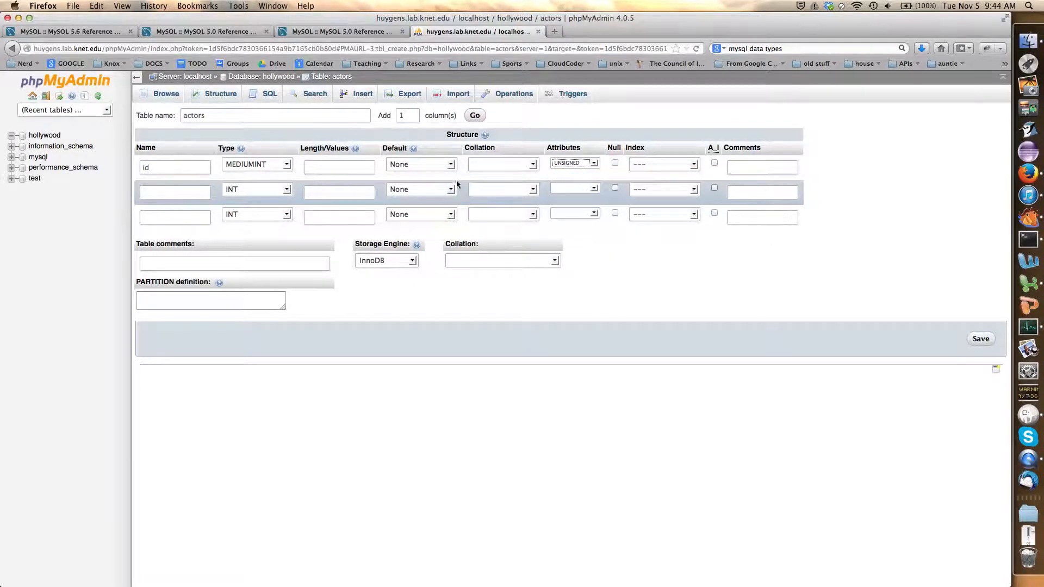
left_click(334, 166)
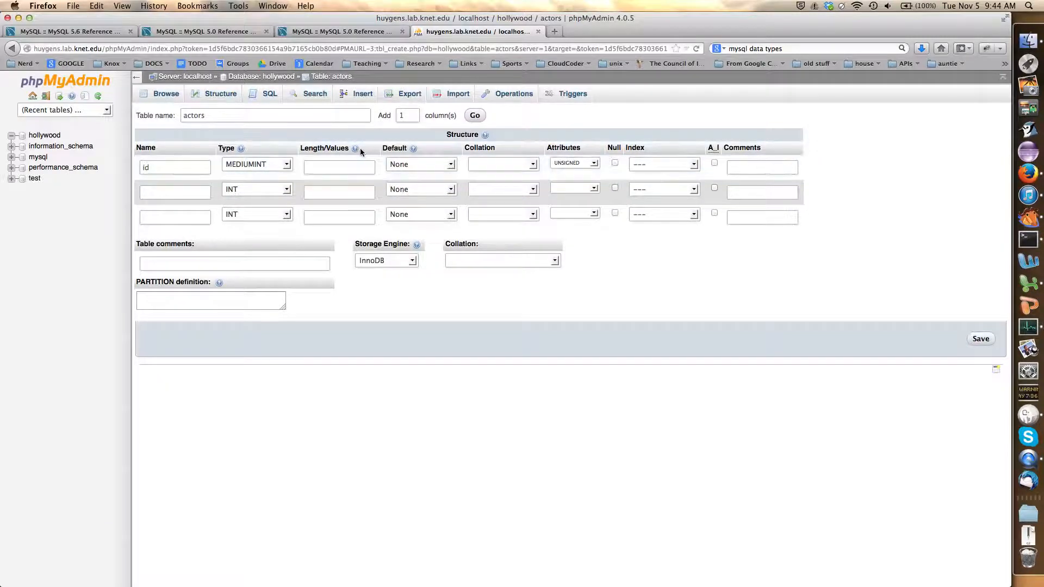
mouse_move(357, 150)
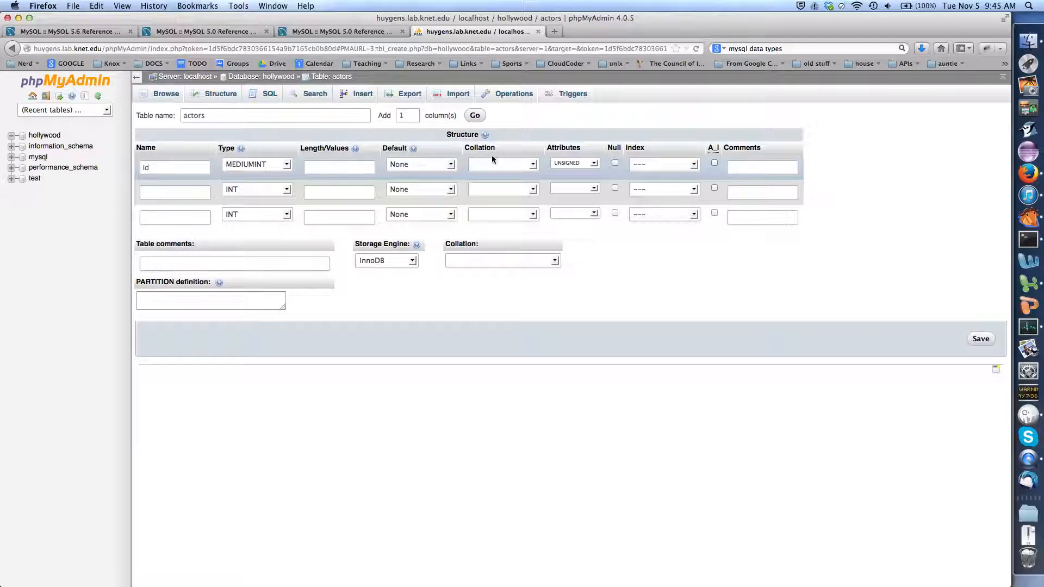
left_click(514, 164)
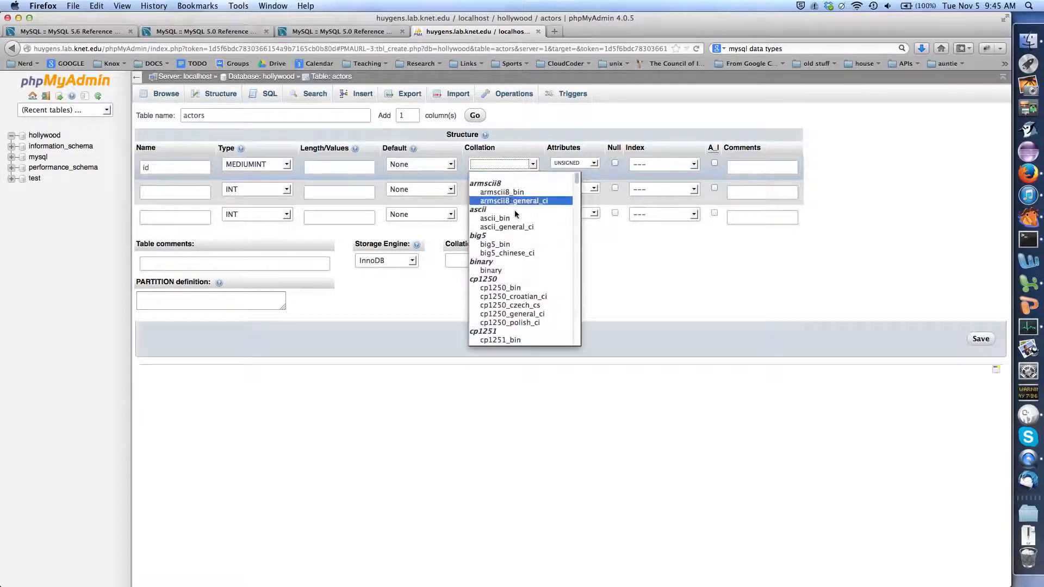
left_click(515, 177)
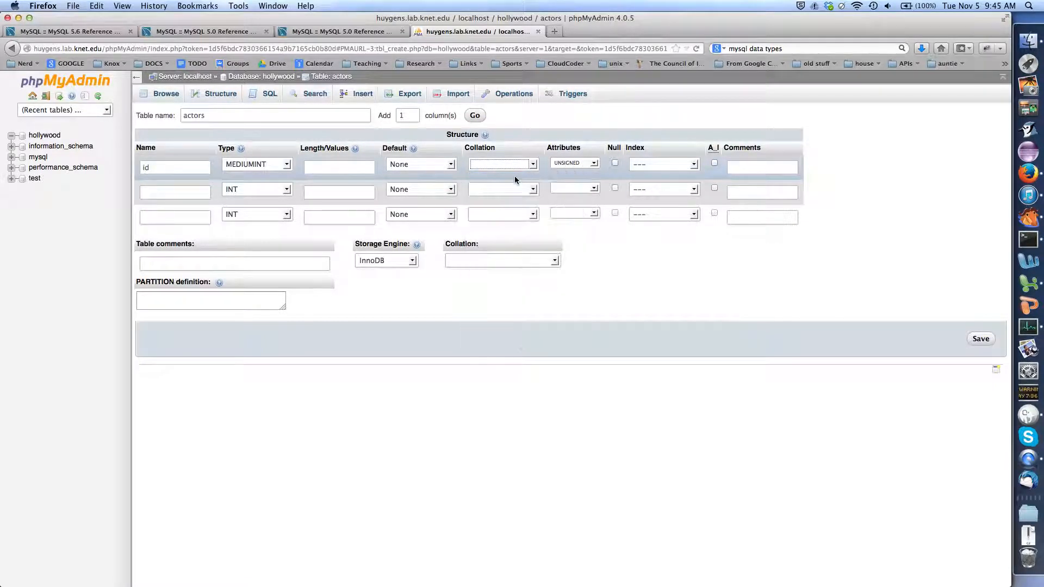
left_click(615, 163)
left_click(616, 163)
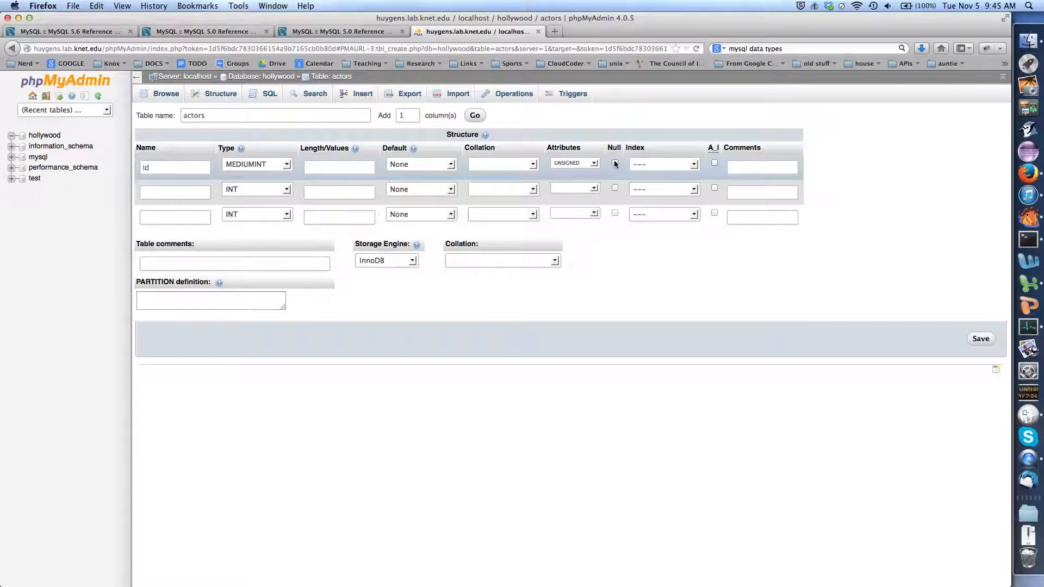
Make the id column the PRIMARY index and enable auto-increment for it.
left_click(655, 165)
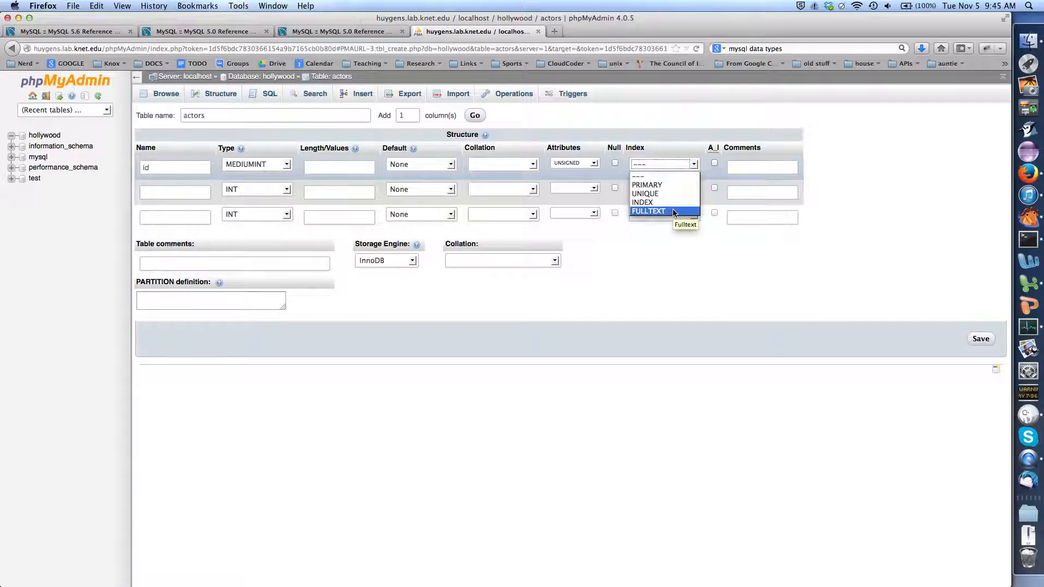
left_click(659, 185)
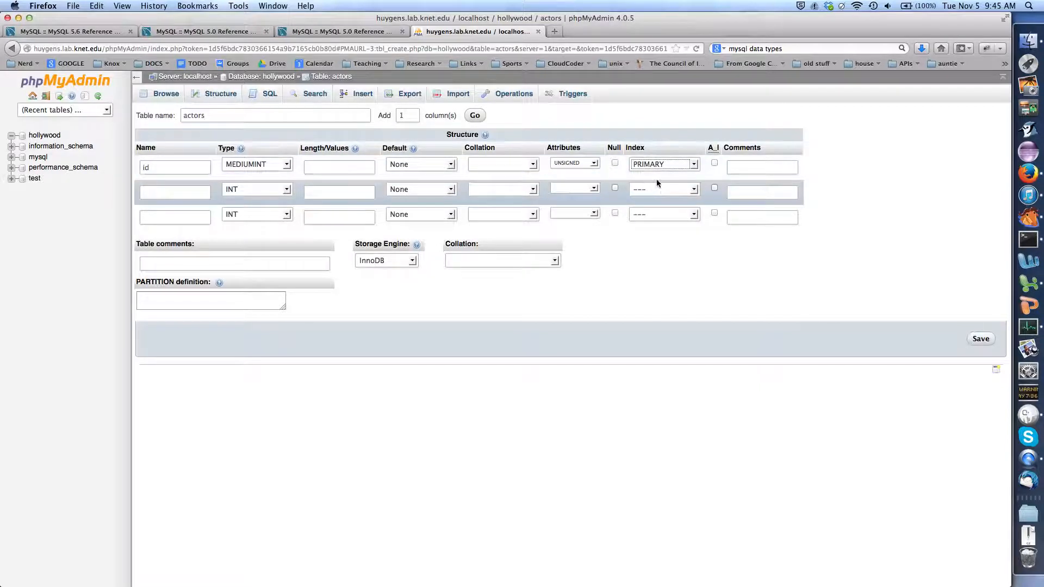
left_click(715, 164)
Name the second column of the actors table name and make it VARCHAR with length 200 and default None.
type("name")
left_click(242, 189)
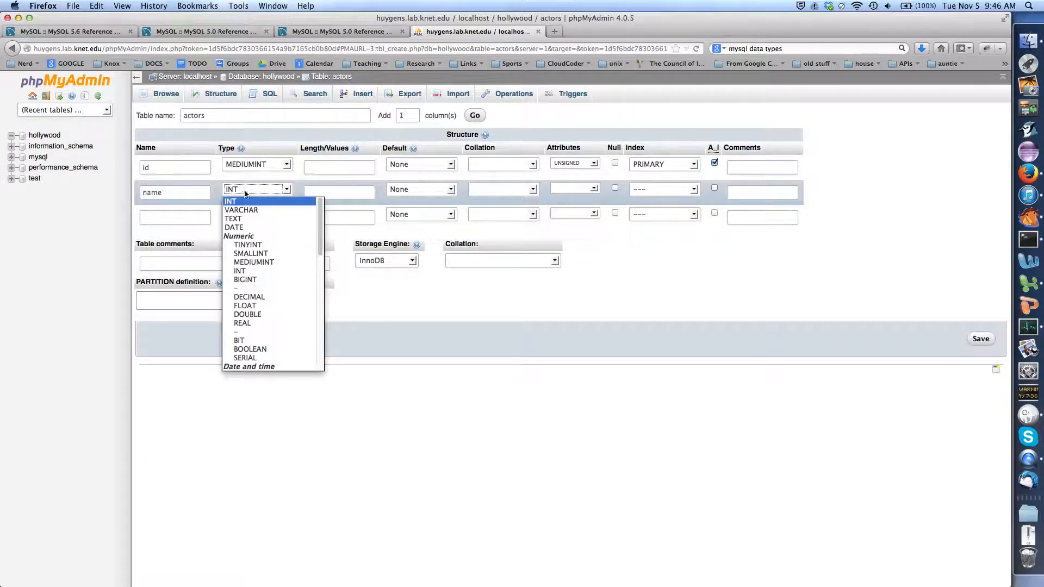
left_click(249, 210)
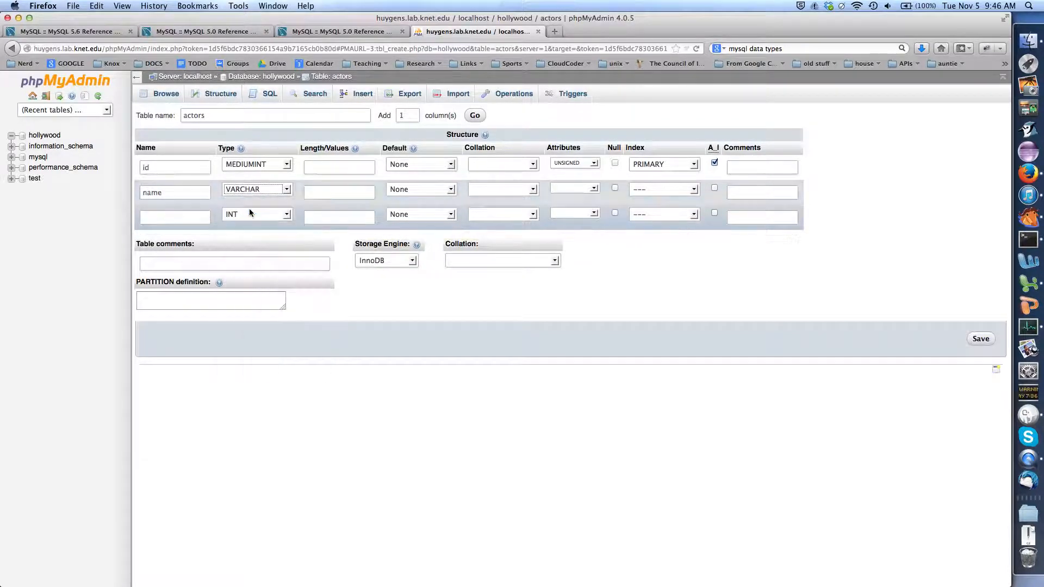
left_click(331, 192)
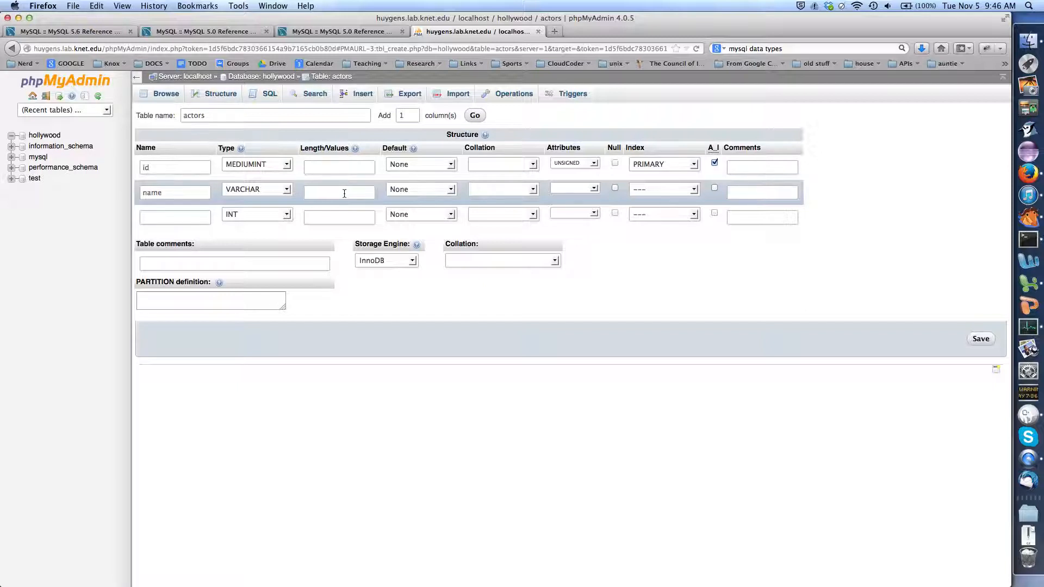
type("200")
left_click(422, 190)
left_click(422, 190)
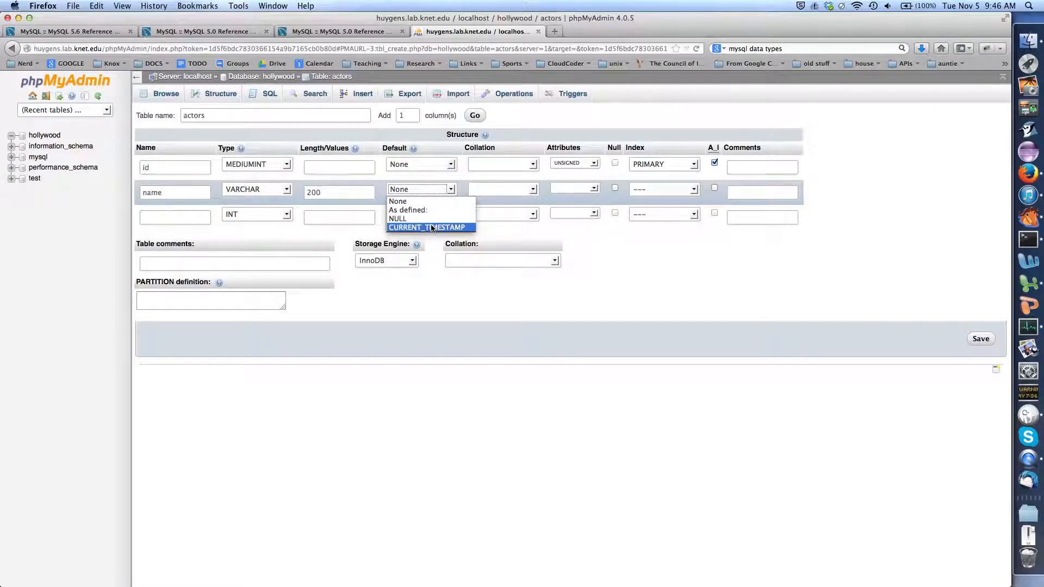
left_click(415, 201)
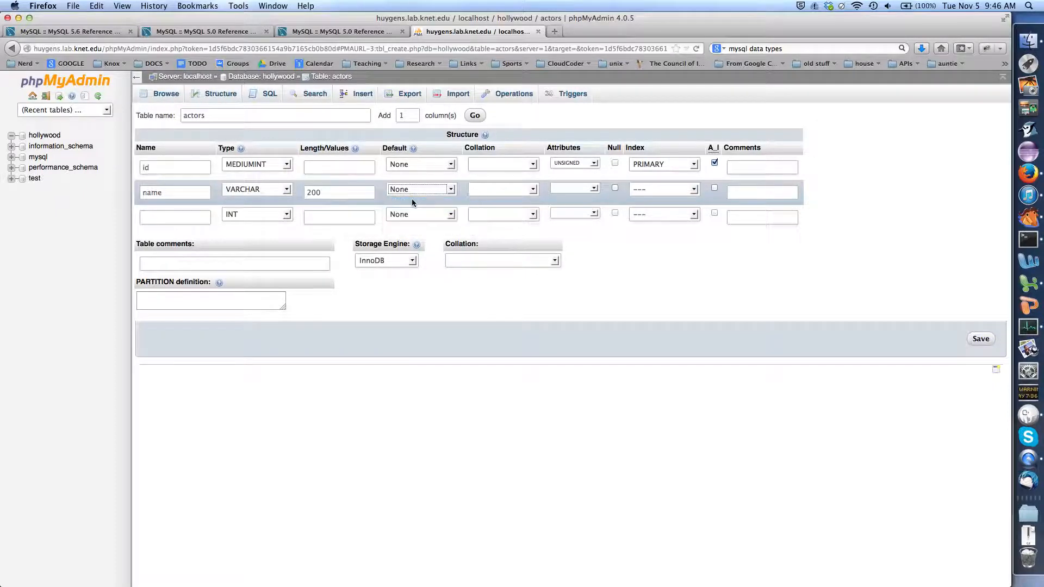
Set the name column's collation to utf8_general_ci.
left_click(498, 189)
left_click_drag(577, 202, 577, 359)
scroll(539, 333, "up", 12)
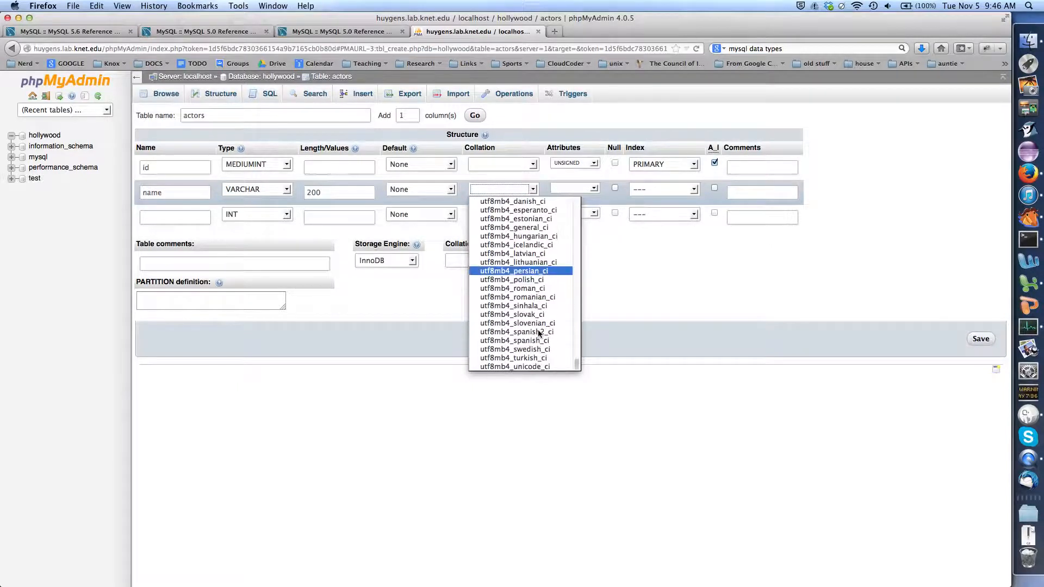
scroll(539, 333, "down", 5)
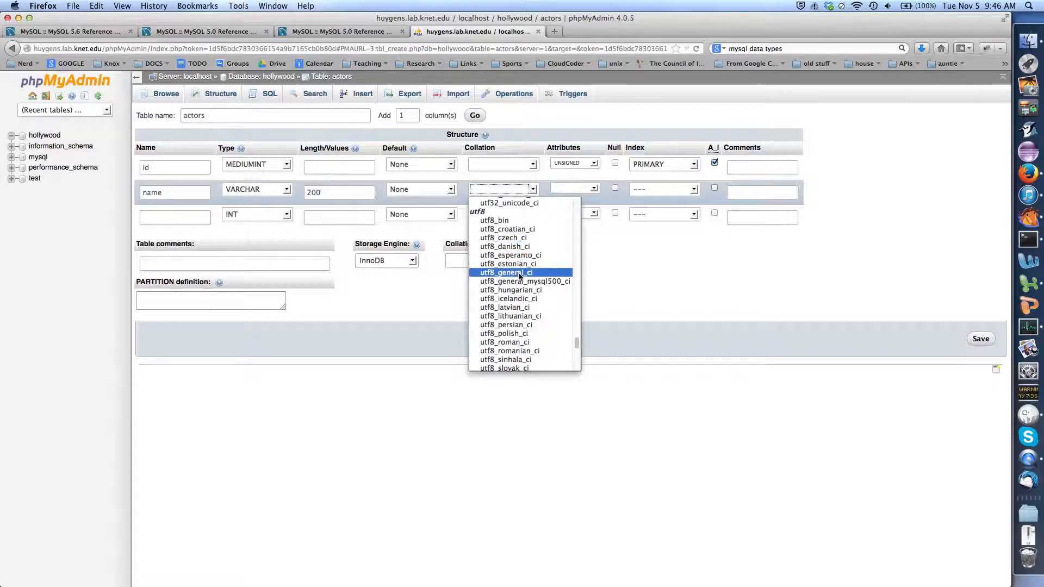
left_click(507, 272)
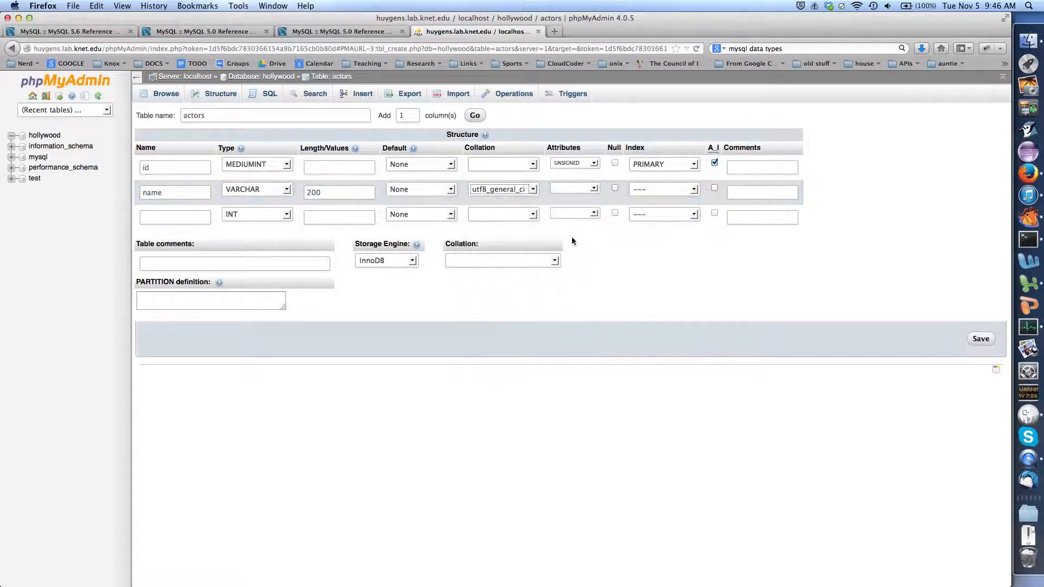
Leave the name column's attributes blank and set its index to INDEX.
left_click(580, 191)
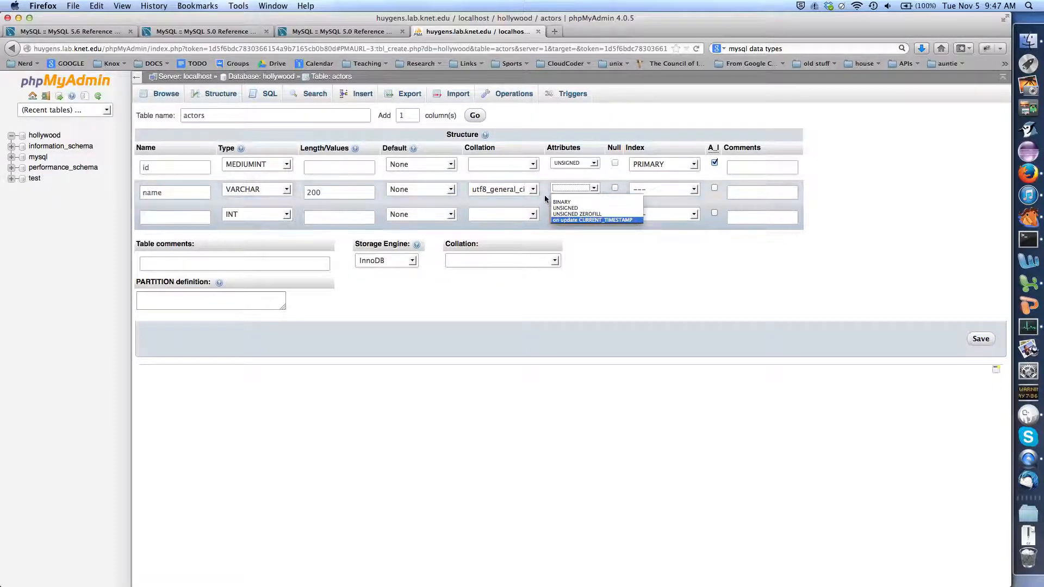
left_click(575, 198)
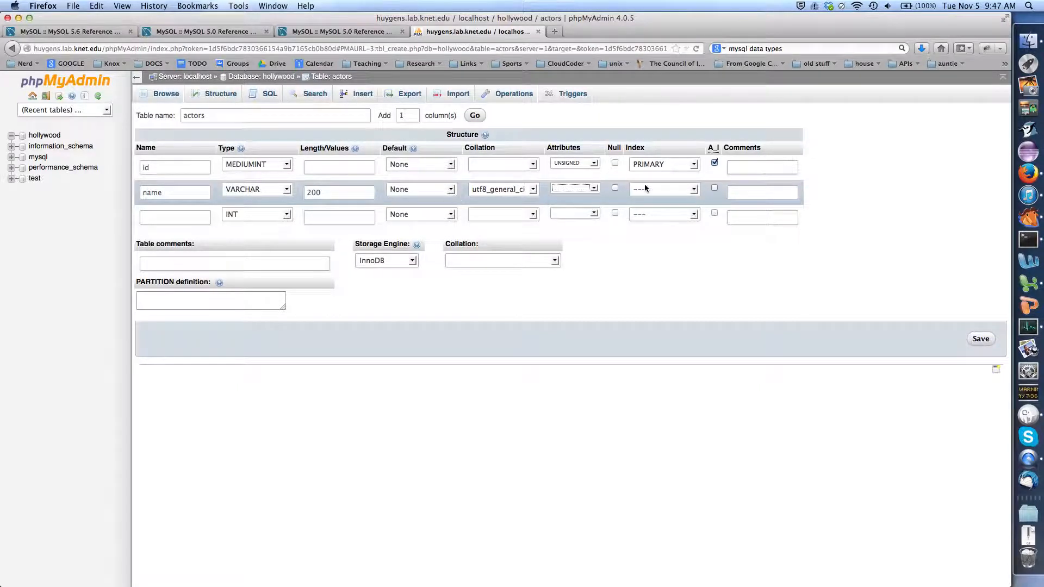
left_click(661, 190)
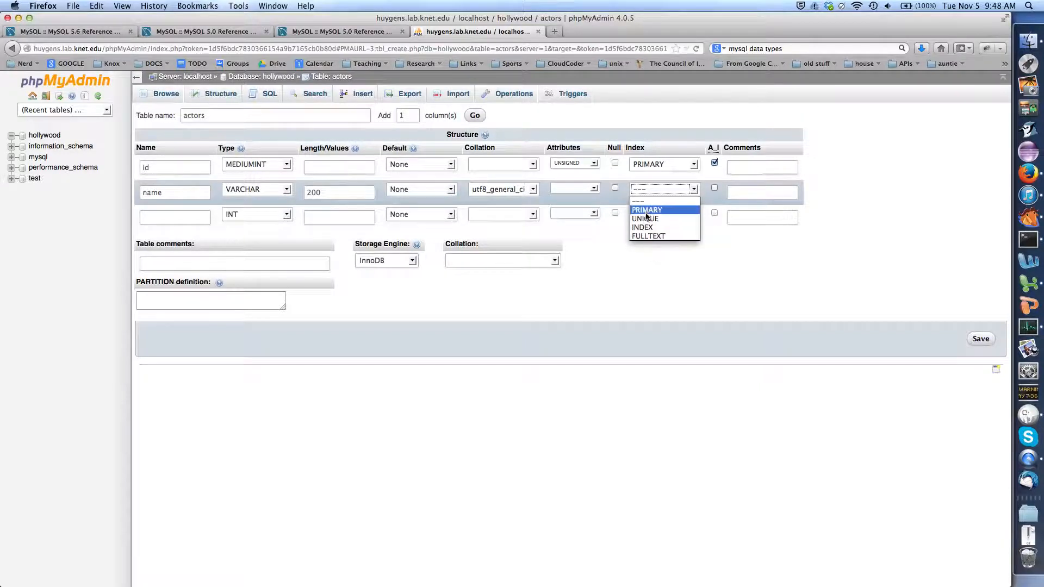
left_click(647, 227)
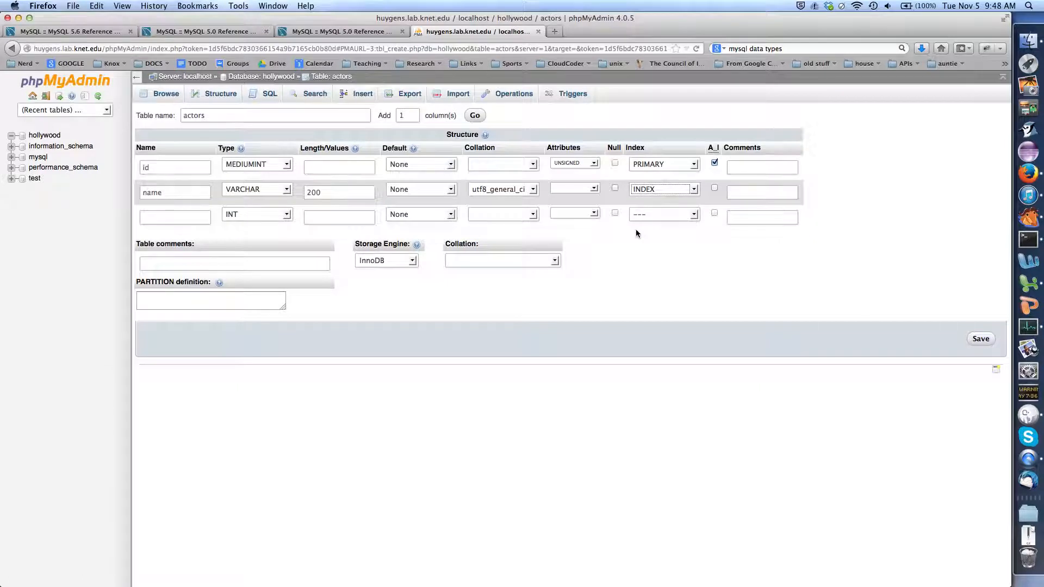
Name the third column of the actors table birthdate and choose DATE as its type.
left_click(186, 221)
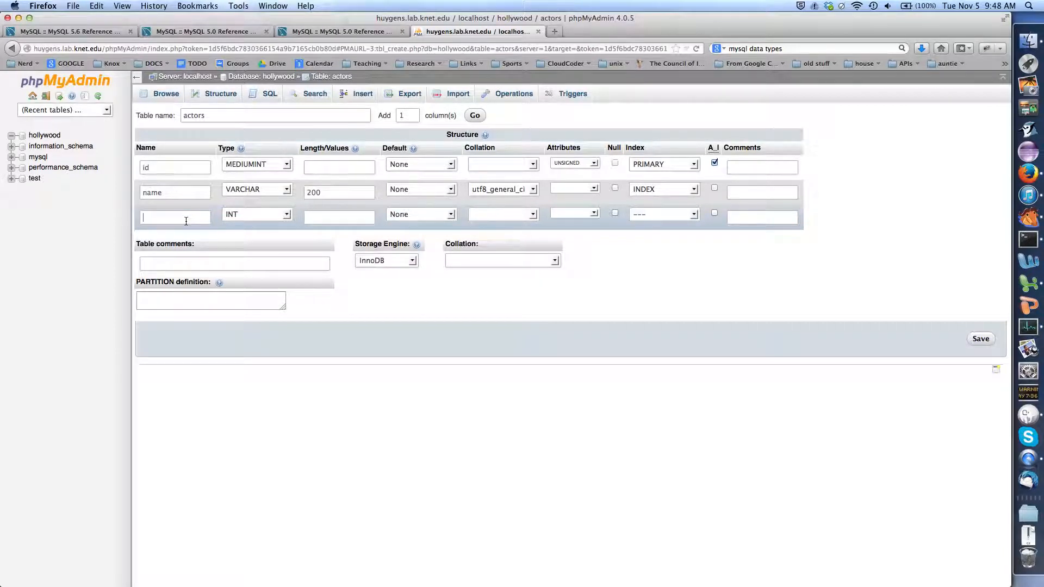
type("d")
key("BackSpace")
type("birthdate")
left_click(247, 214)
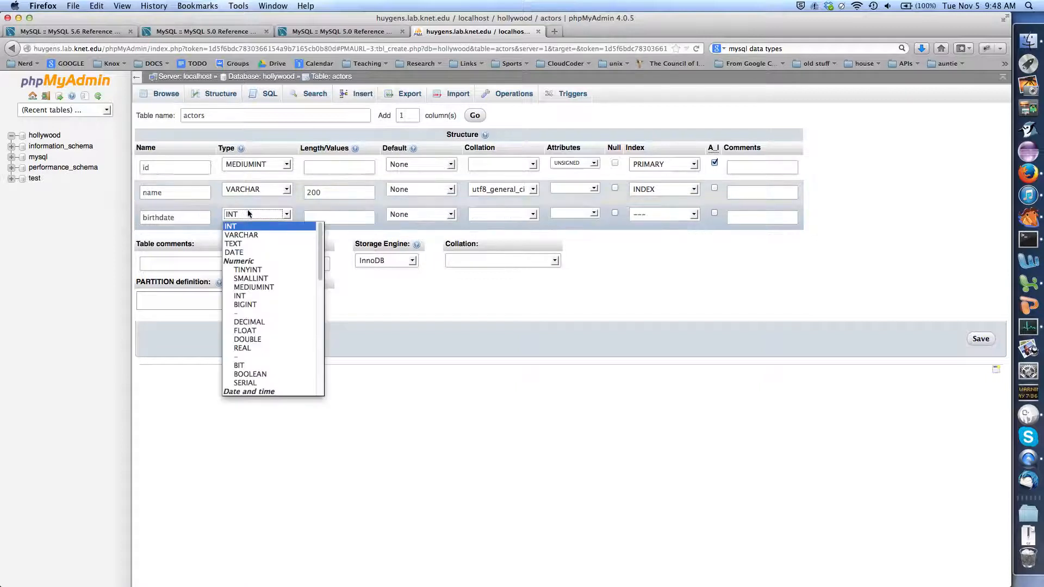
scroll(275, 278, "down", 4)
scroll(274, 278, "down", 1)
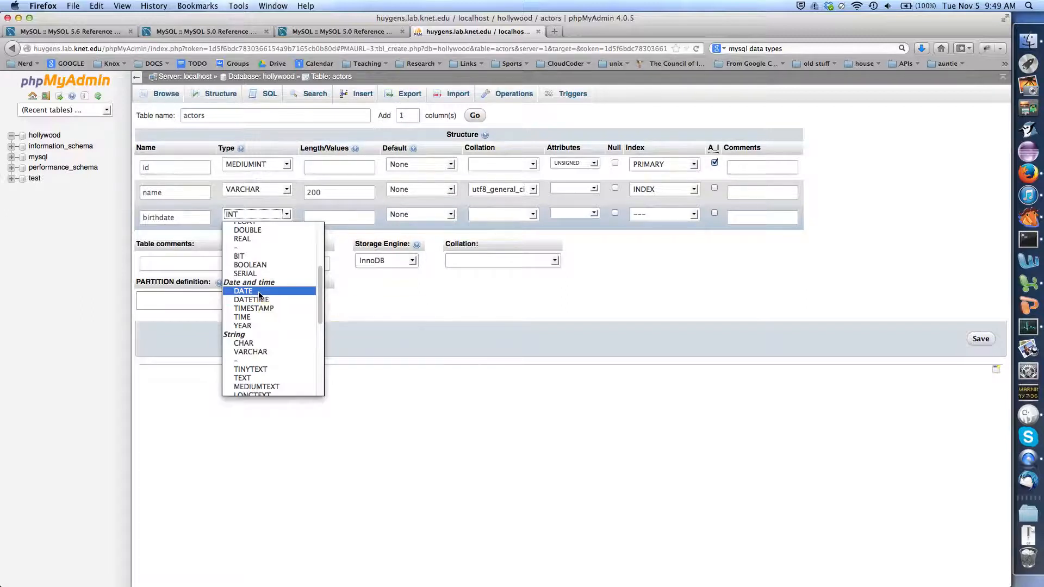
left_click(260, 294)
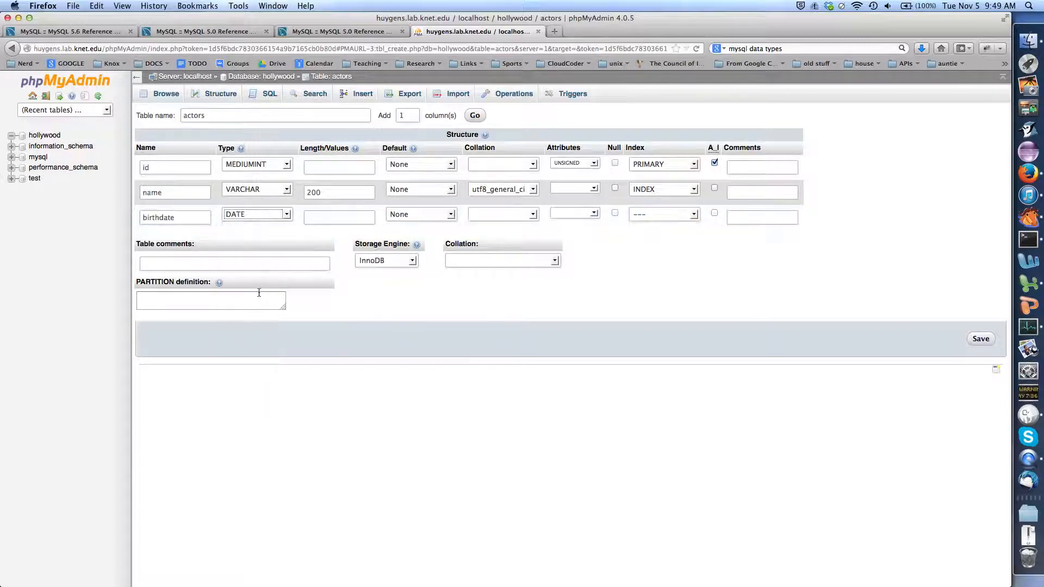
Set the birthdate column's default value to NULL.
left_click(402, 216)
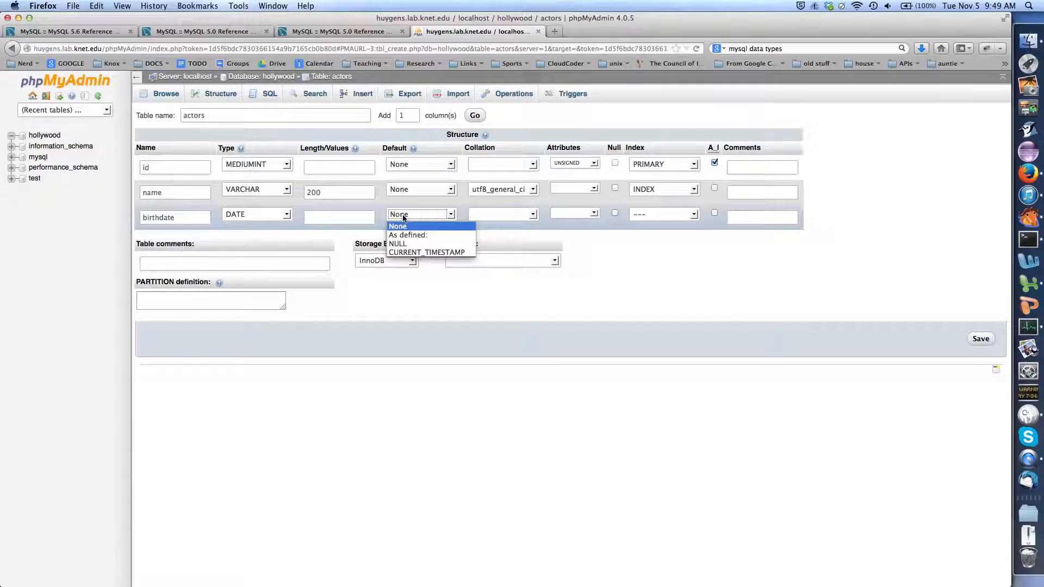
left_click(401, 244)
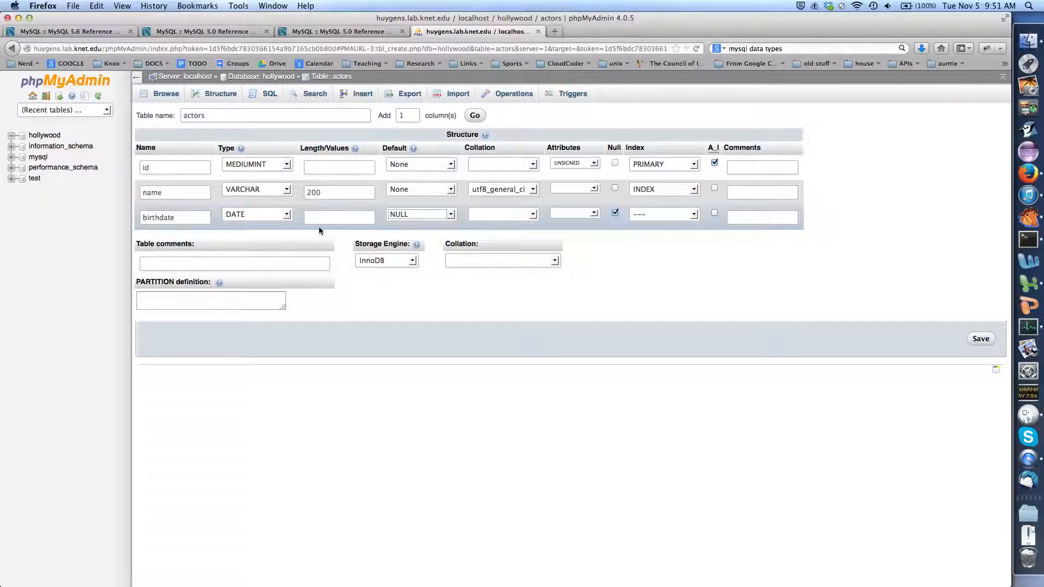
left_click(405, 216)
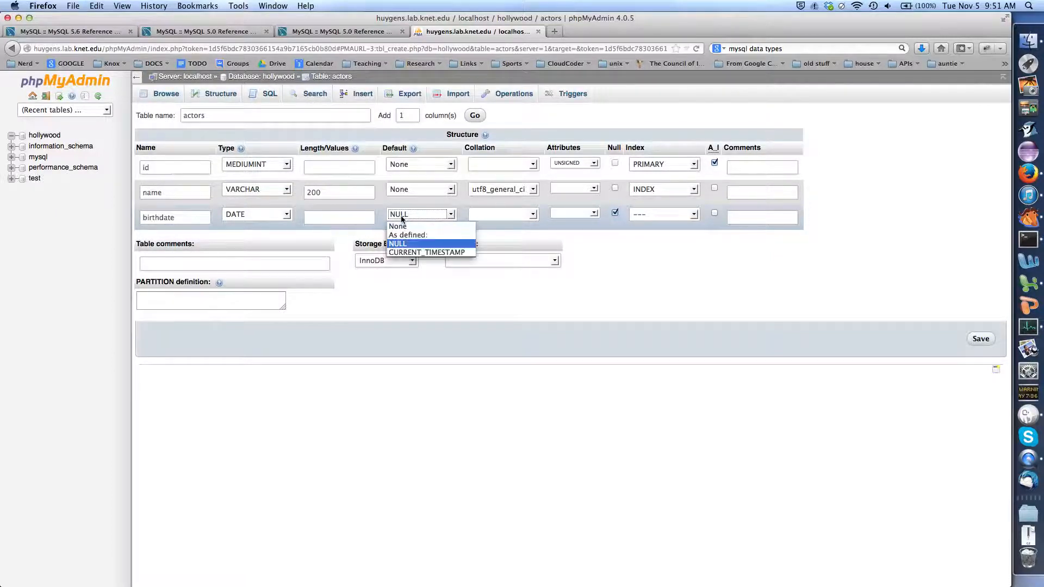
left_click(408, 244)
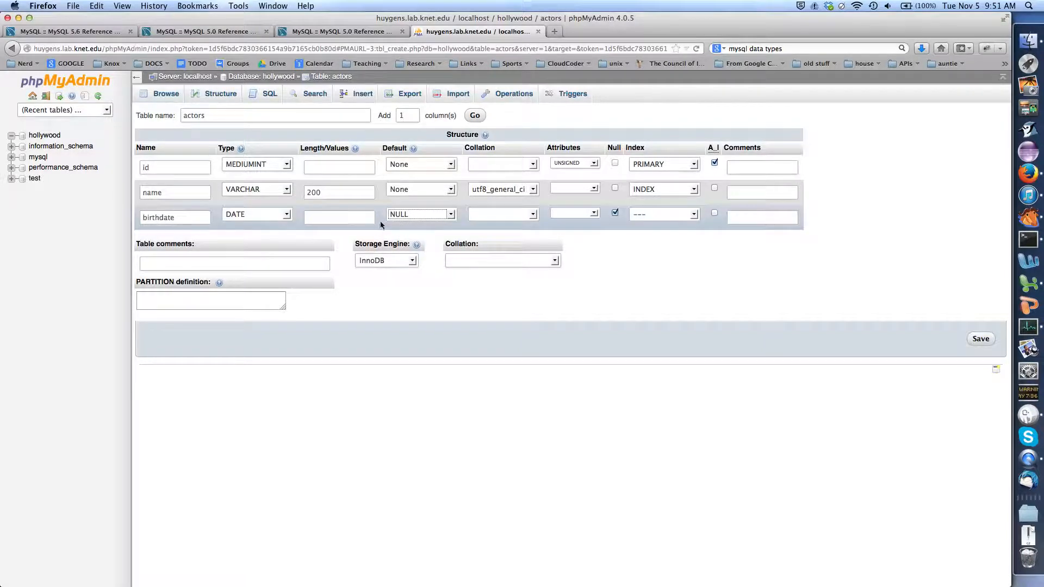
left_click(416, 214)
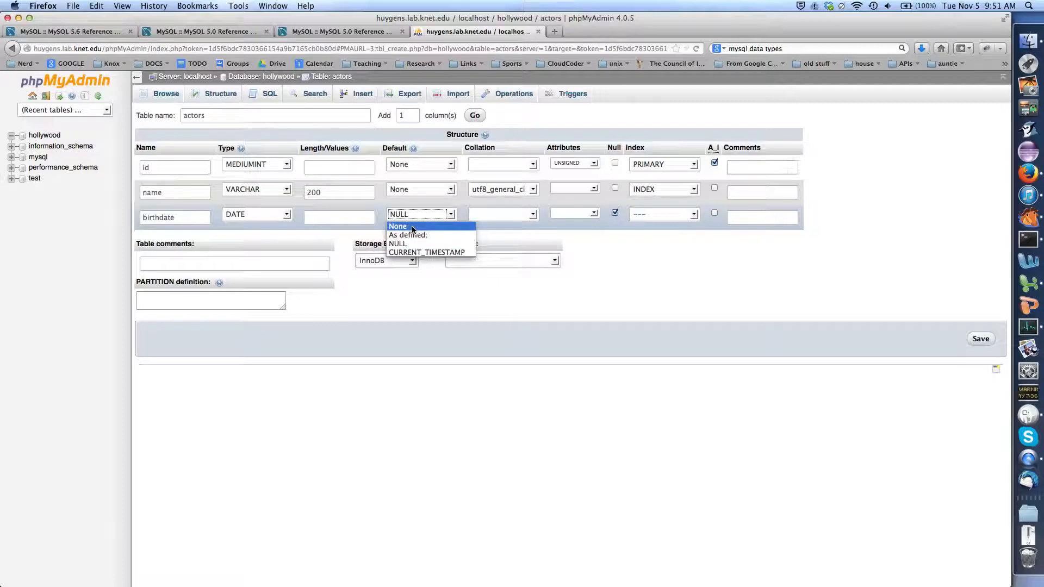
left_click(405, 245)
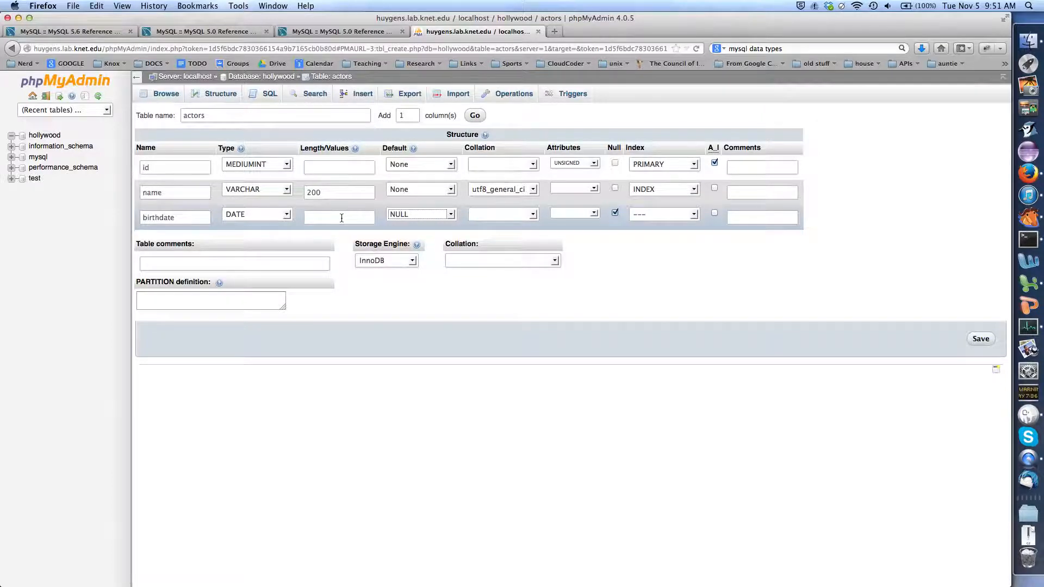
Set the birthdate column's index to INDEX, leaving its collation and attributes blank.
left_click(492, 215)
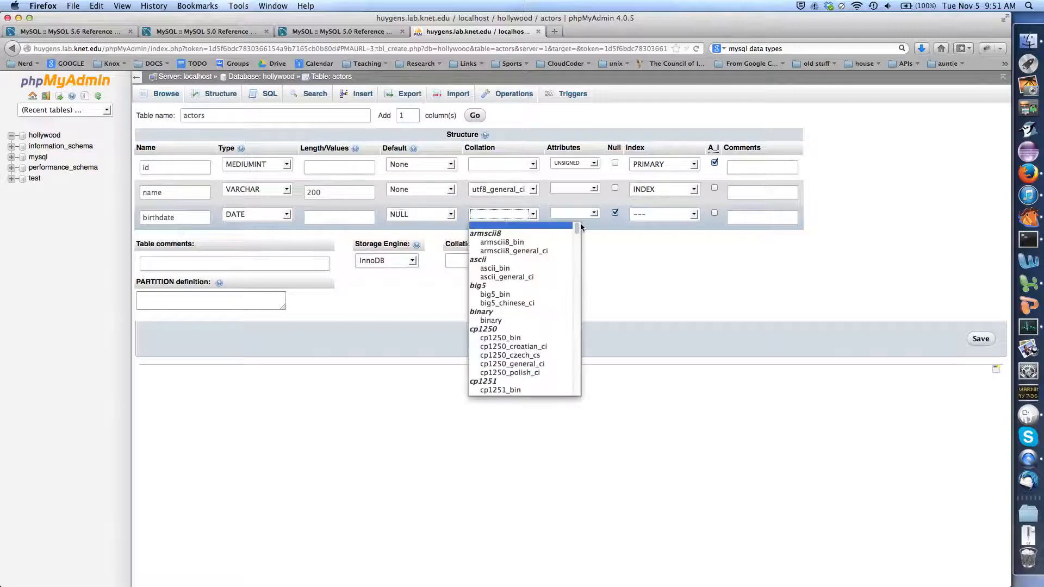
left_click(504, 222)
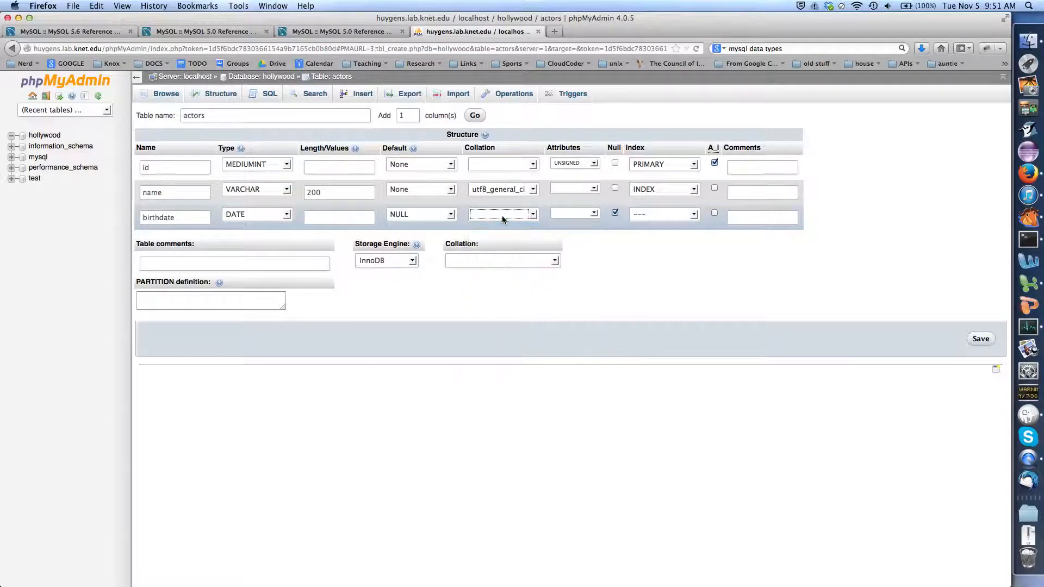
left_click(573, 218)
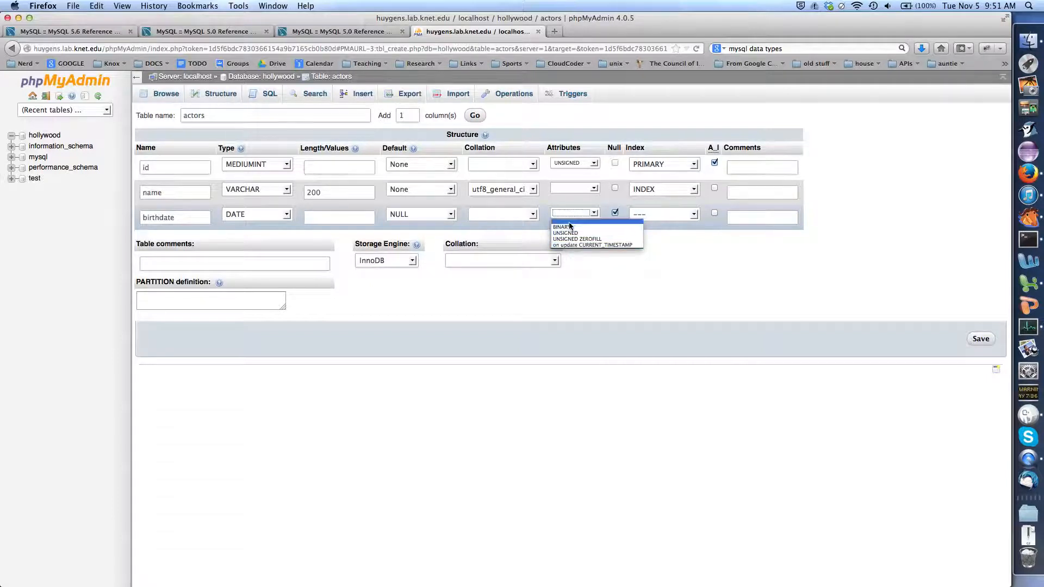
left_click(570, 222)
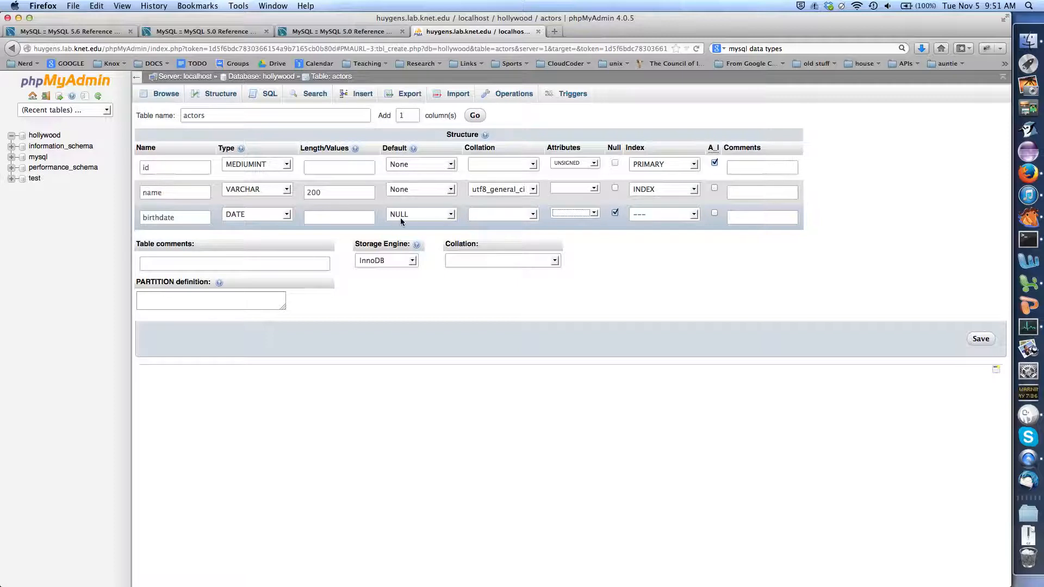
left_click(651, 215)
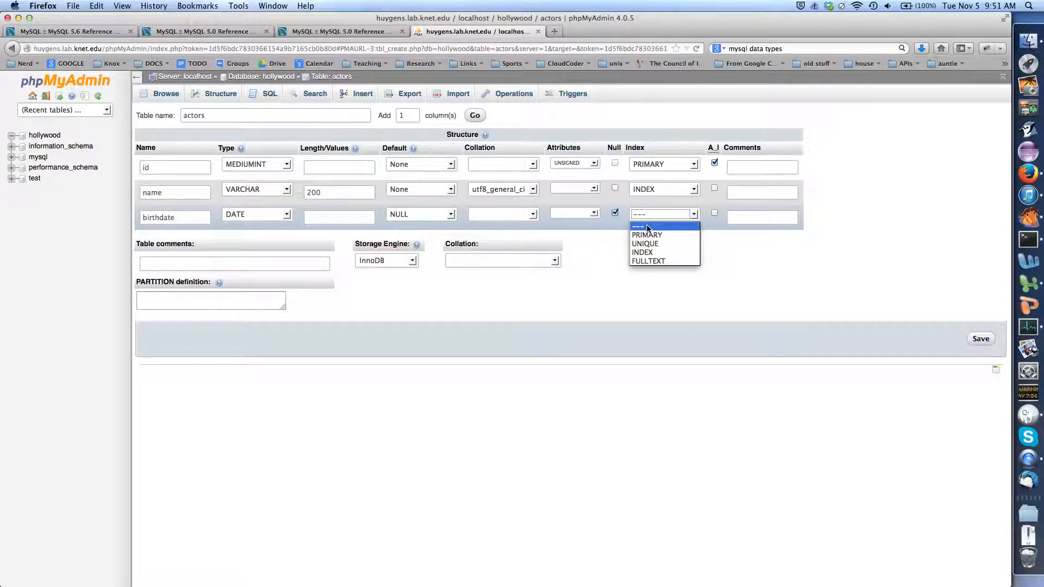
left_click(646, 253)
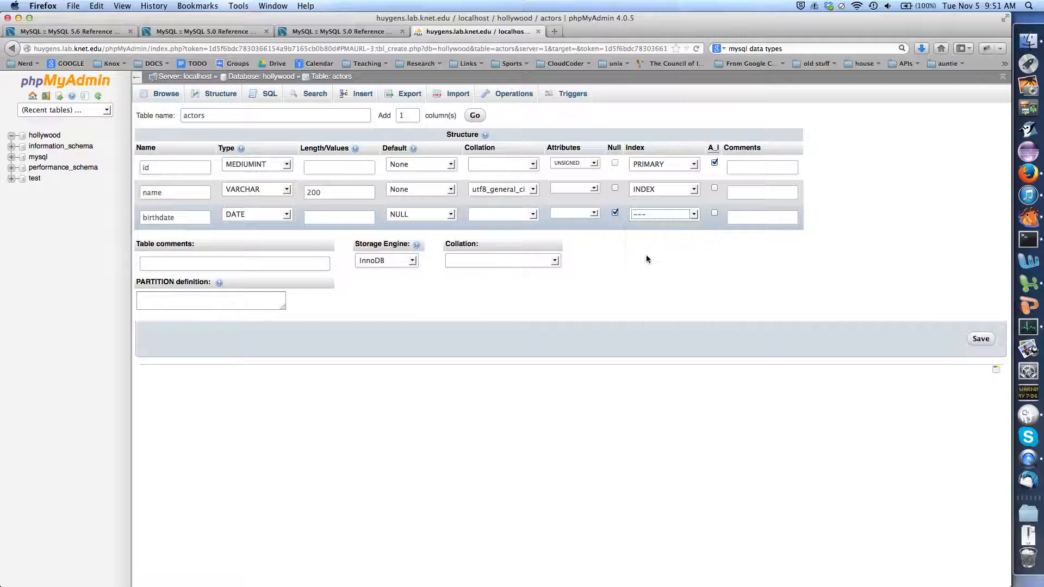
Keep InnoDB as the actors table's storage engine and set the table collation to utf8_general_ci.
left_click(390, 261)
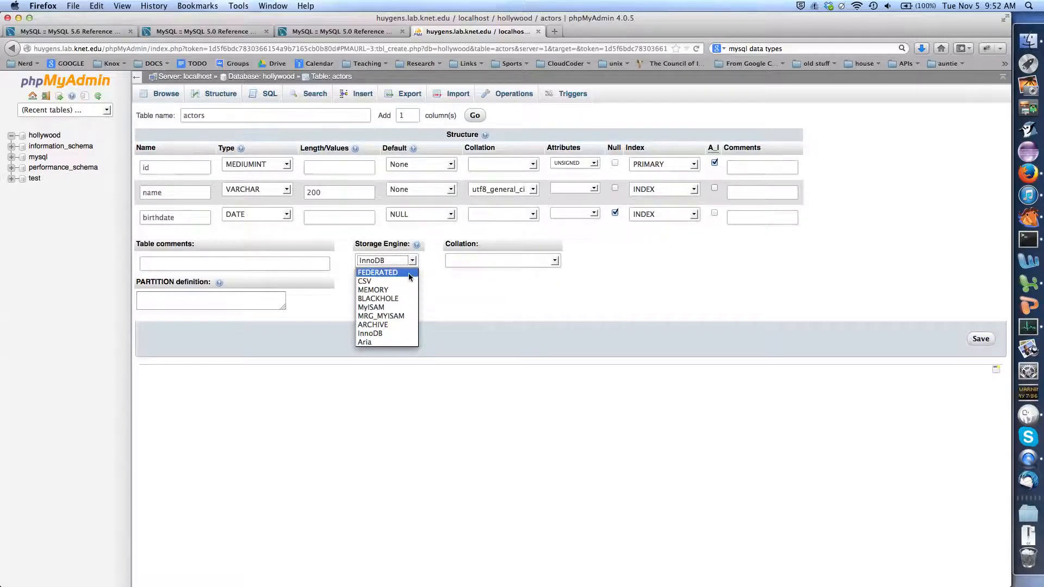
left_click(389, 336)
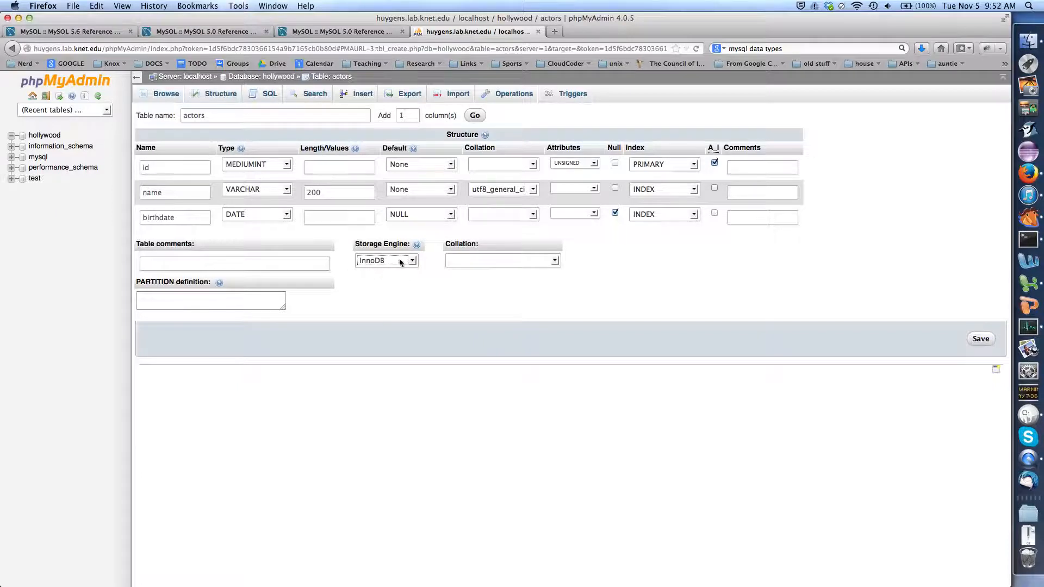
left_click(396, 299)
left_click(466, 261)
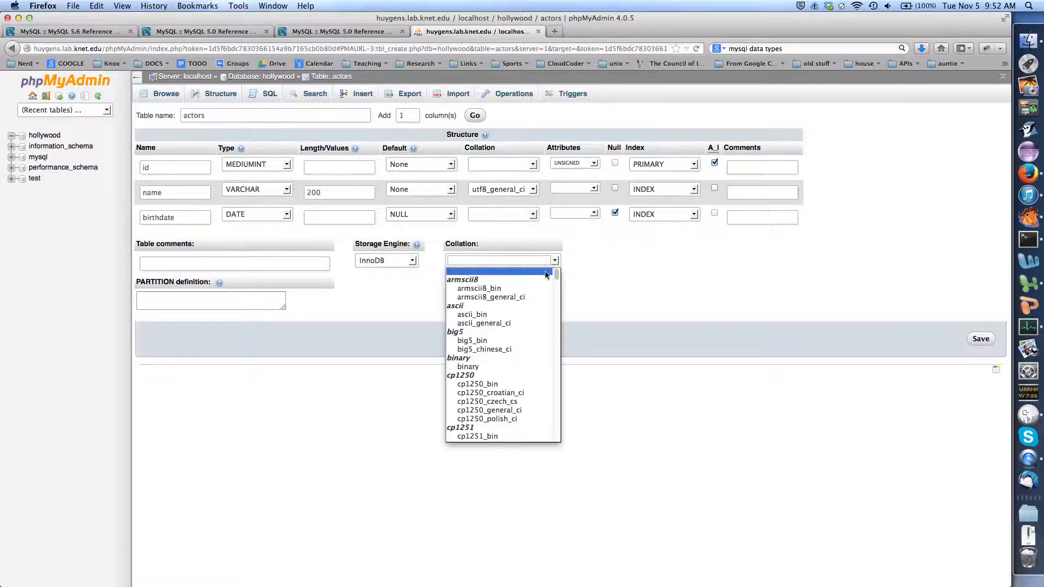
left_click_drag(559, 275, 554, 417)
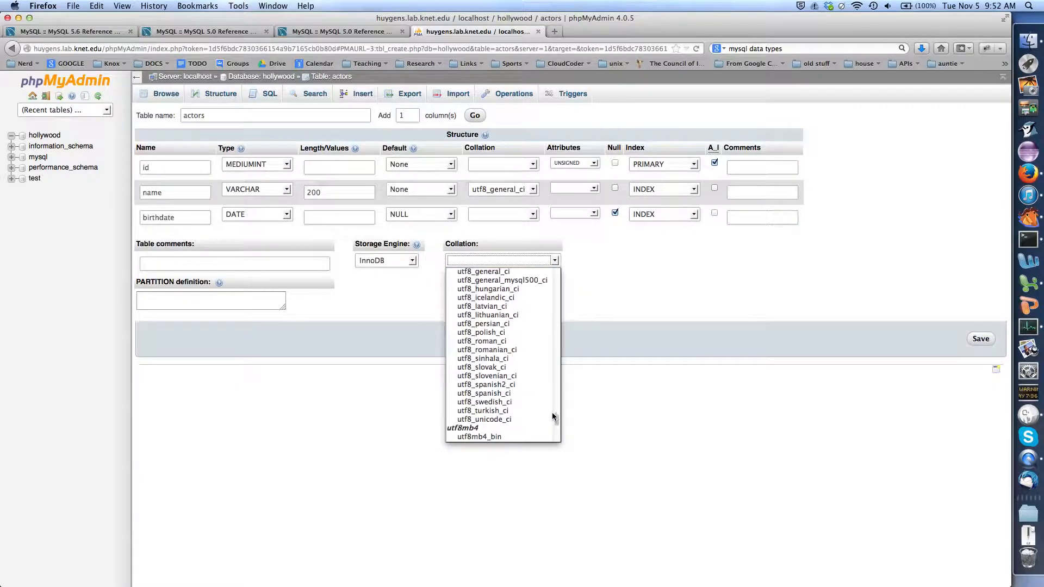
left_click(496, 275)
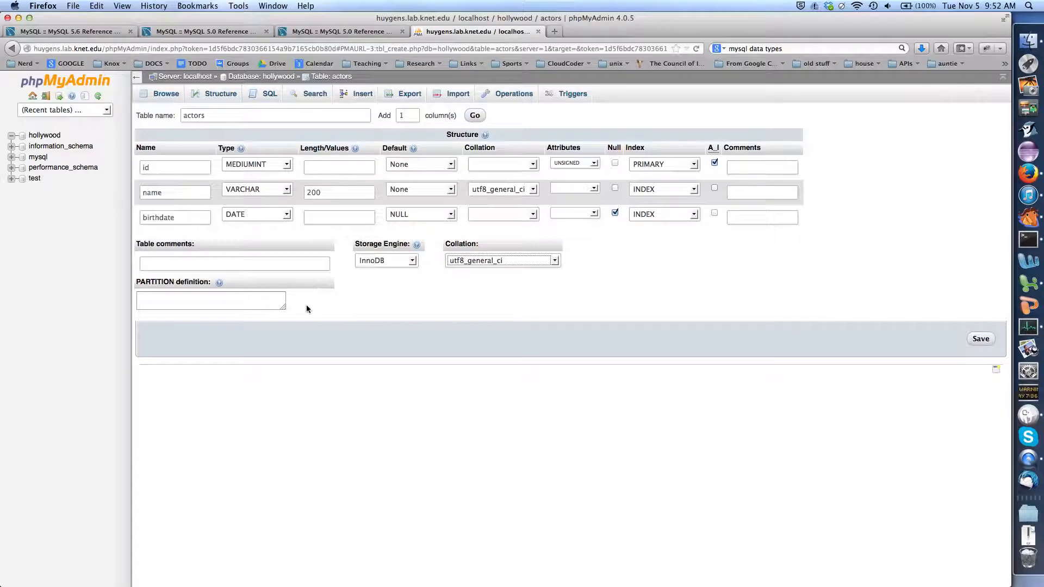
Open the MySQL documentation on partition definitions and look through the Partitioning chapter.
left_click(220, 284)
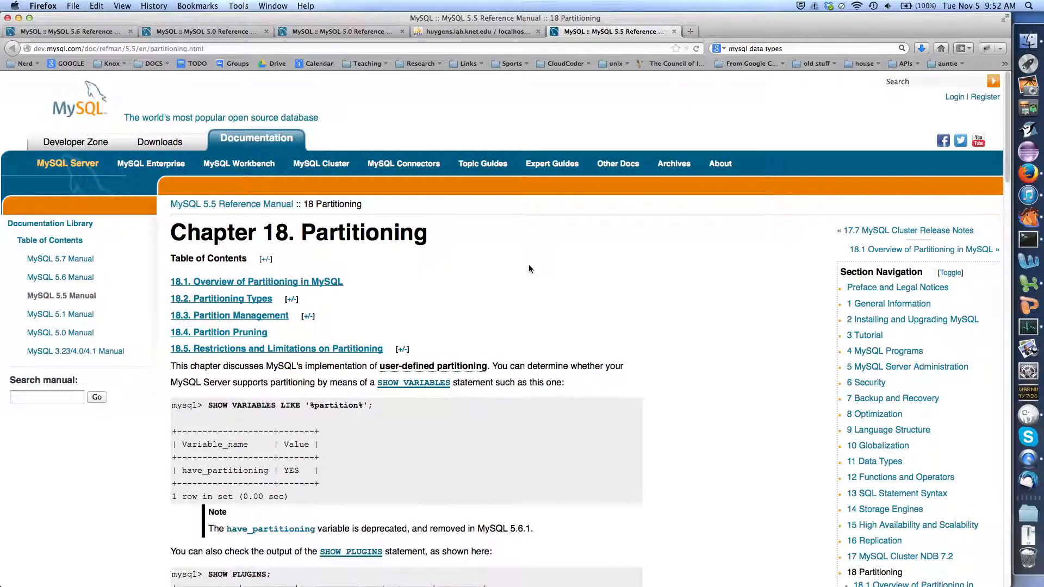
scroll(529, 268, "down", 5)
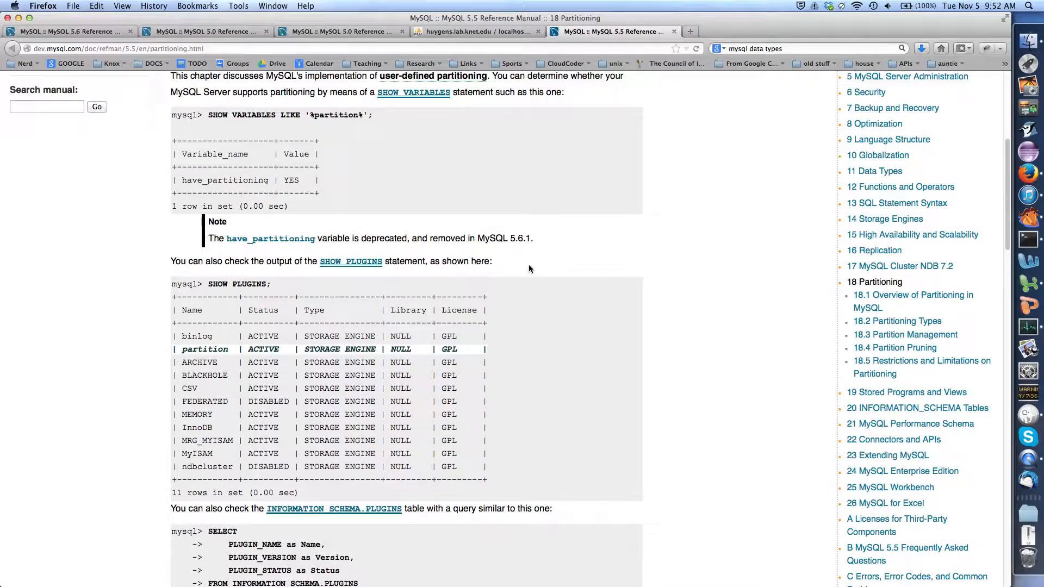
Finish skimming the Partitioning chapter, return to phpMyAdmin and save the actors table without a partition definition.
scroll(529, 268, "down", 4)
scroll(529, 268, "down", 3)
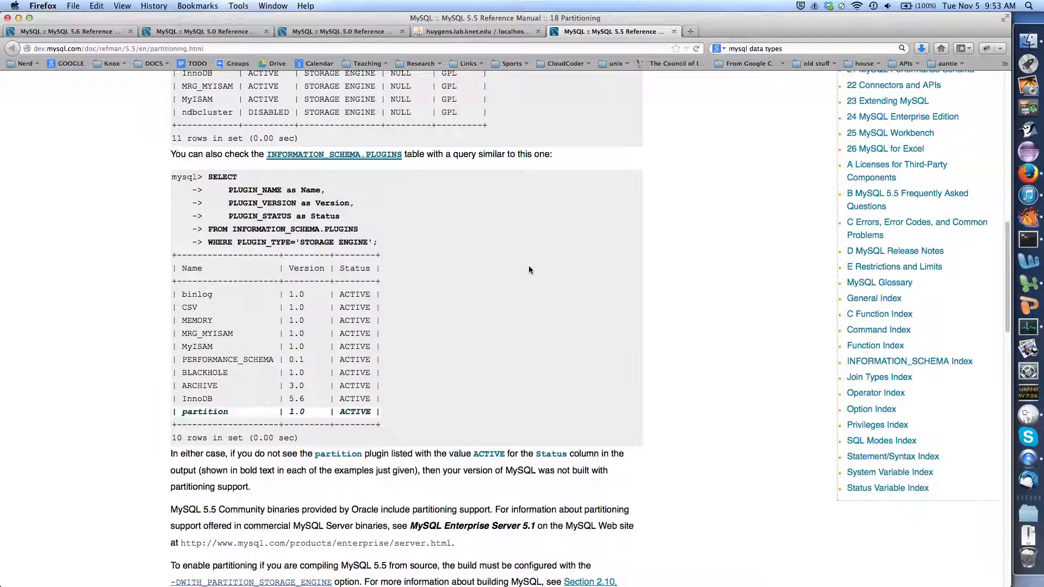
scroll(529, 267, "up", 10)
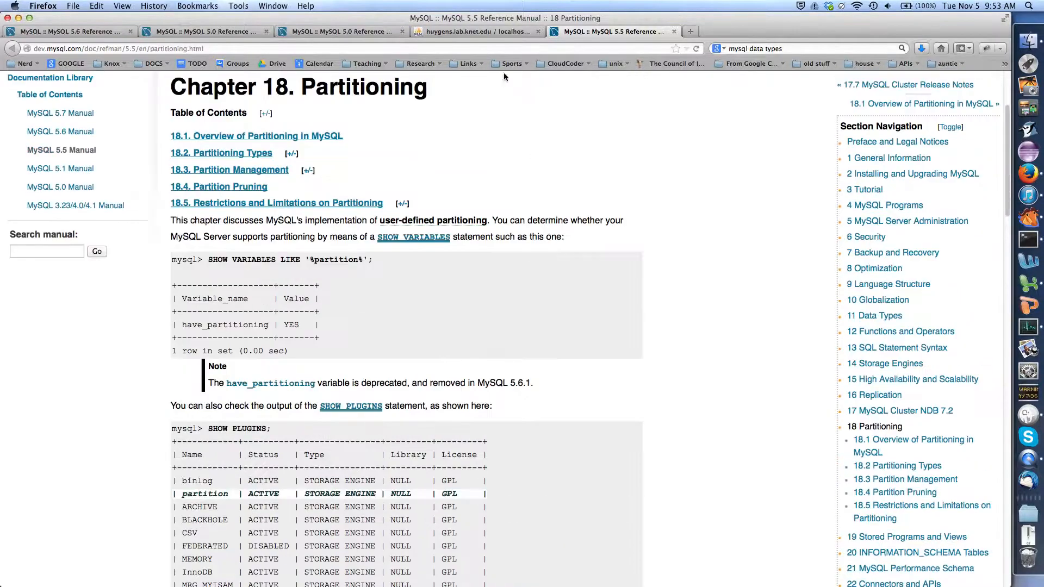
left_click(438, 33)
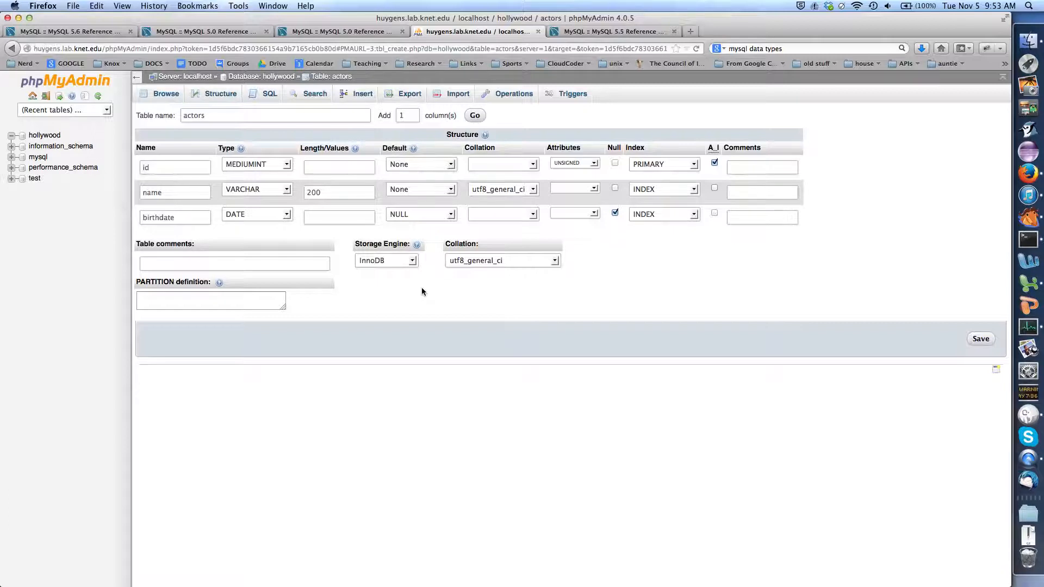
left_click(971, 337)
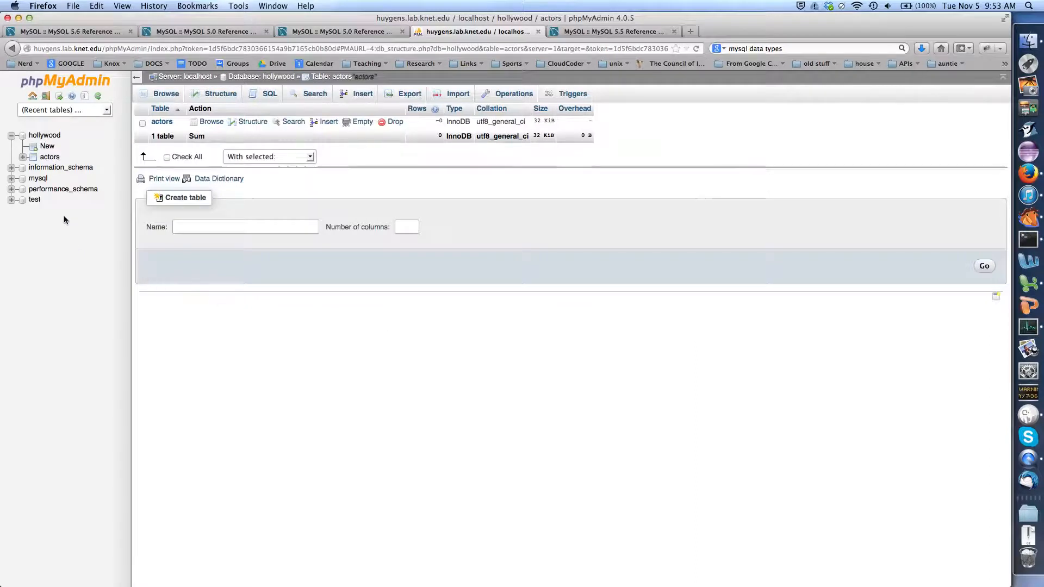
Open the insert form for the actors table and enter Will Smith as the first row's name.
left_click(49, 158)
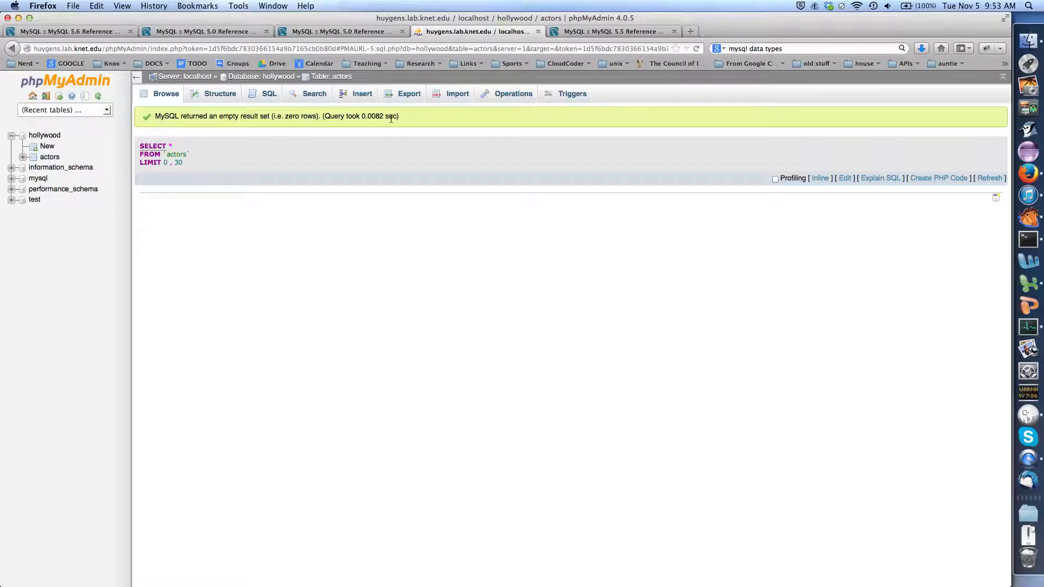
left_click(360, 96)
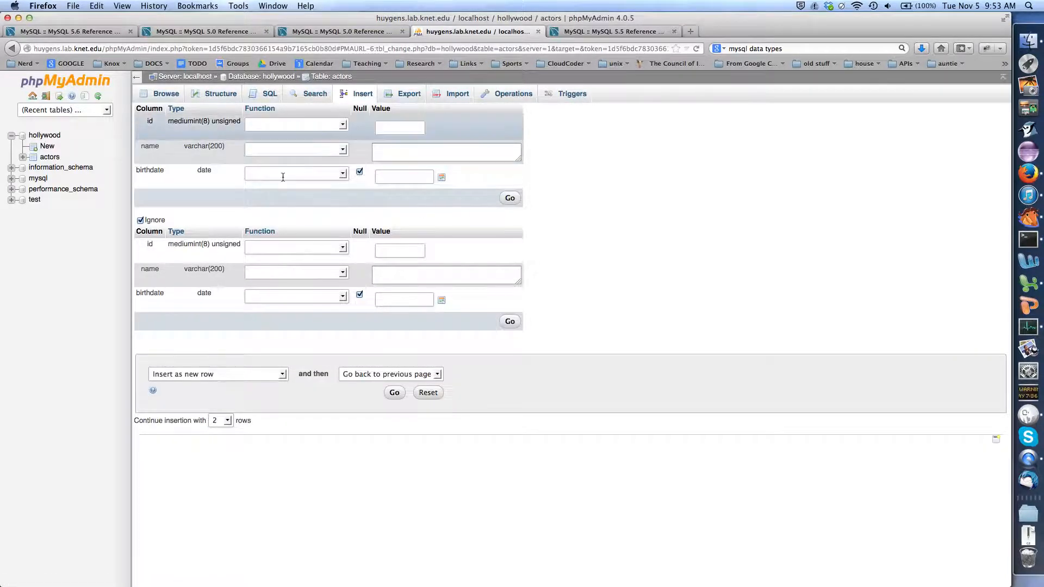
left_click(401, 150)
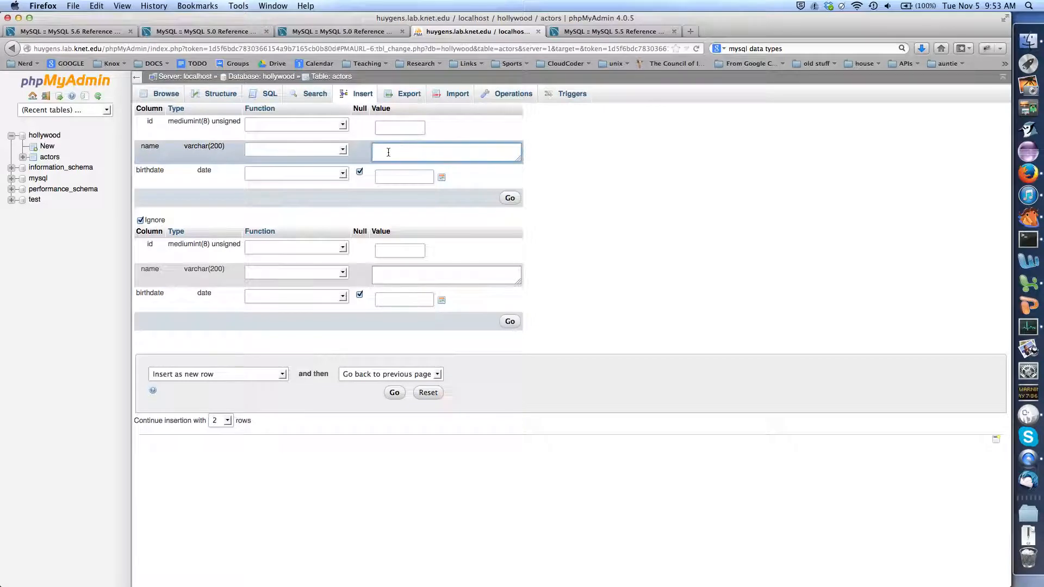
type("Will Smith")
key("Tab")
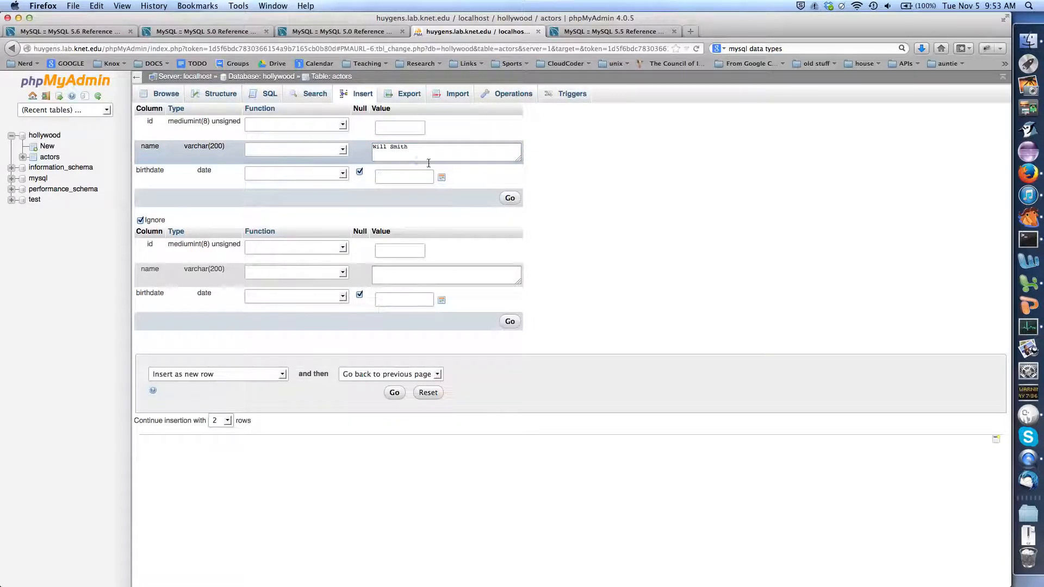
left_click(442, 177)
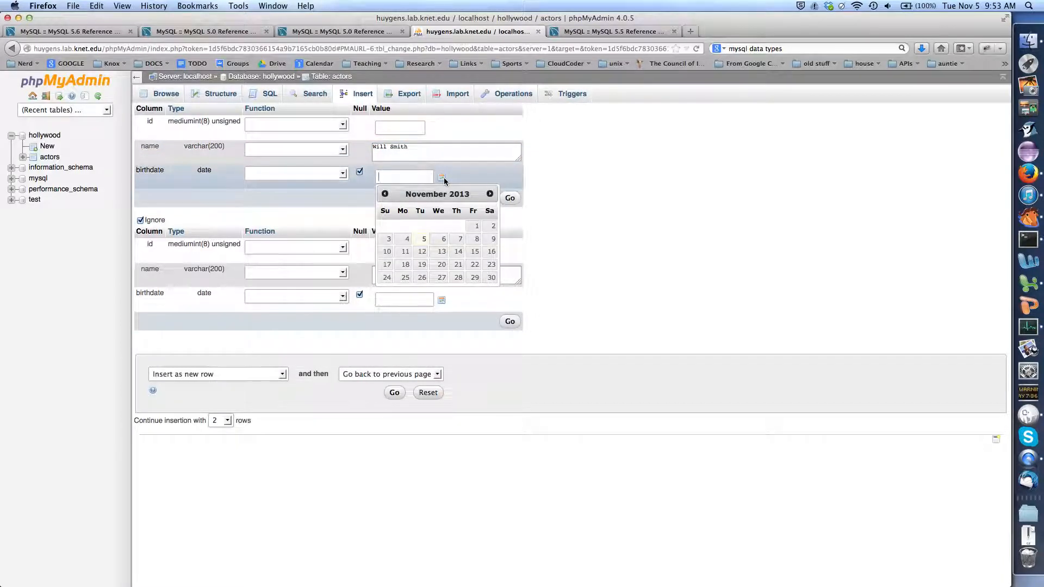
left_click(442, 177)
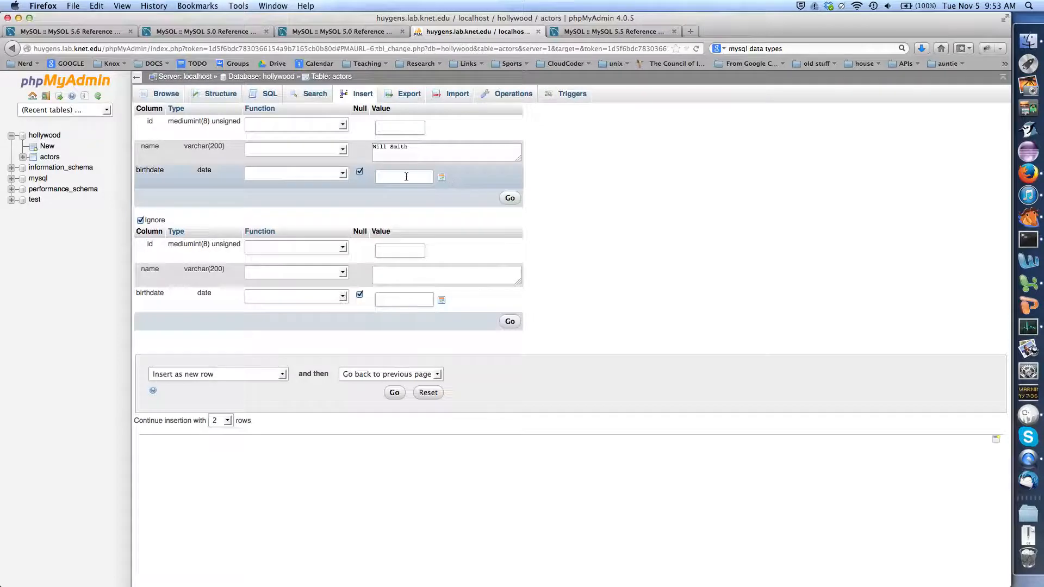
Search the web for "imdb" in a new browser tab and open the IMDb home page.
left_click(695, 31)
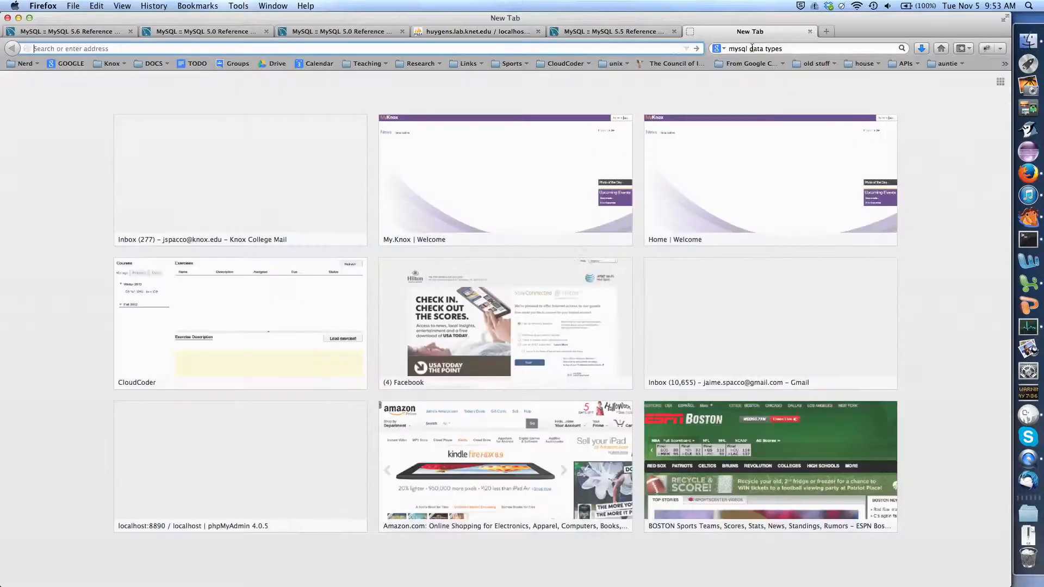
left_click(737, 49)
type("imdb")
key("Return")
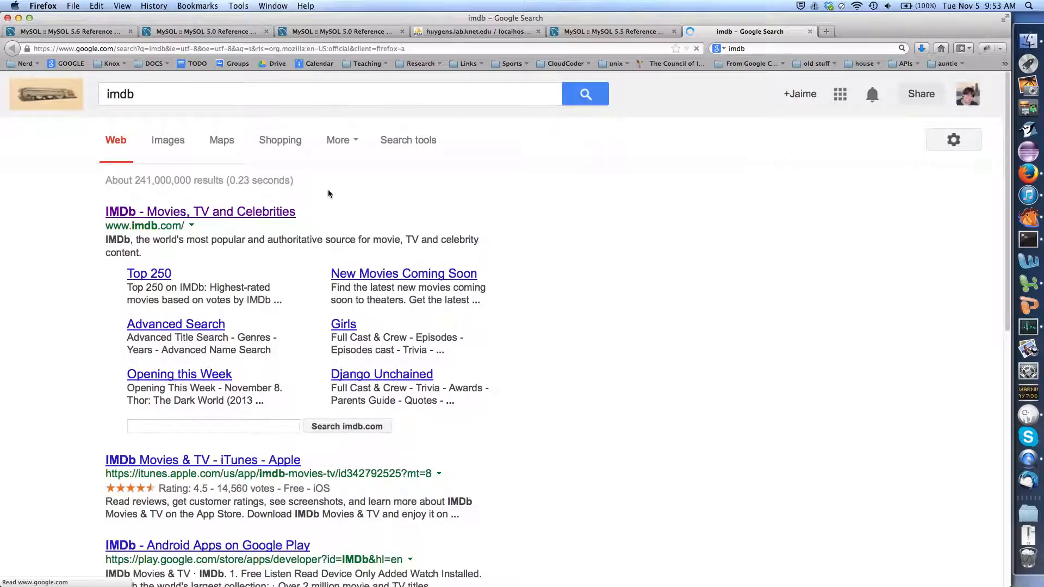
left_click(284, 213)
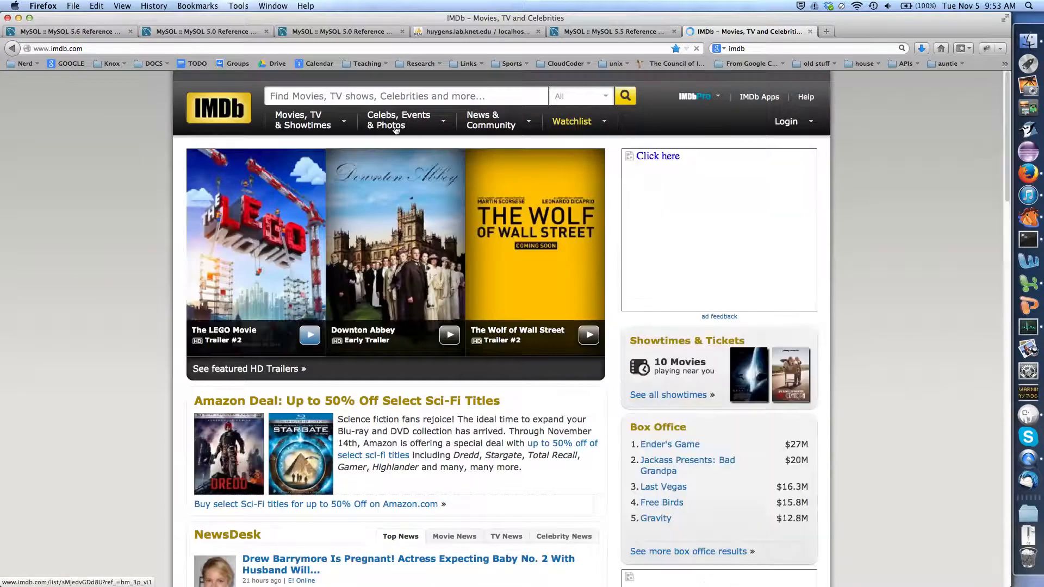
Search IMDb for "will smith" and open the profile of the Men in Black actor to look up his birthdate.
left_click(386, 94)
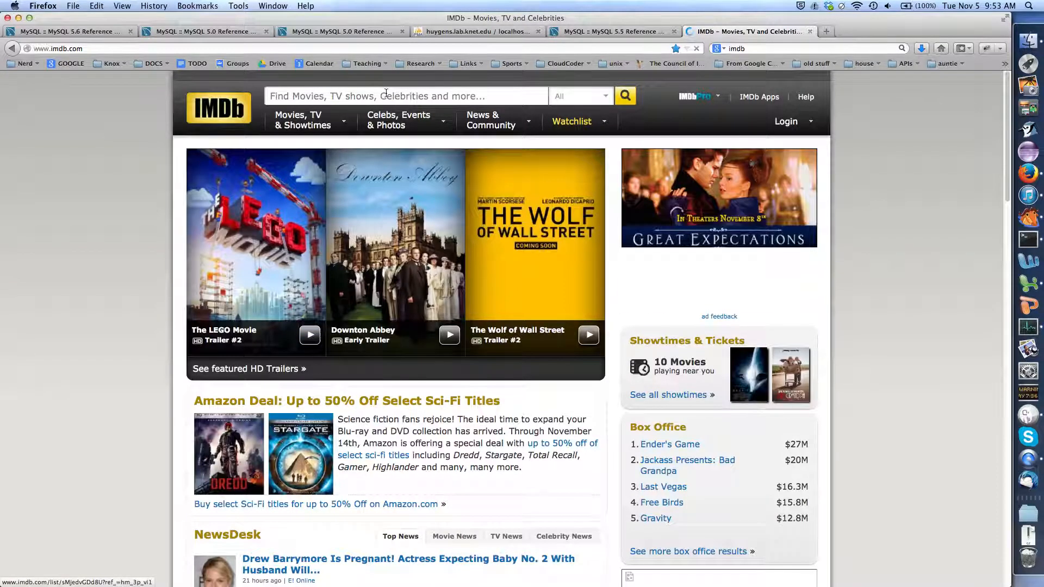
type("will smith")
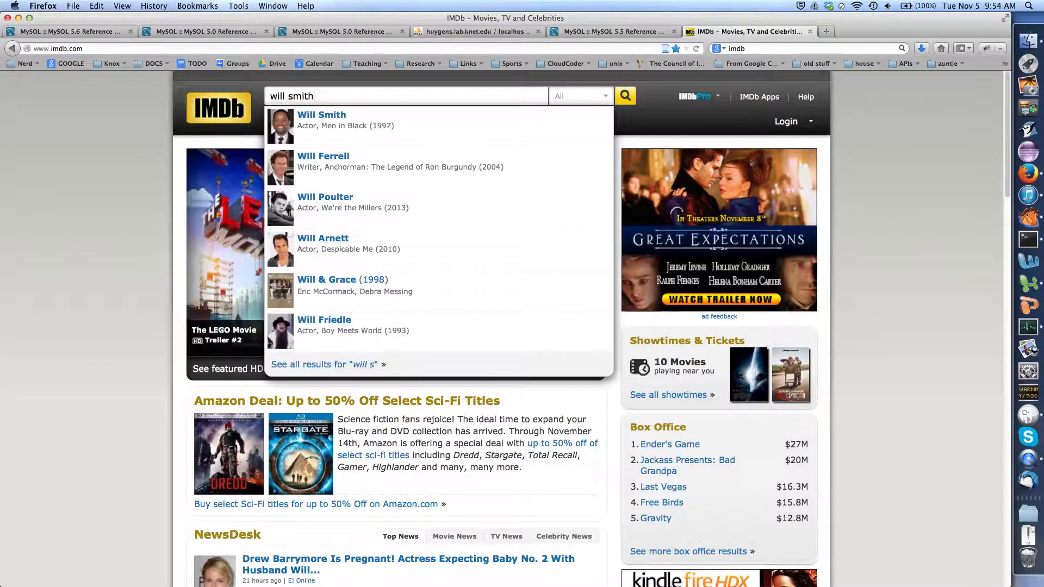
key("Return")
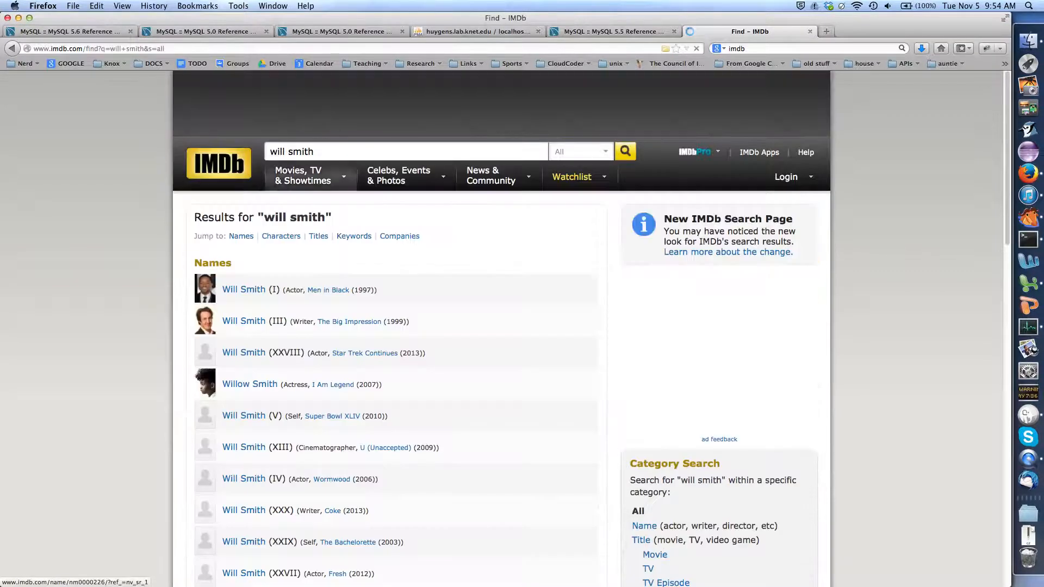
left_click(249, 289)
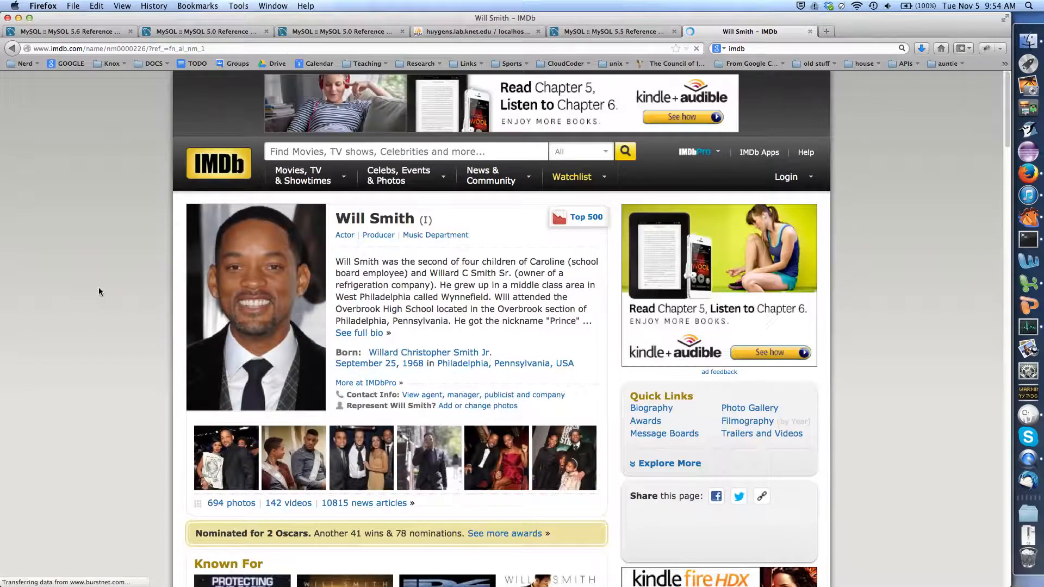
Back in phpMyAdmin, set the first row's birthdate to Will Smith's date of birth from IMDb in year-month-day format.
left_click(443, 33)
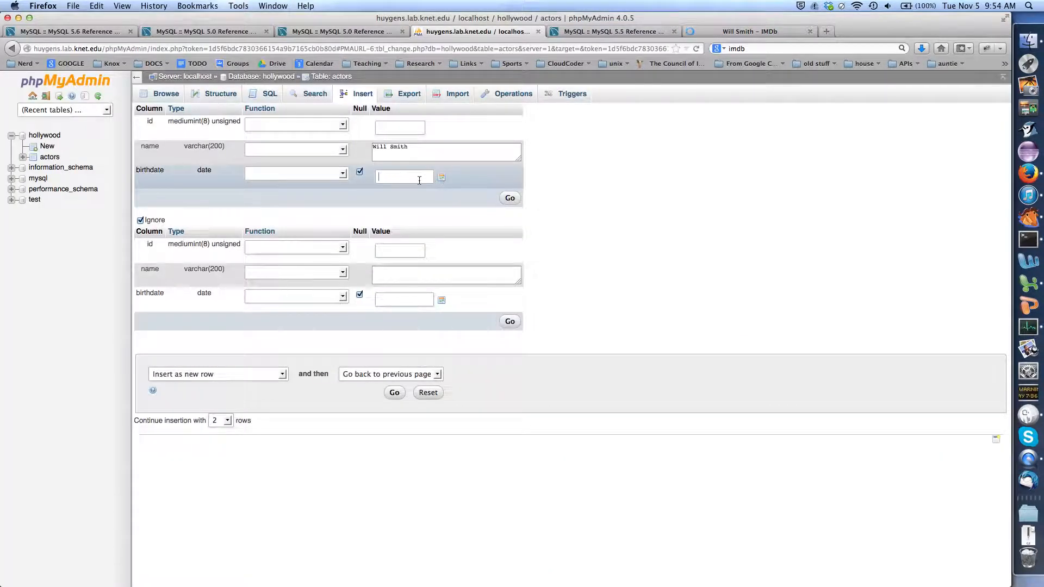
left_click(442, 179)
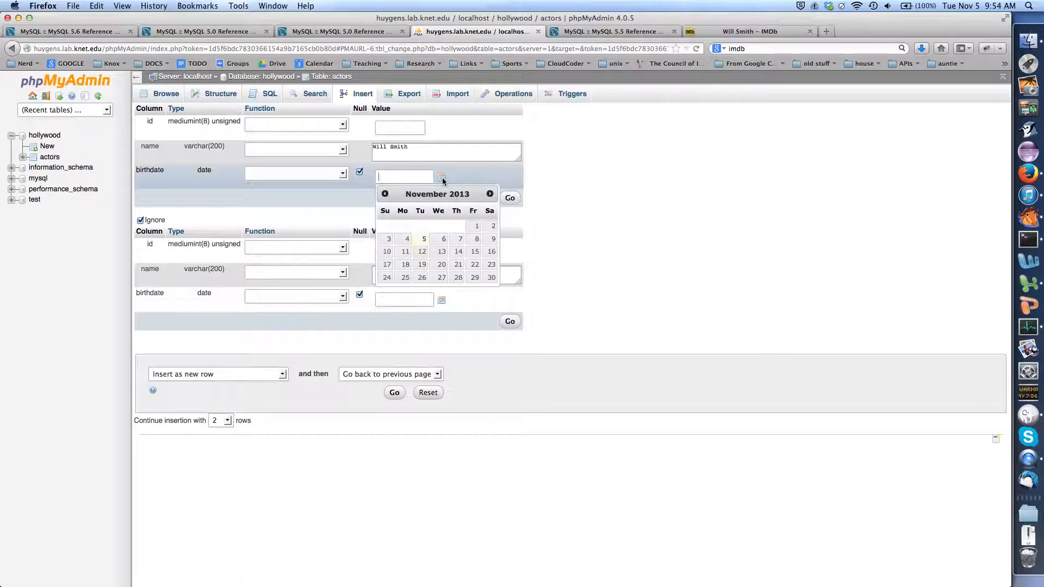
left_click(408, 244)
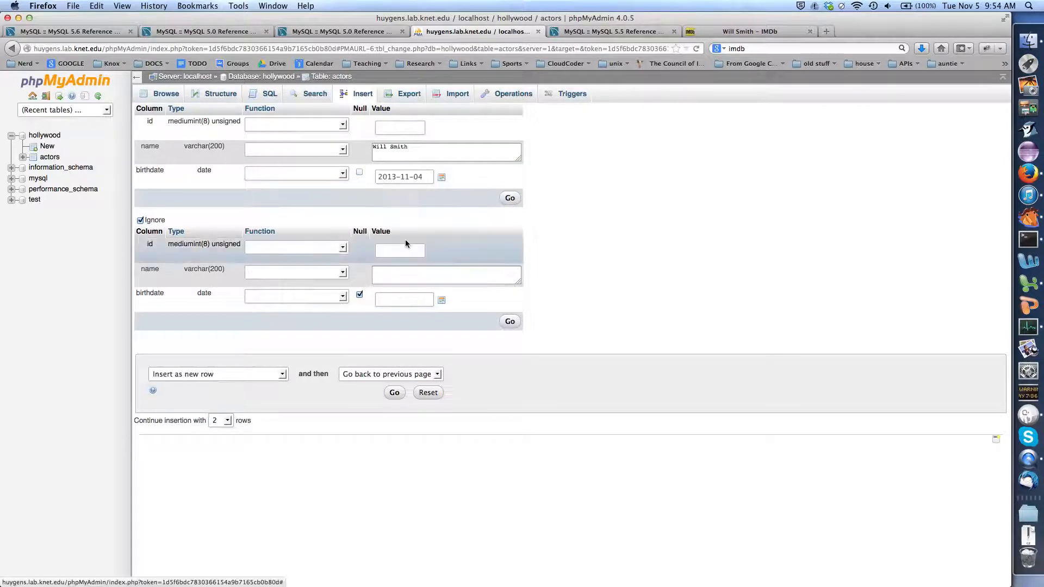
left_click_drag(397, 178, 361, 179)
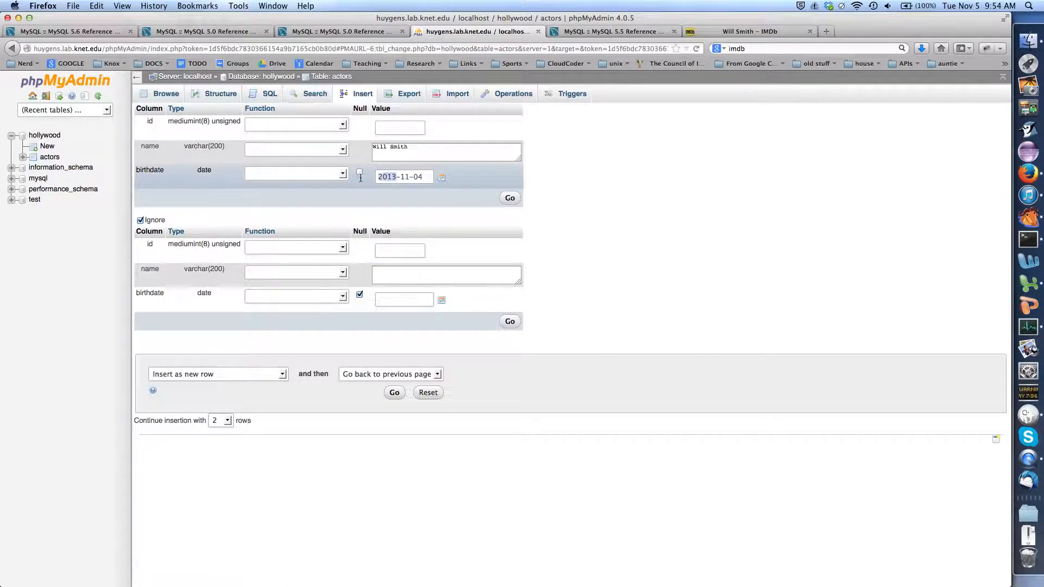
type("1968")
key("BackSpace")
type("0-25")
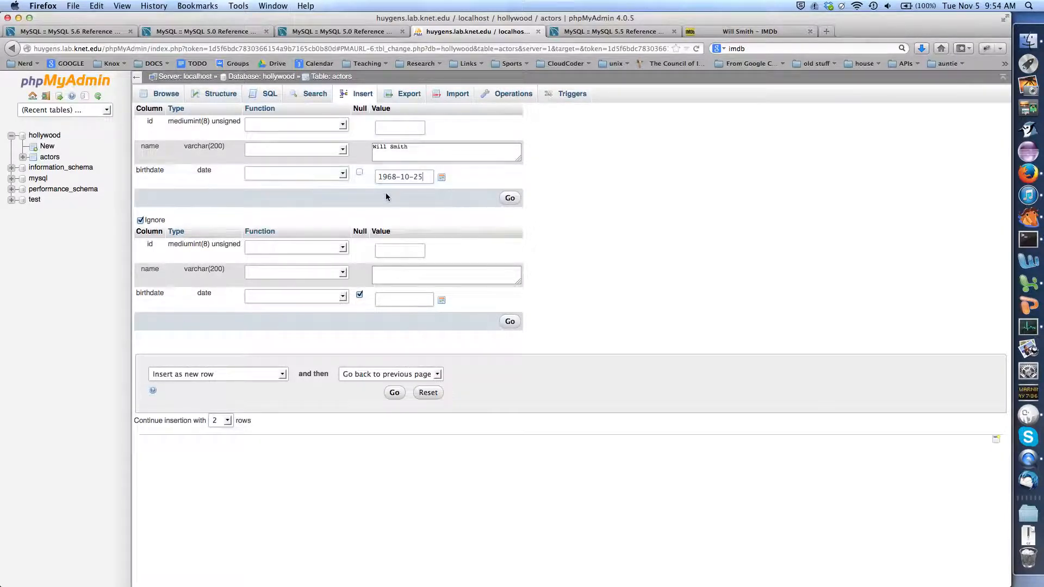
key("BackSpace")
type("6")
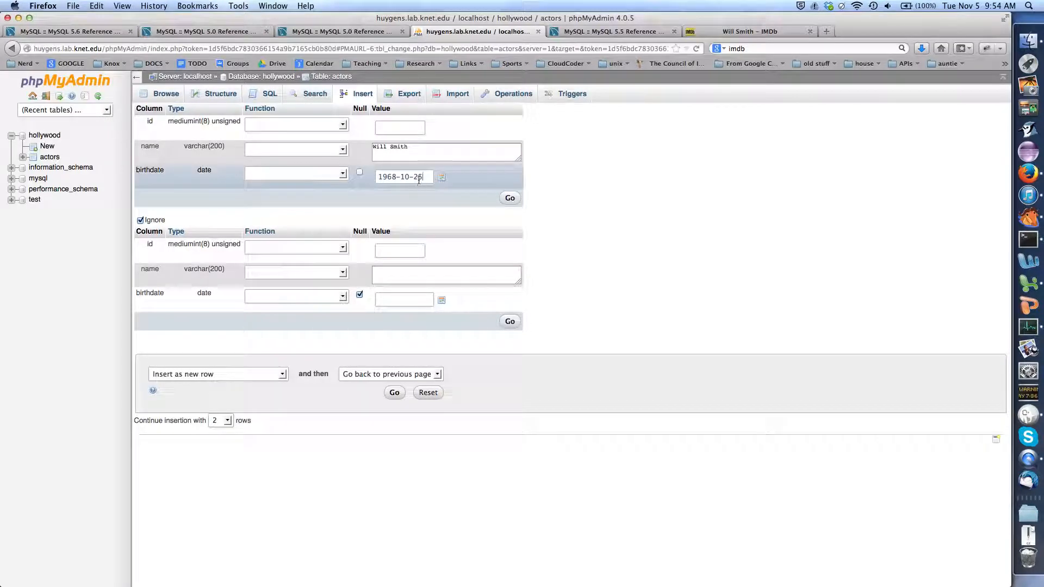
left_click(403, 177)
key("BackSpace")
type("9")
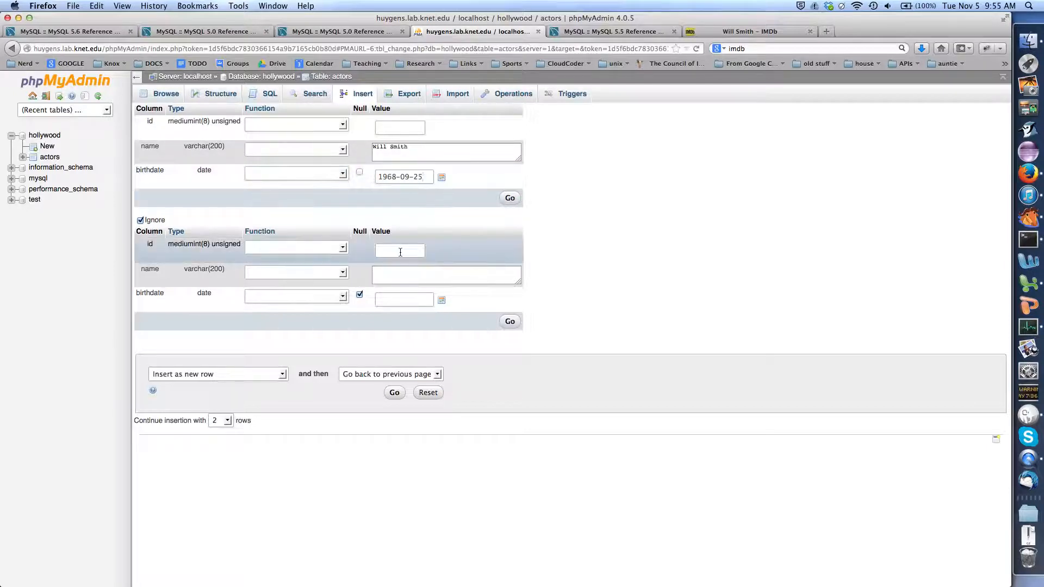
Include the second row in the insertion, enter Scarlett Johannsen as its name and begin its birthdate.
left_click(140, 220)
left_click(385, 275)
type("S")
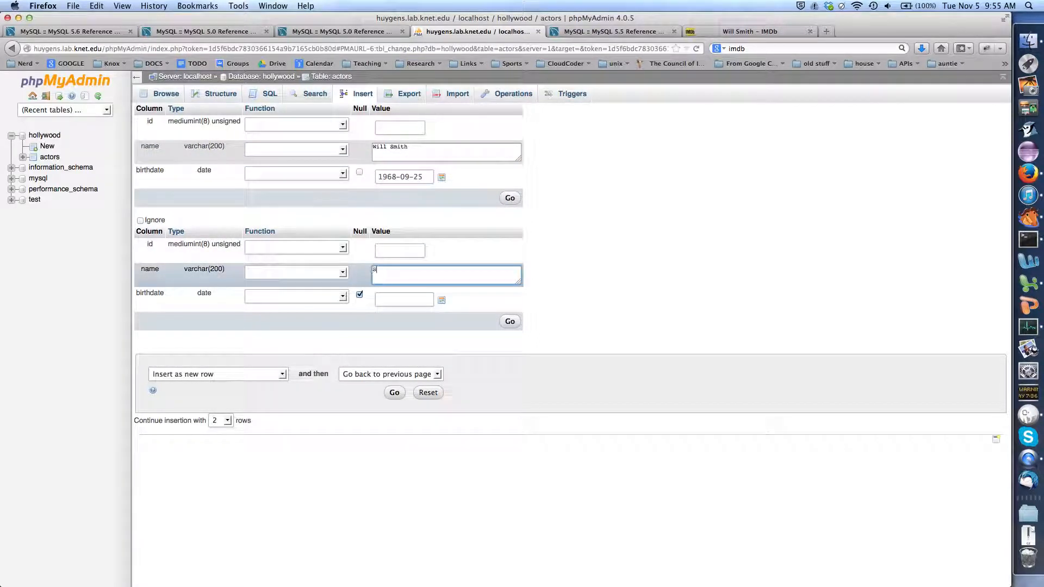
type("car")
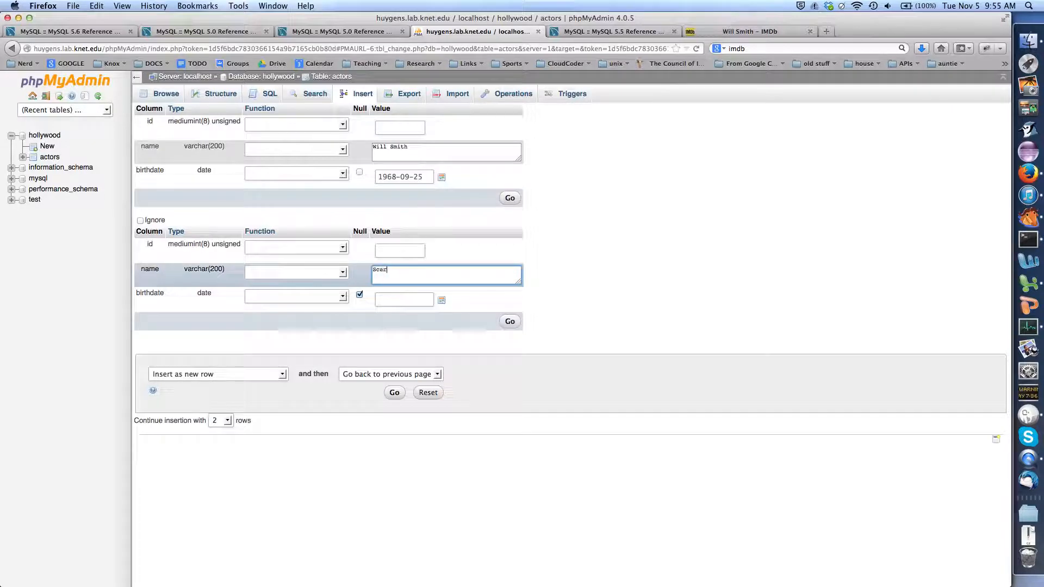
type("lett Johann")
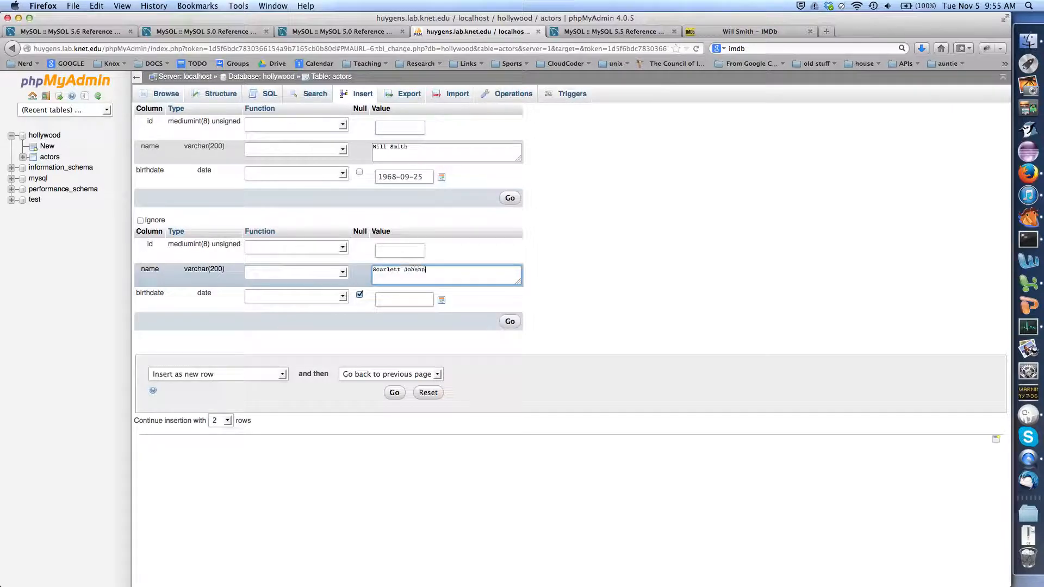
type("sen")
key("Tab")
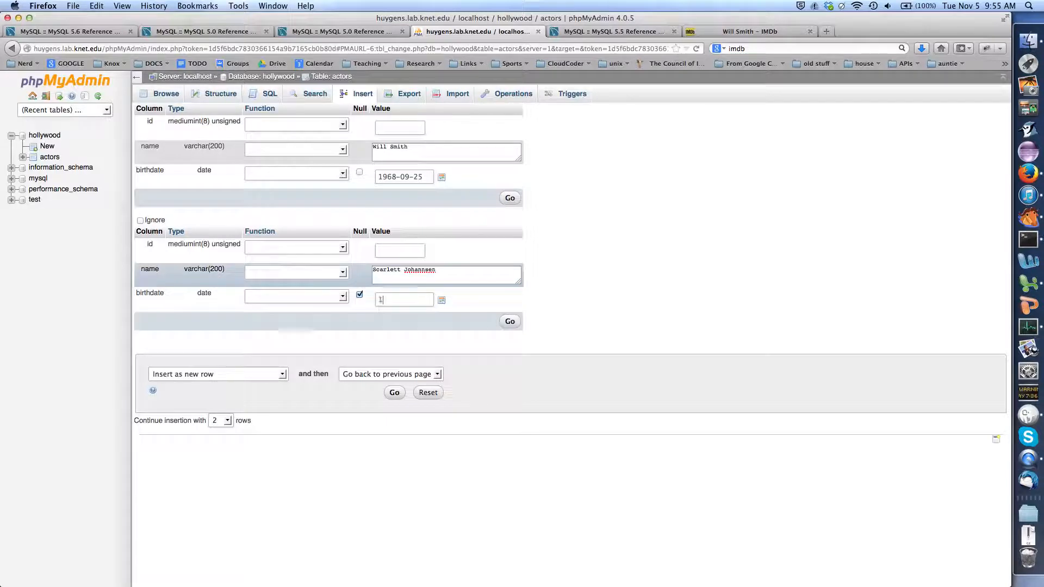
type("198")
Search IMDb for Scarlett Johansson and open her profile to look up her birthdate.
left_click(707, 32)
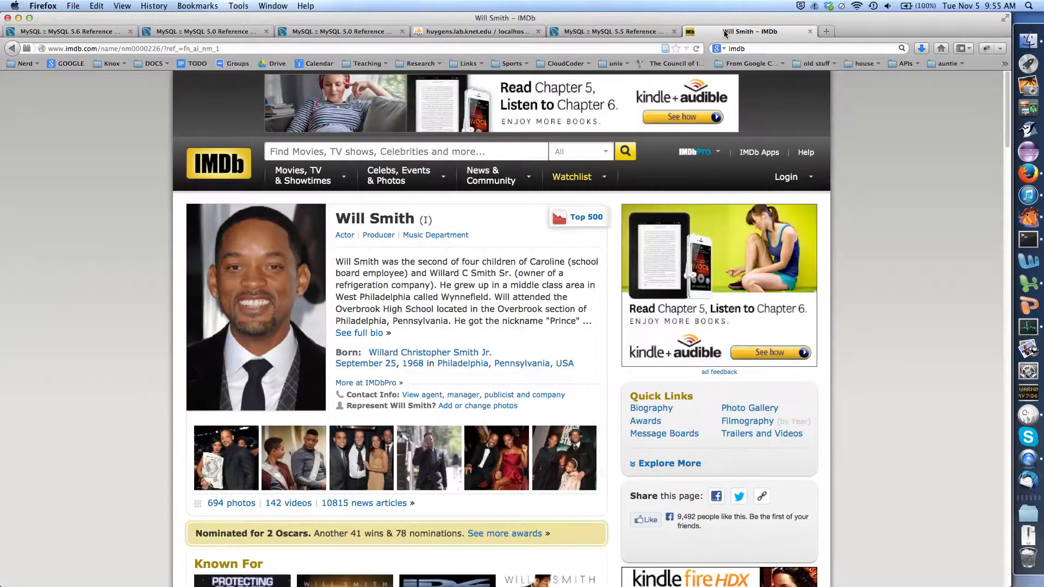
left_click(479, 152)
type("scar")
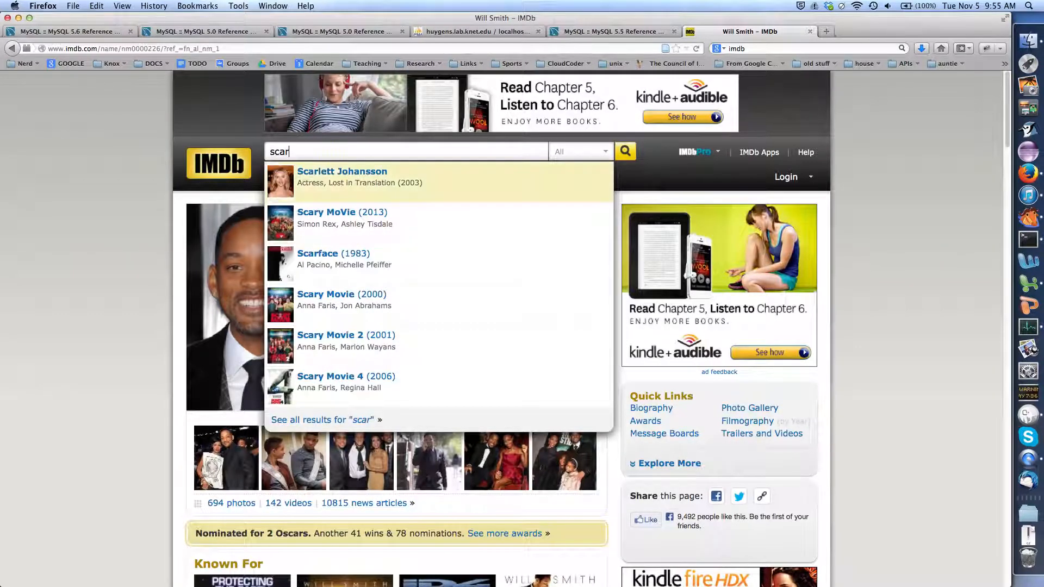
left_click(423, 183)
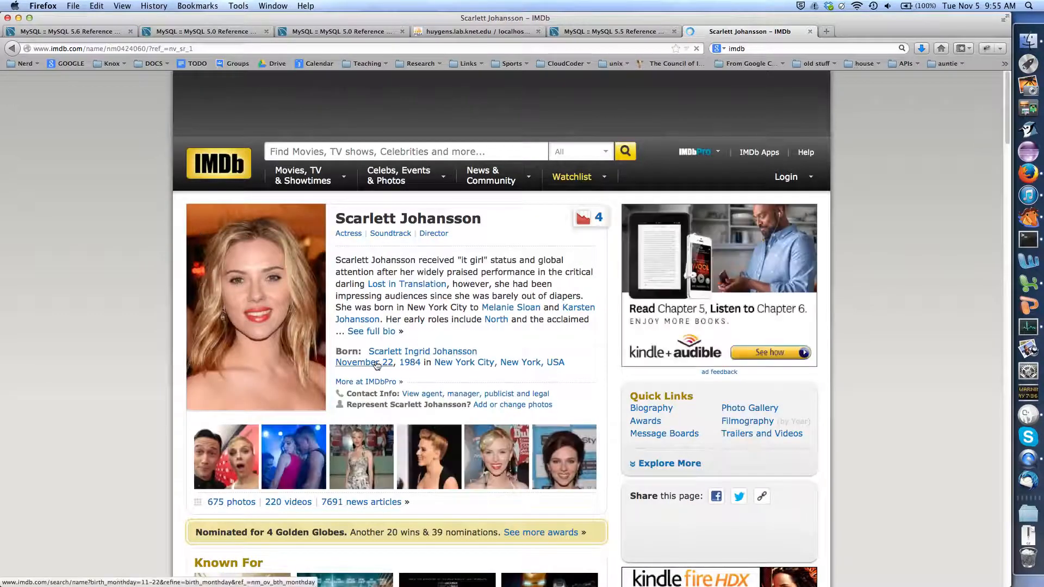
Back in phpMyAdmin, complete the second row's birthdate, insert both rows into the actors table and review the executed INSERT statement.
left_click(598, 32)
left_click(473, 33)
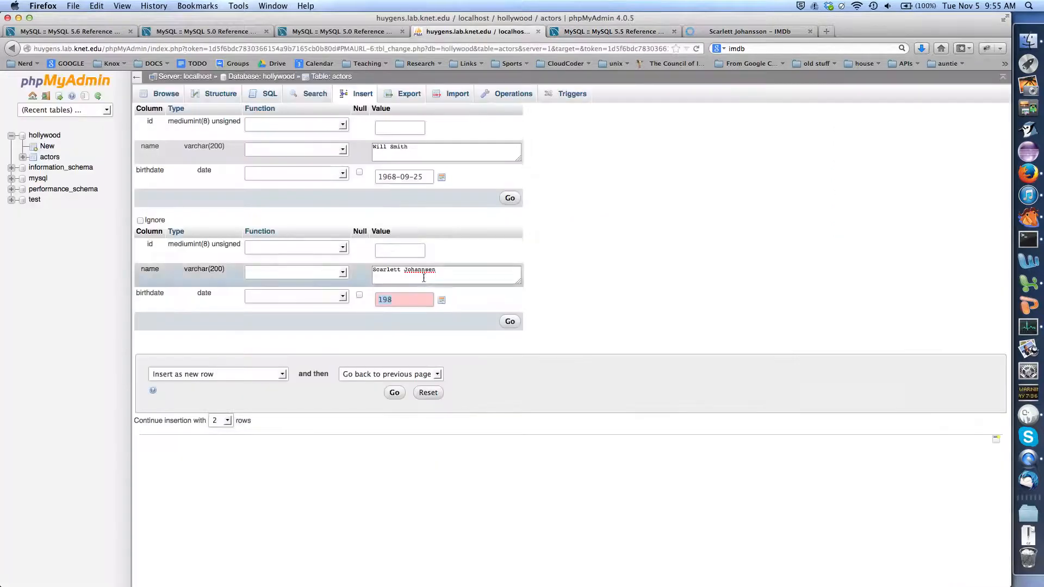
left_click(402, 301)
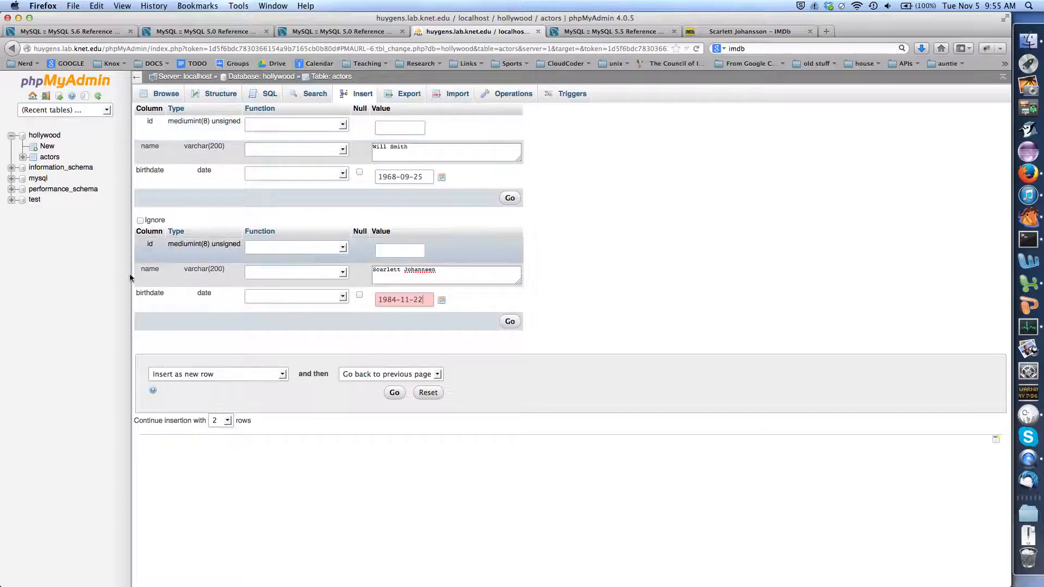
left_click(511, 322)
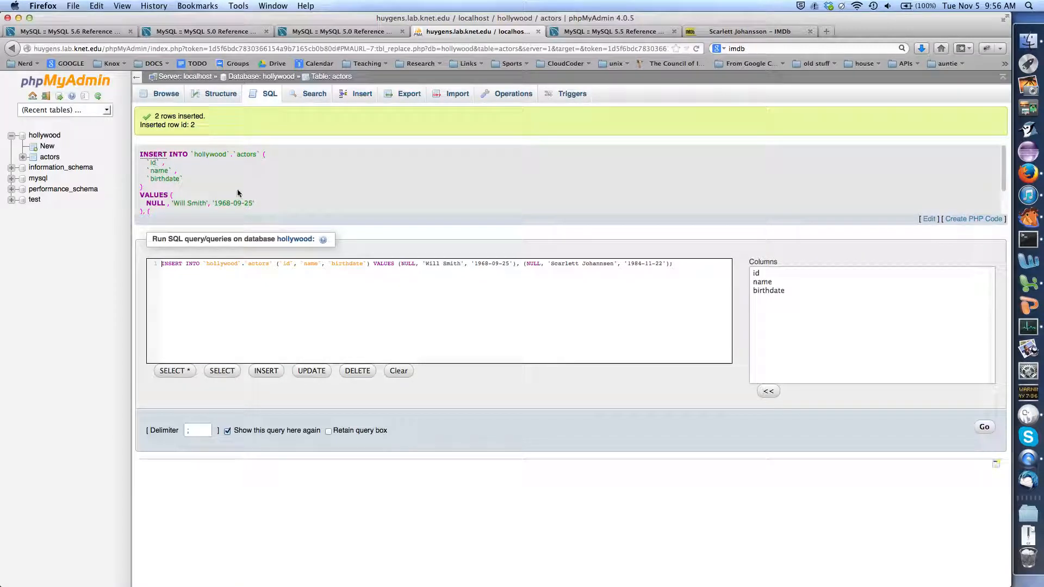
scroll(293, 192, "down", 1)
scroll(292, 187, "down", 3)
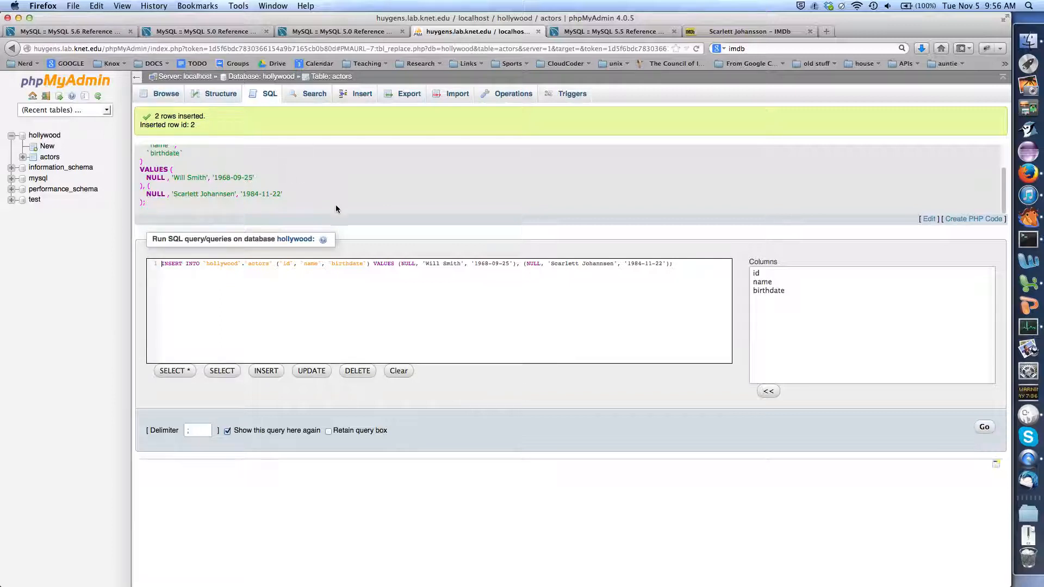
Review the INSERT statement, browse the rows of the actors table and return to the hollywood database's overview.
scroll(321, 191, "up", 2)
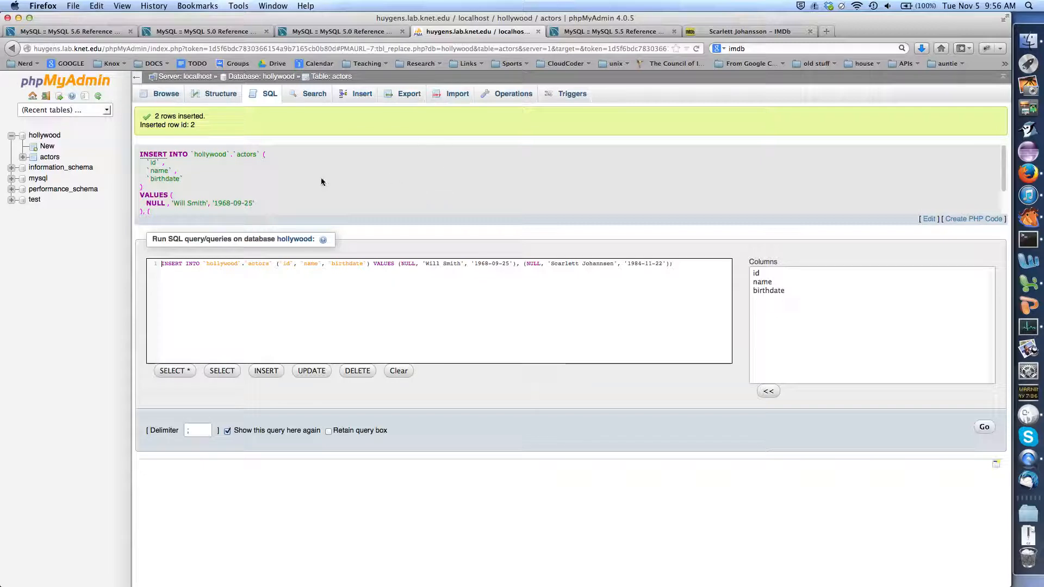
left_click(171, 95)
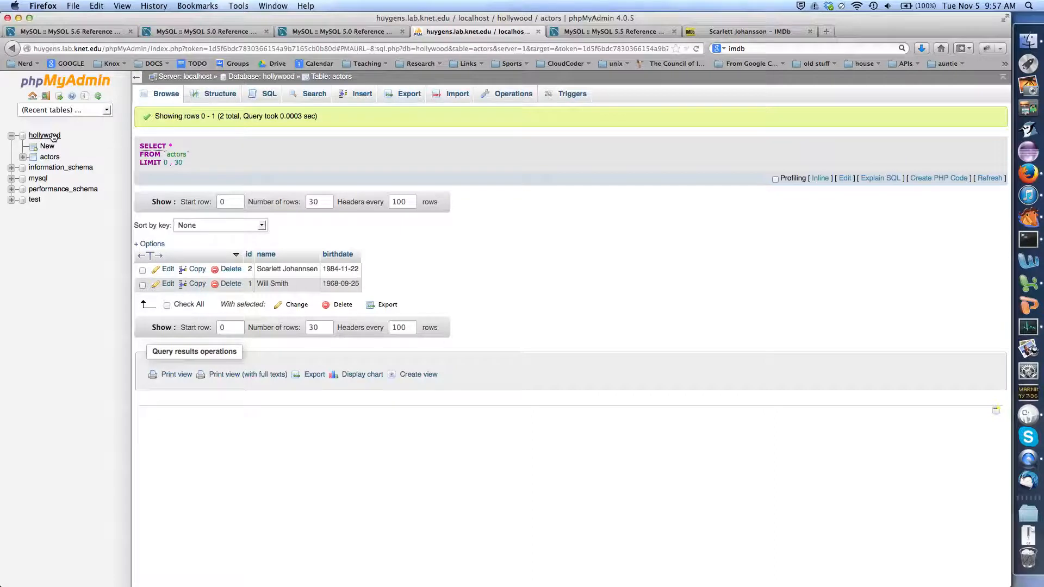
left_click(263, 78)
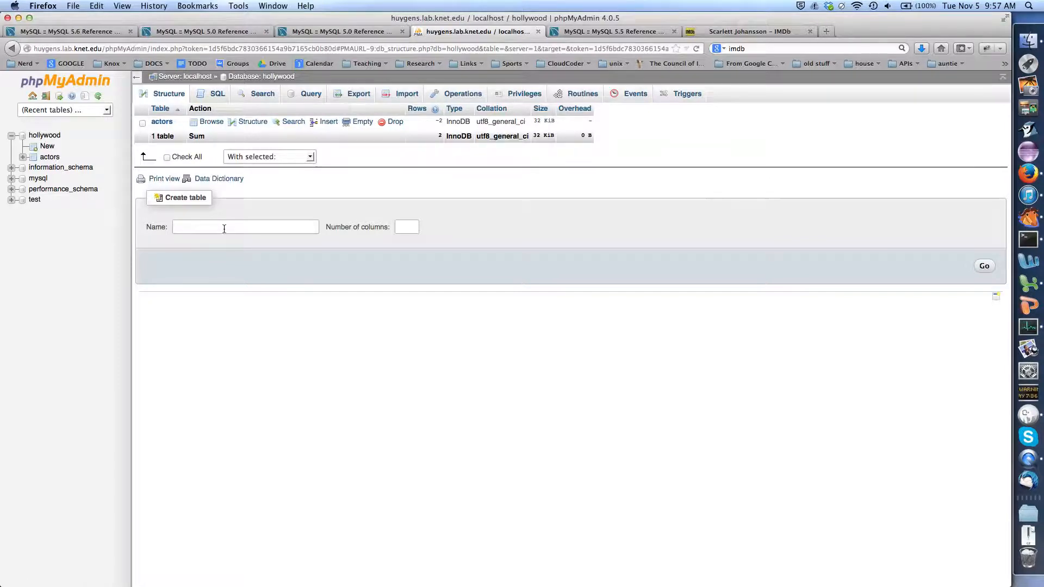
Start a new table in the hollywood database and name it movies.
left_click(47, 147)
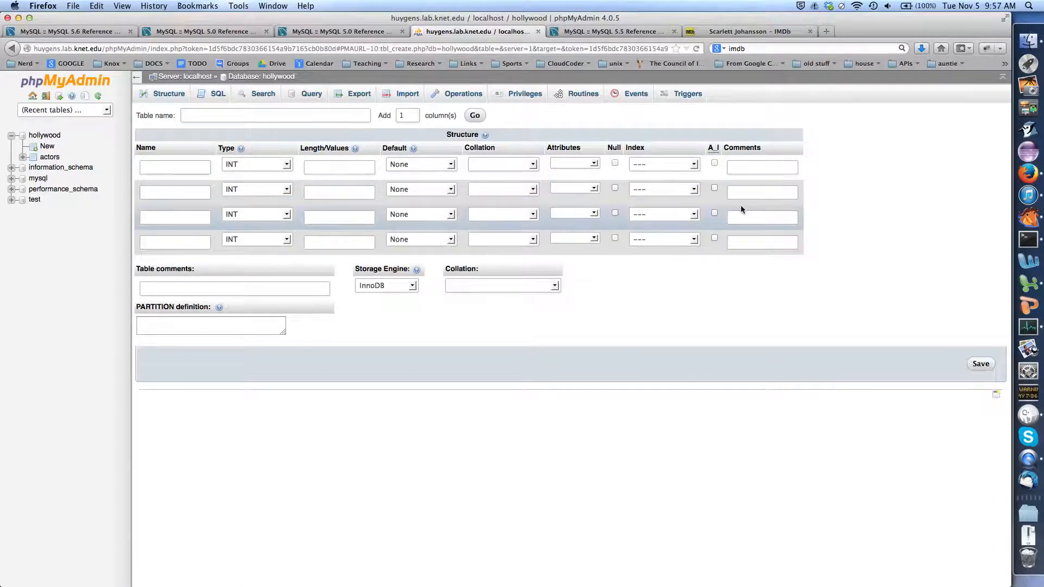
left_click(180, 166)
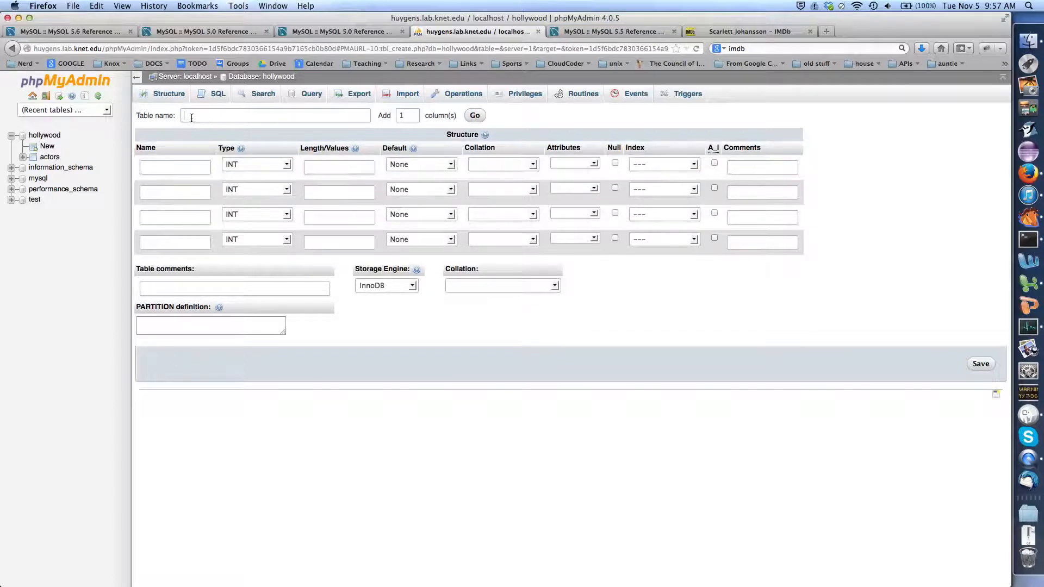
type("movies")
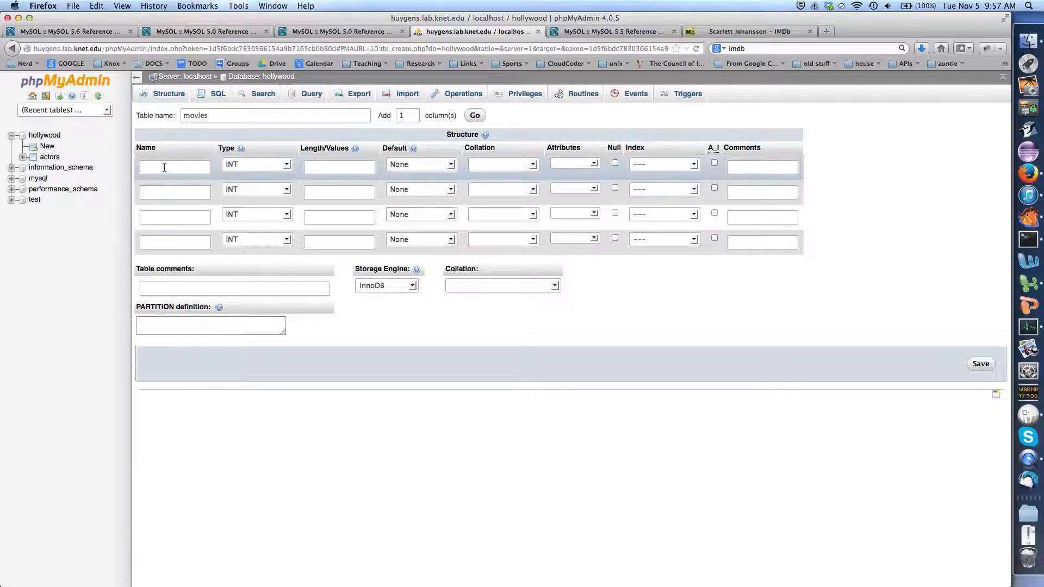
Define the first column as id with type INT, the UNSIGNED attribute, auto-increment and no default.
type("id")
left_click(188, 163)
left_click(255, 166)
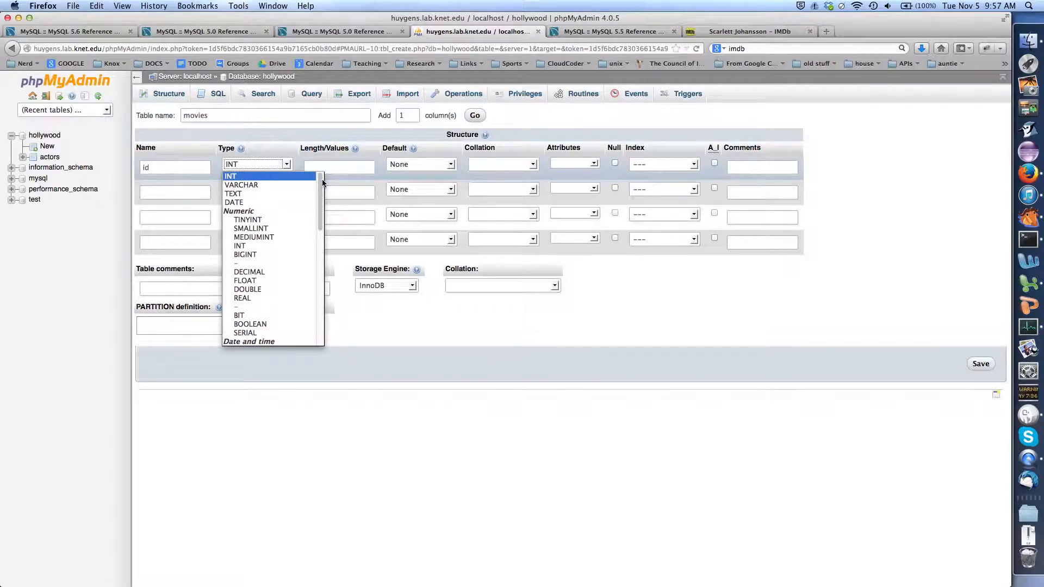
left_click(257, 167)
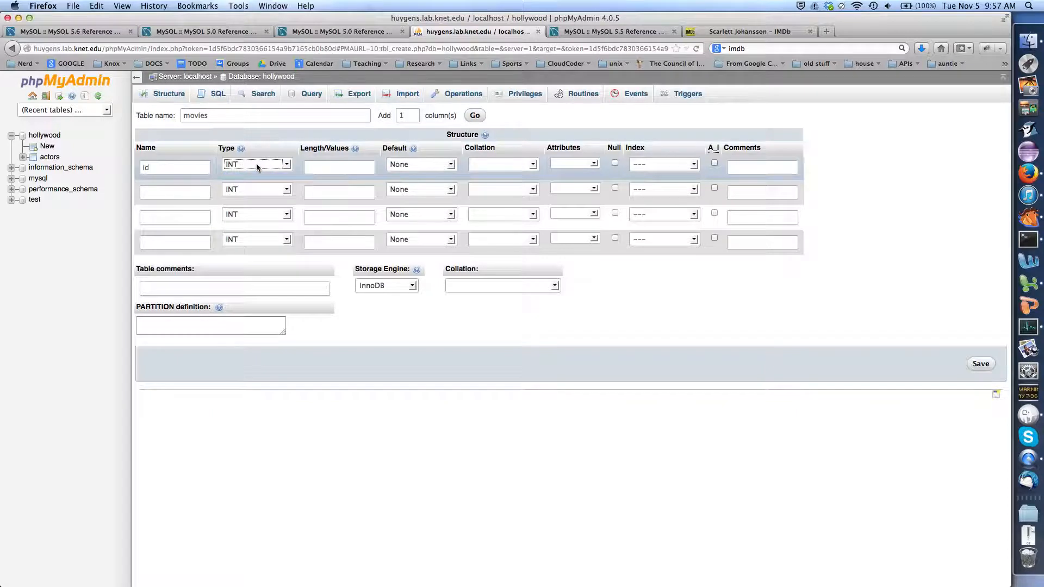
left_click(257, 167)
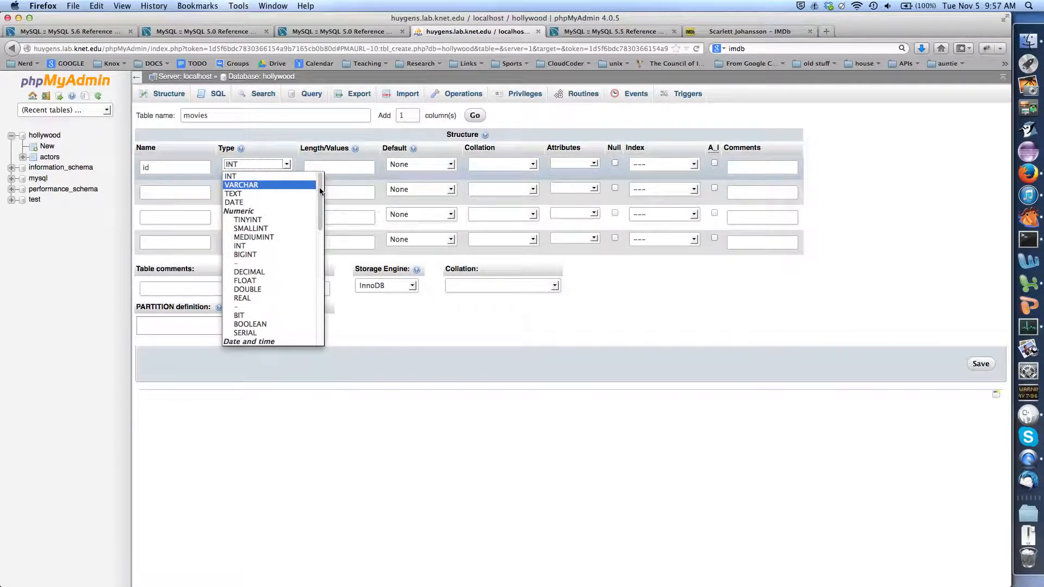
left_click(261, 174)
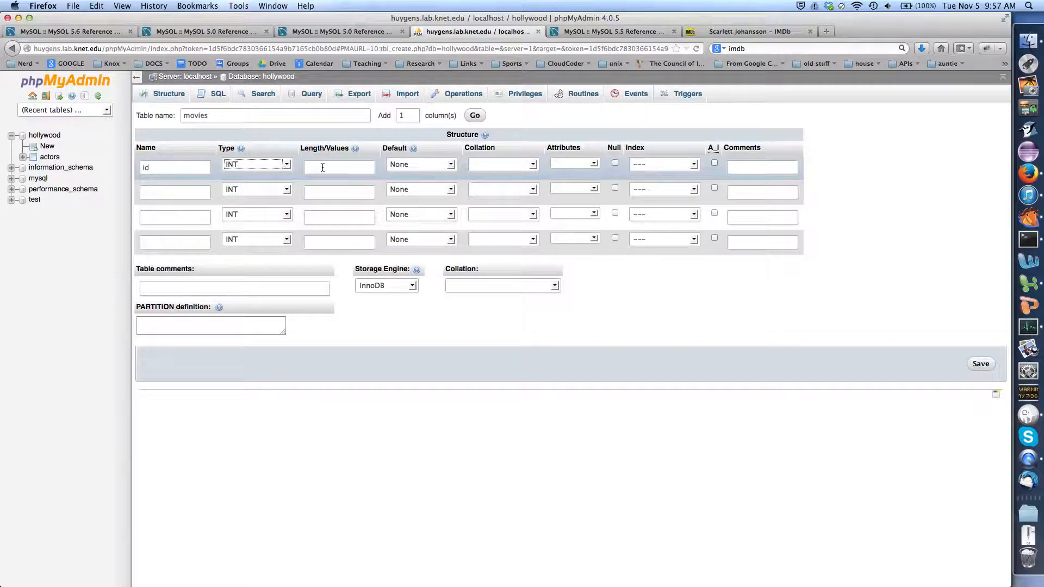
left_click(573, 164)
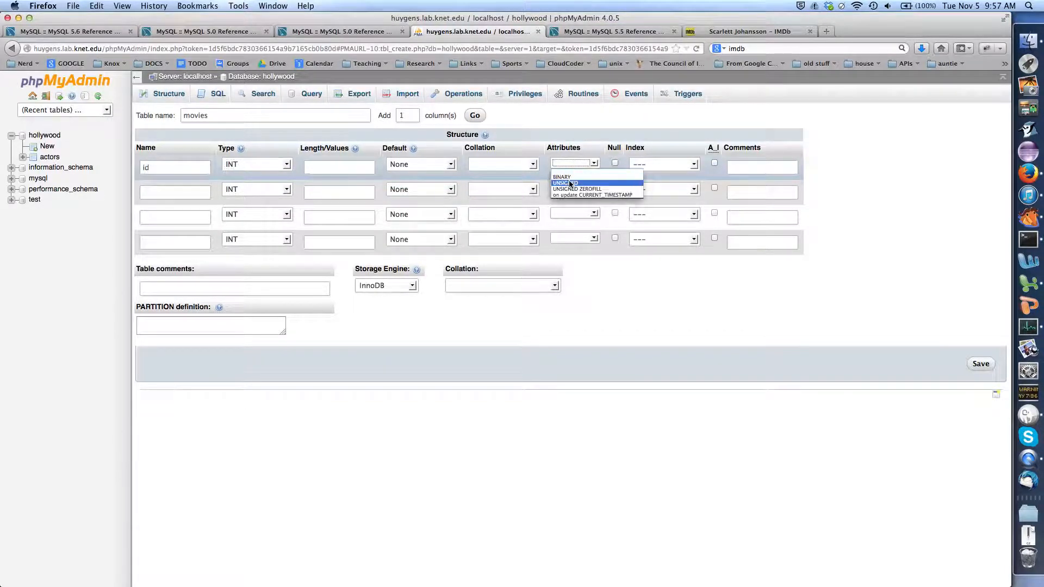
left_click(567, 184)
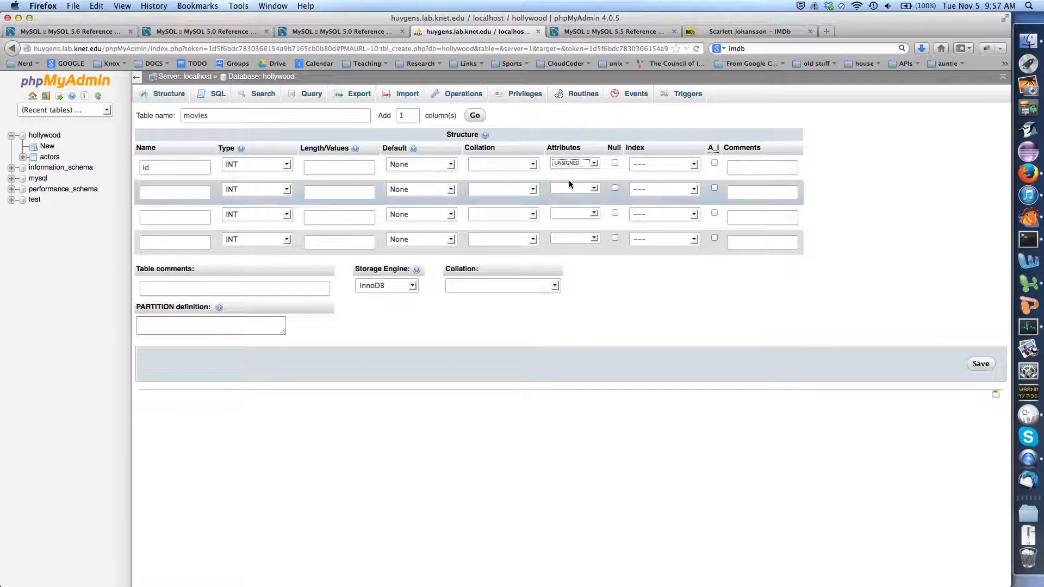
left_click(715, 163)
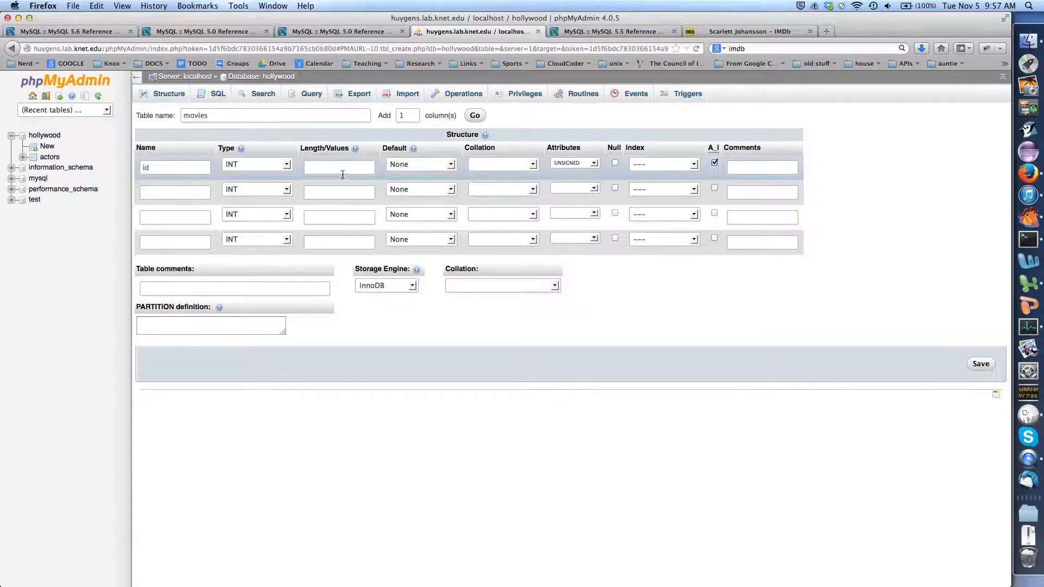
left_click(419, 164)
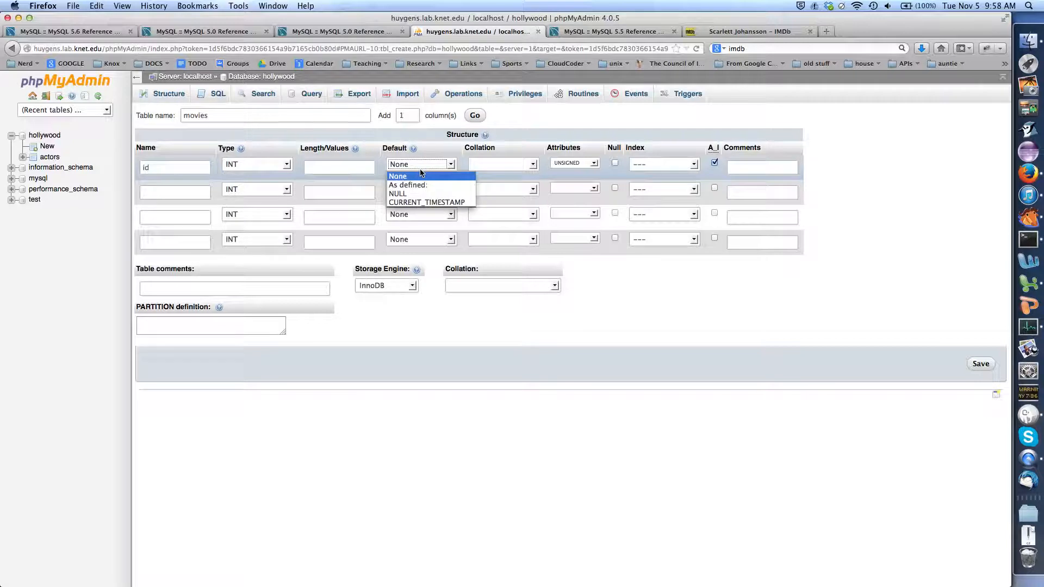
left_click(409, 169)
Name the second column title and the third column year, and give year the YEAR type.
left_click(170, 191)
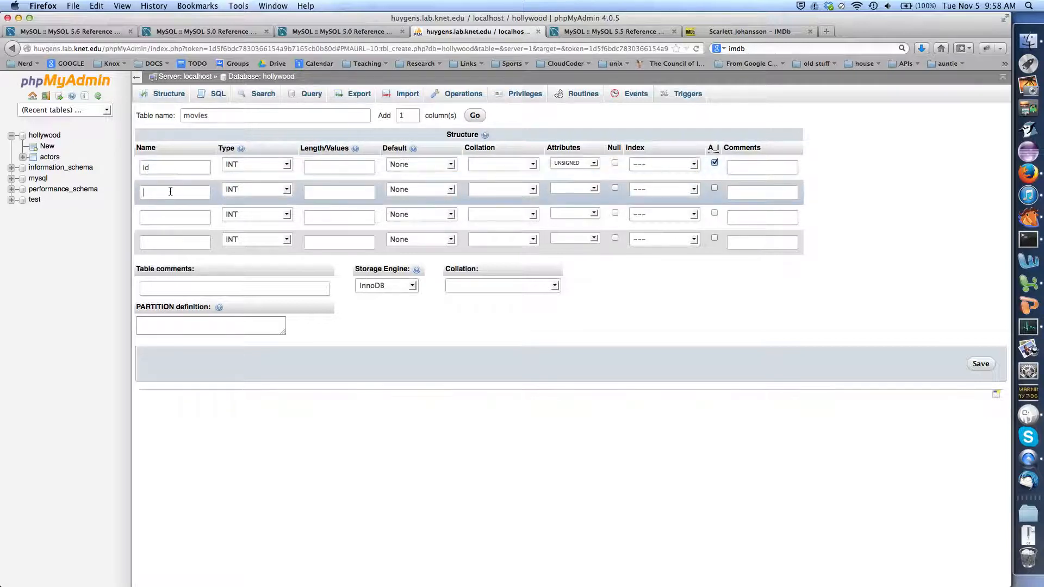
type("title")
left_click(165, 217)
type("year")
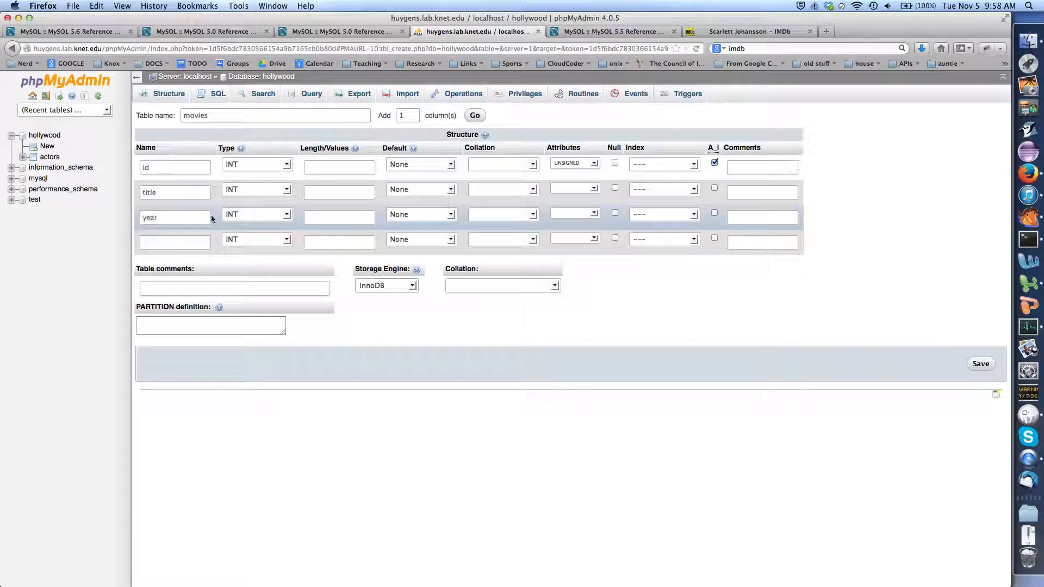
left_click(251, 215)
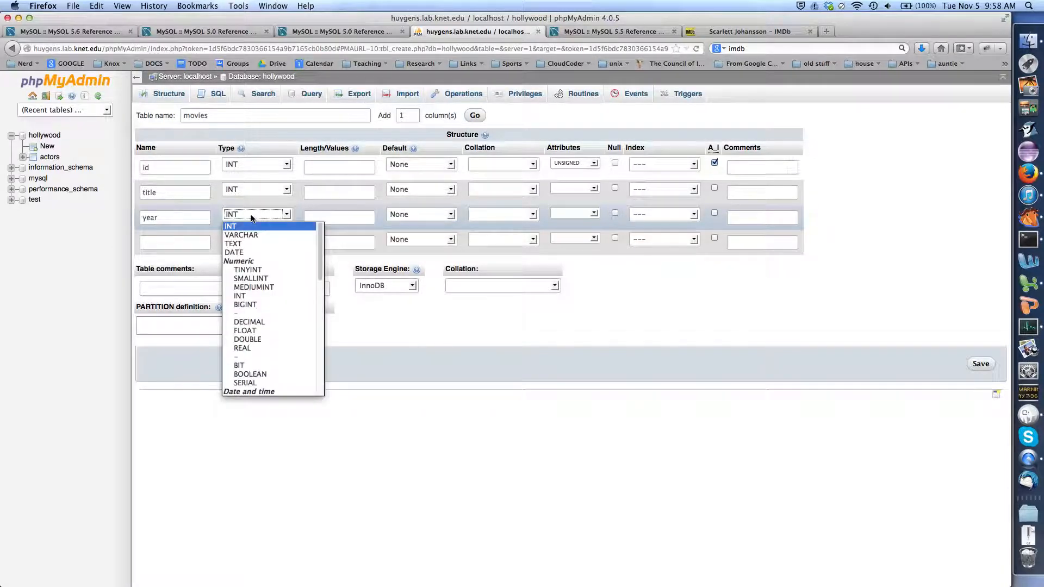
scroll(266, 283, "down", 3)
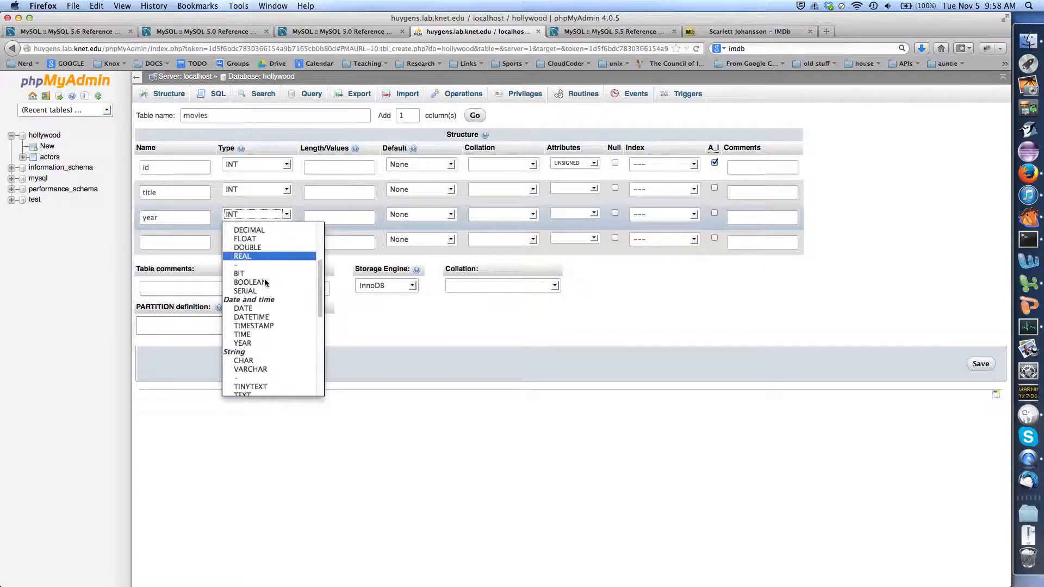
left_click(257, 343)
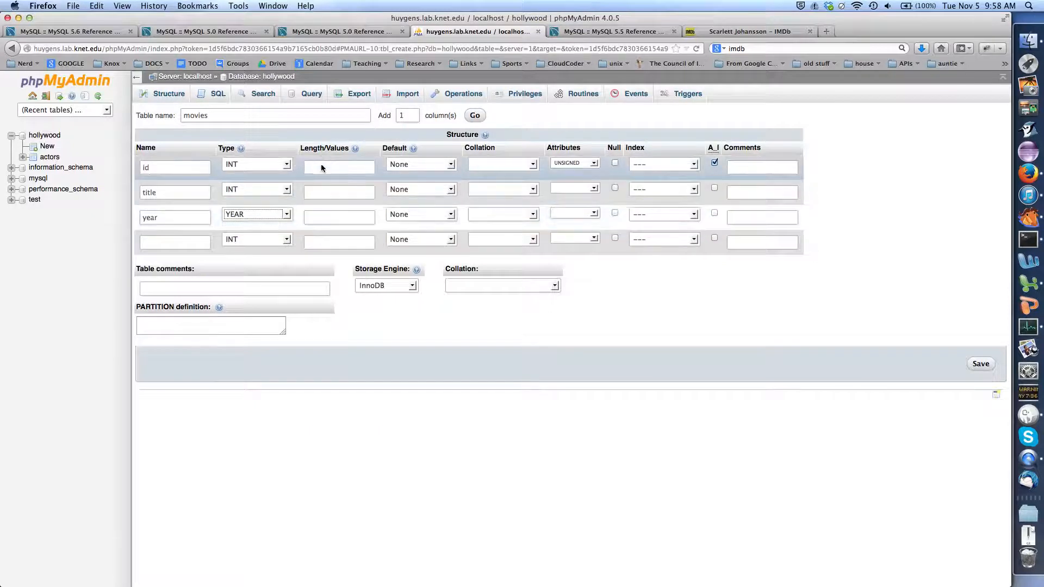
Set the title column's type to VARCHAR with a length of 255.
left_click(263, 190)
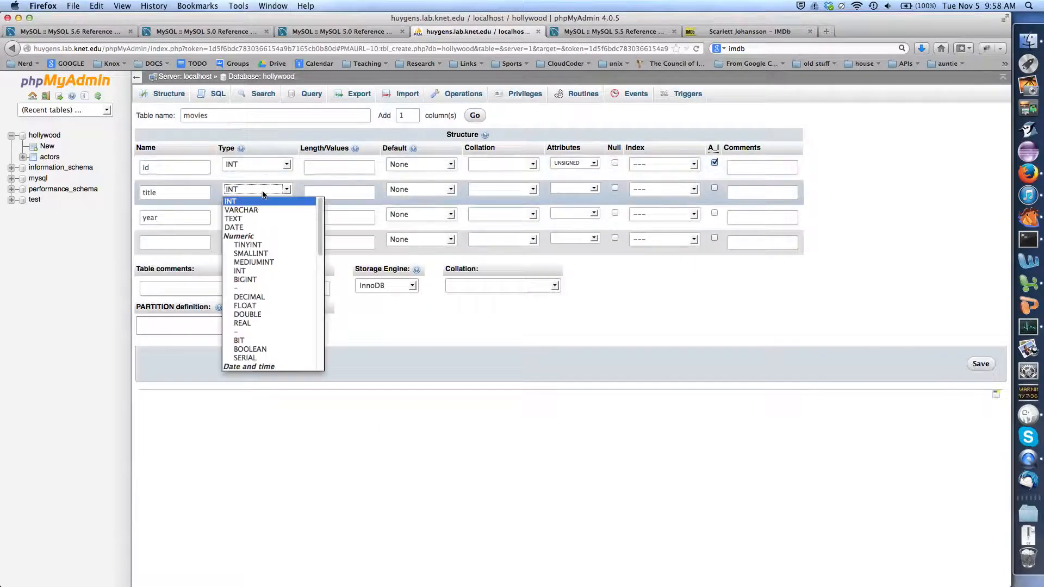
left_click(259, 208)
left_click(321, 189)
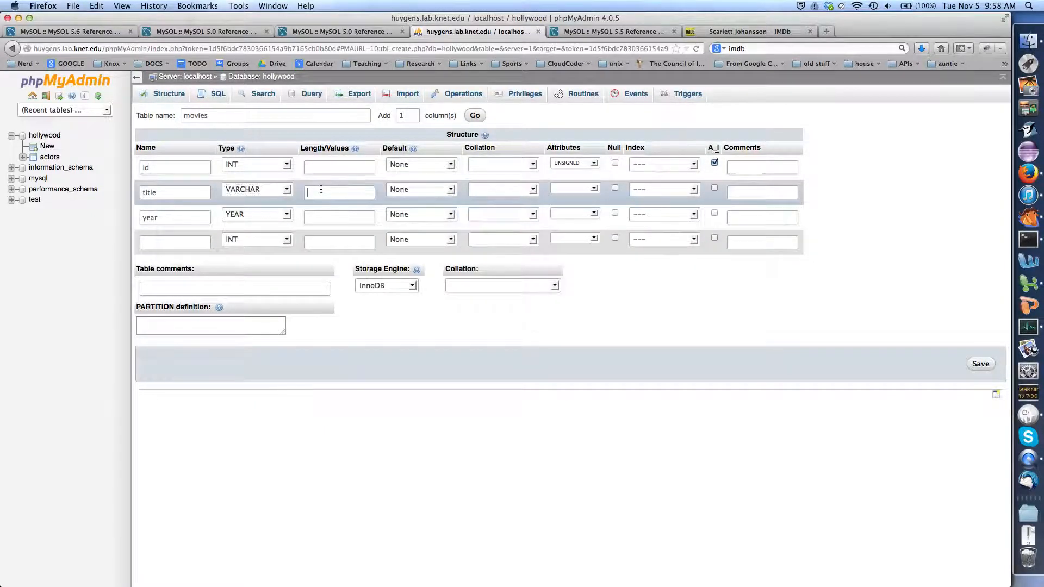
type("255")
left_click(485, 194)
scroll(578, 203, "down", 3)
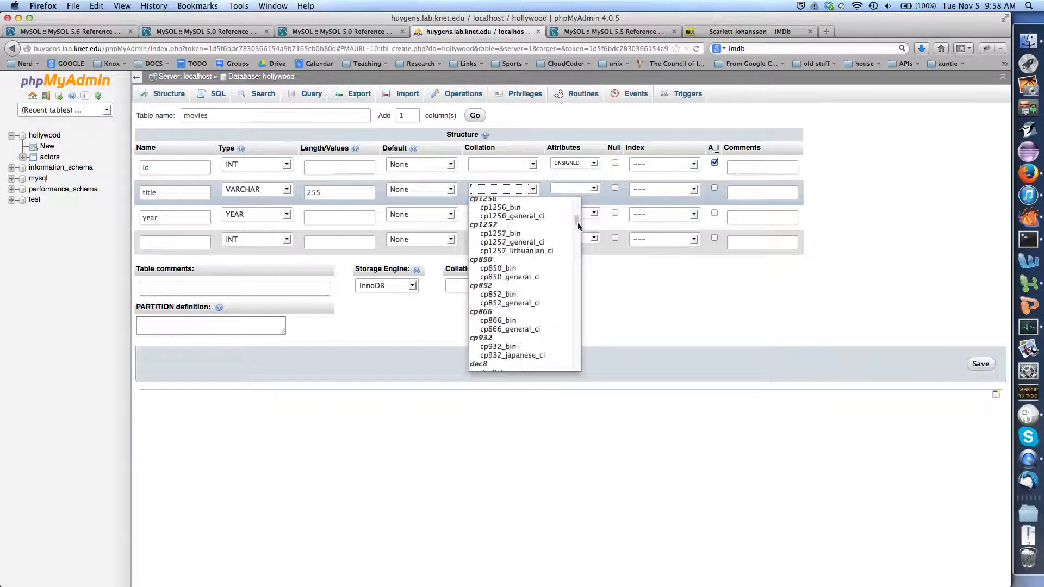
scroll(578, 203, "up", 3)
left_click(546, 288)
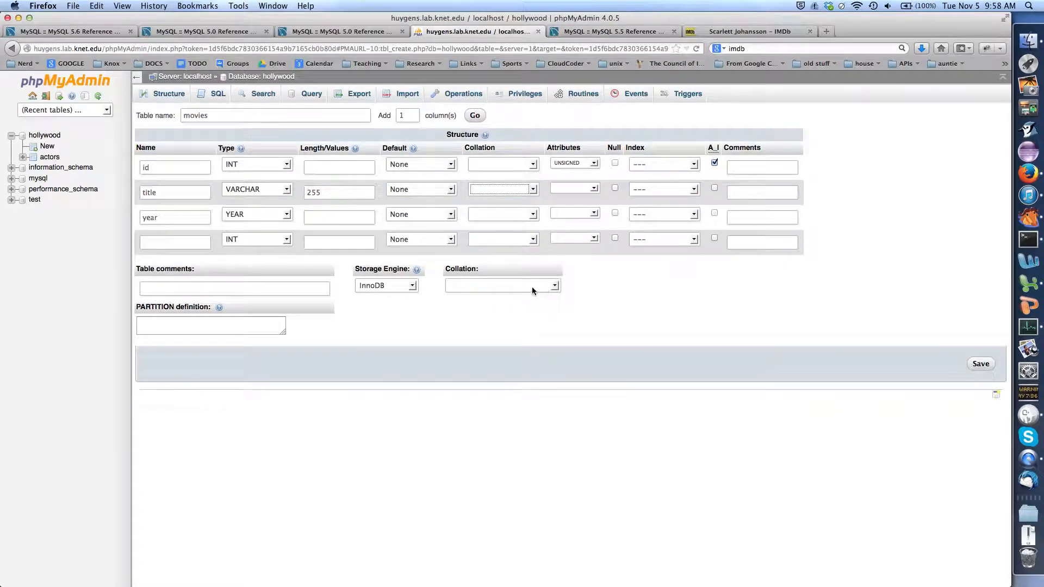
Set the collation of the whole movies table to utf8_general_ci, leaving the title column's own collation empty.
left_click(546, 289)
scroll(552, 449, "down", 10)
scroll(552, 448, "down", 2)
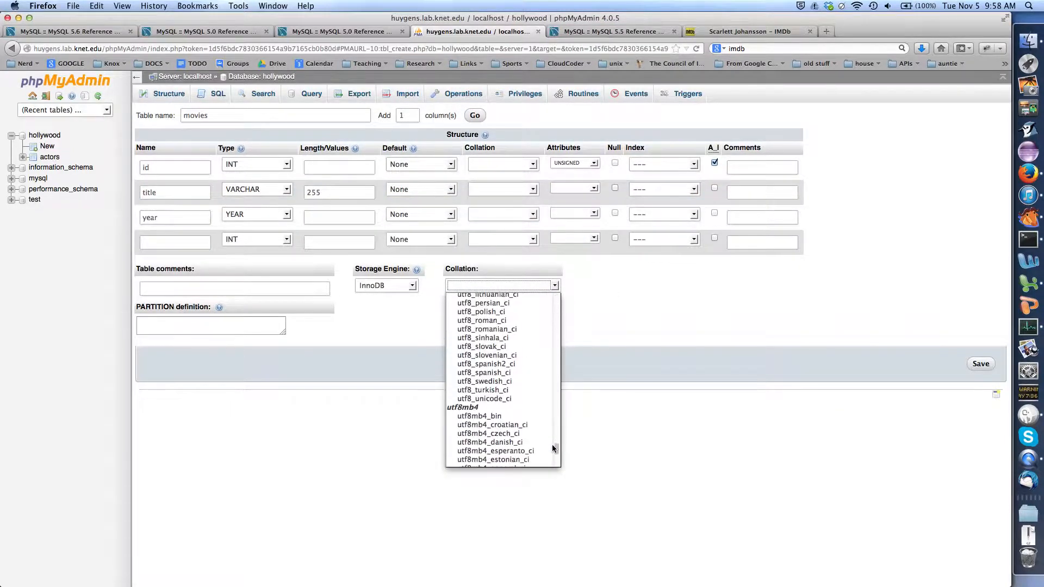
scroll(525, 388, "down", 3)
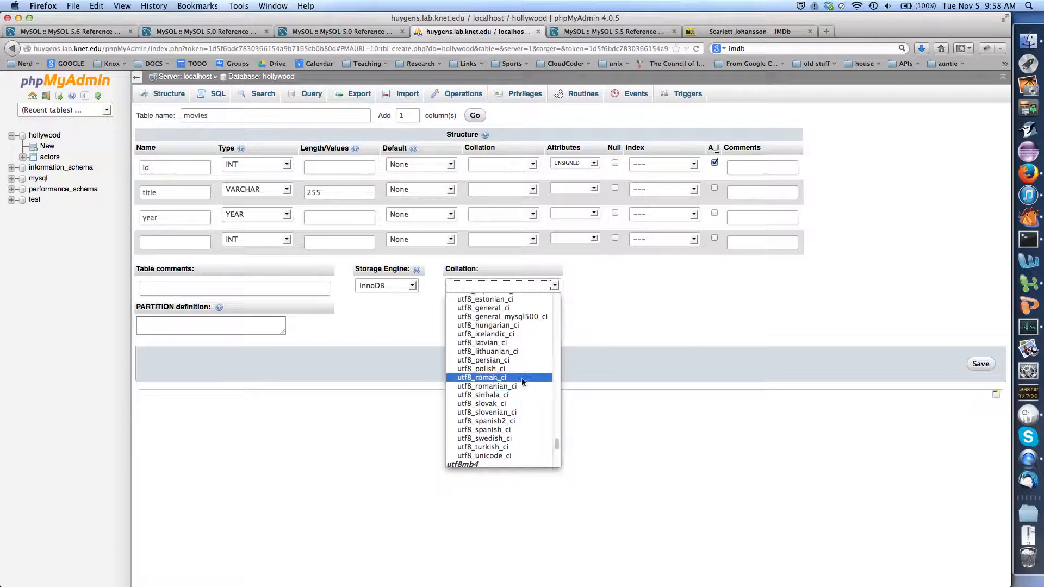
left_click(501, 313)
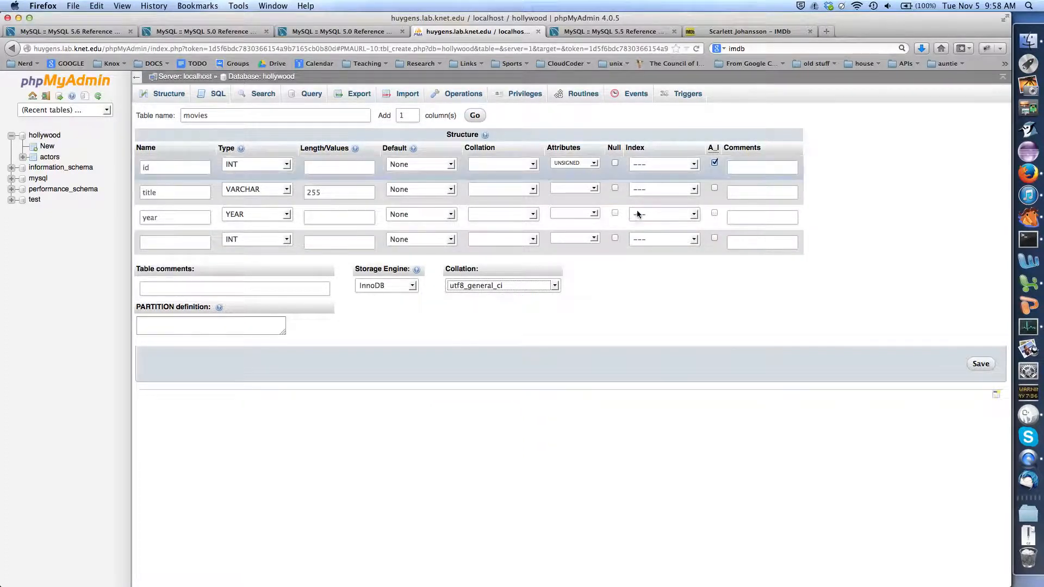
left_click(494, 191)
left_click(494, 191)
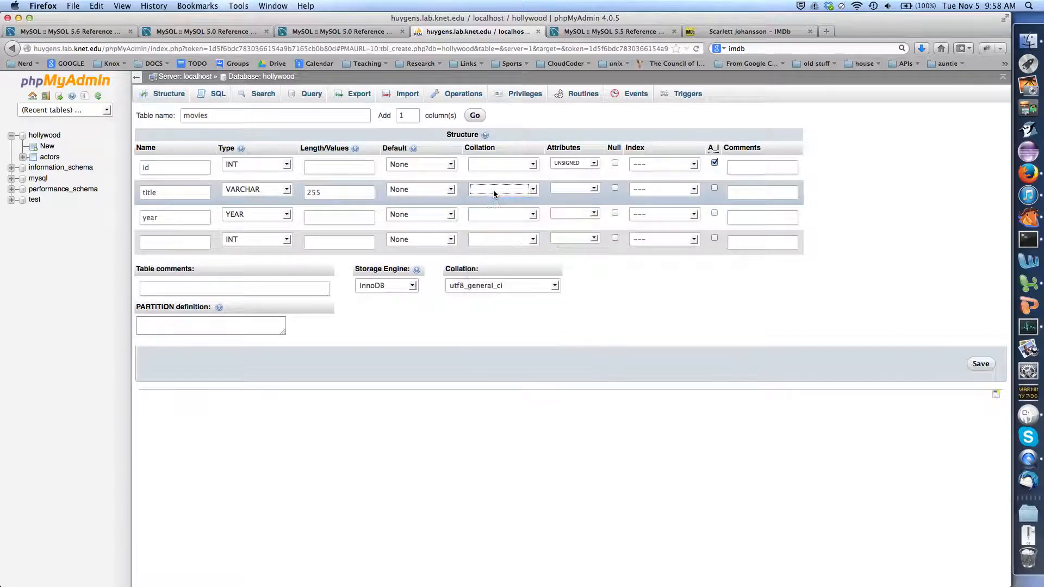
Define the fourth column as gross with type INT and the UNSIGNED attribute.
left_click(191, 245)
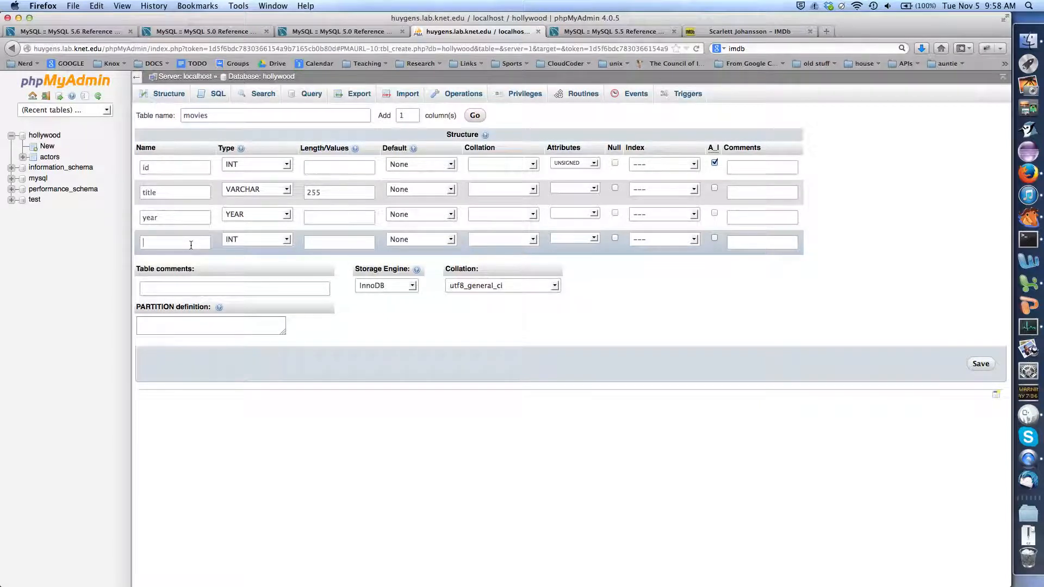
type("gross")
left_click(257, 241)
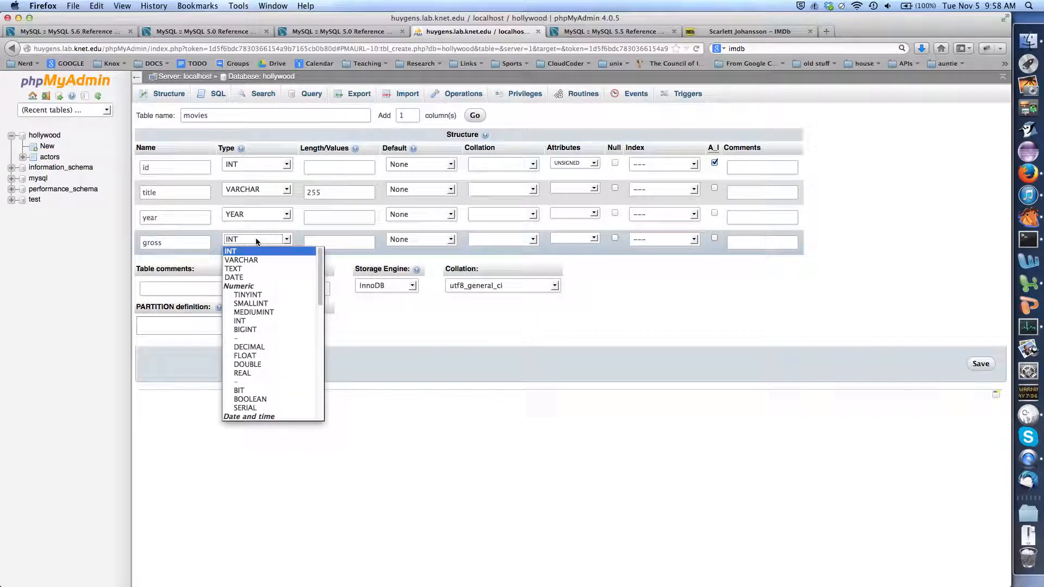
left_click(257, 242)
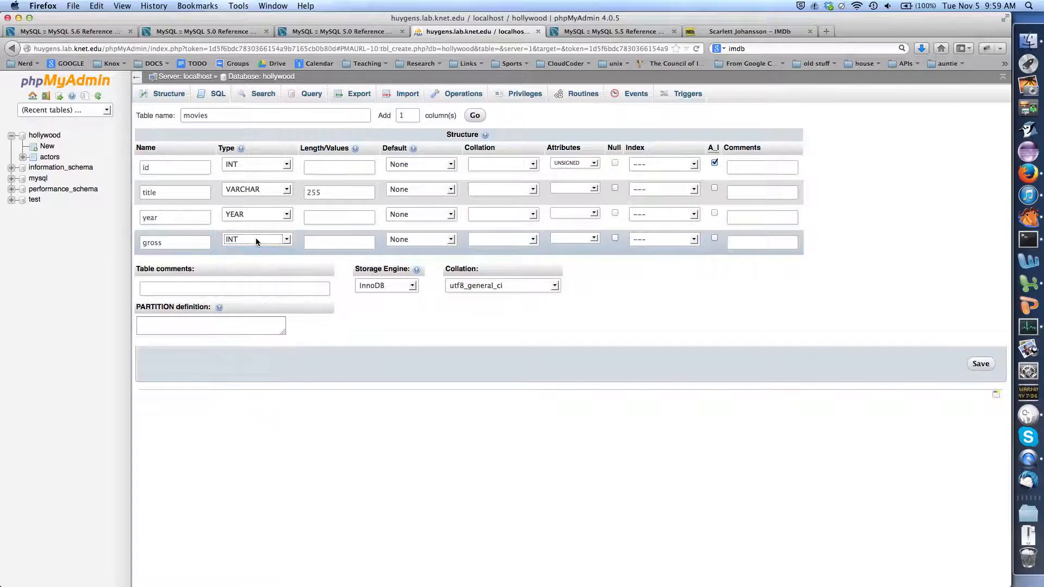
left_click(673, 244)
left_click(673, 243)
left_click(565, 237)
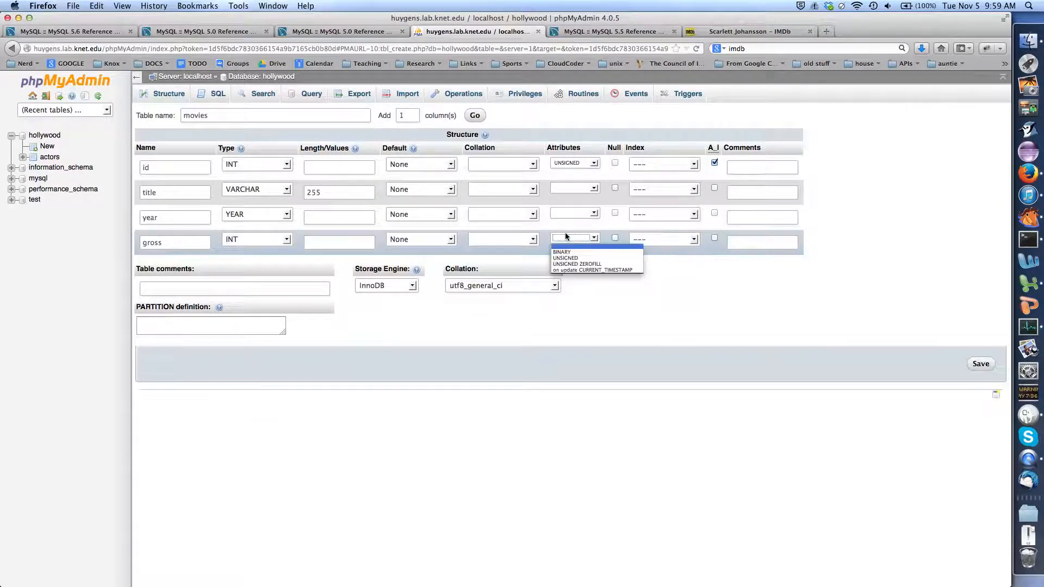
left_click(566, 257)
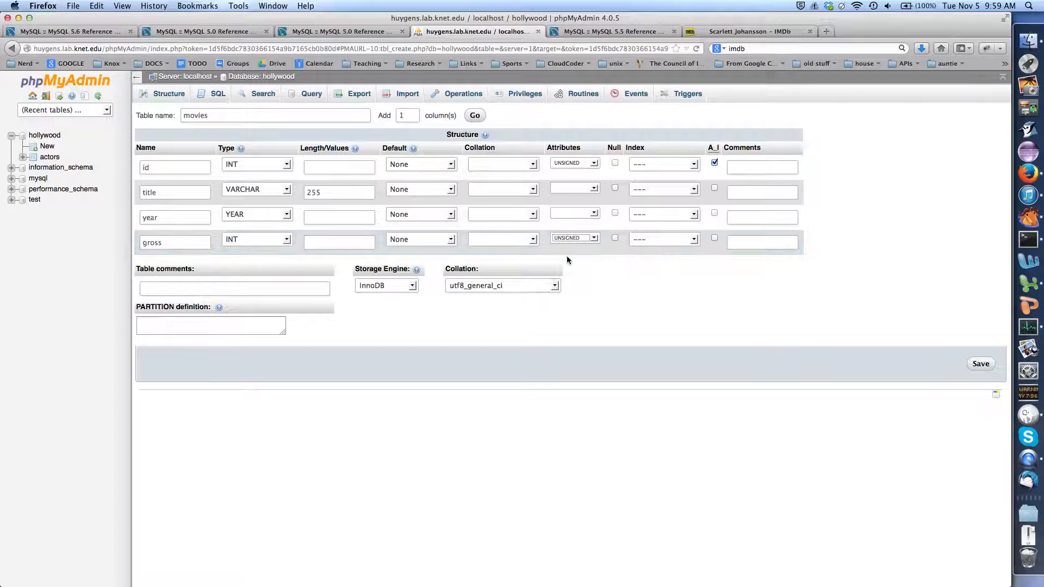
Make the id column the PRIMARY key and give the title column a regular INDEX.
left_click(662, 164)
left_click(653, 183)
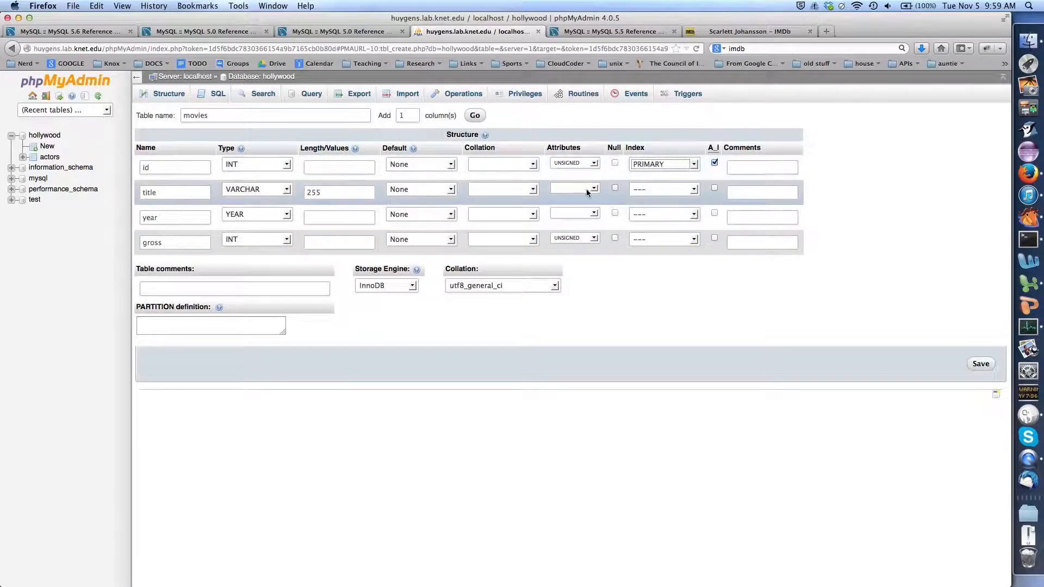
left_click(671, 189)
left_click(657, 227)
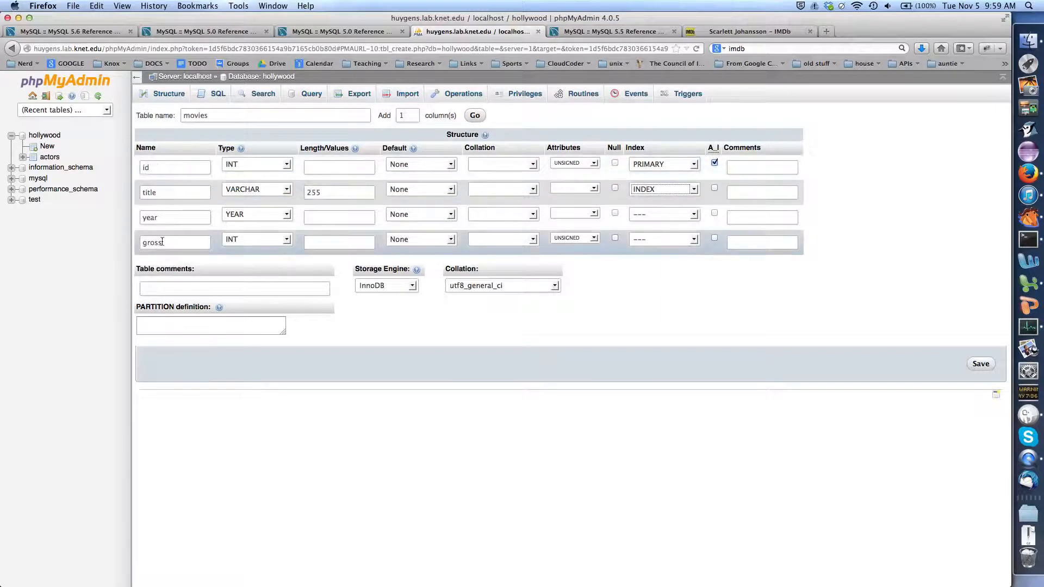
Rename the movies table's fourth column from gross to director_id and set its type to MEDIUMINT.
left_click_drag(162, 241, 124, 242)
type("dire")
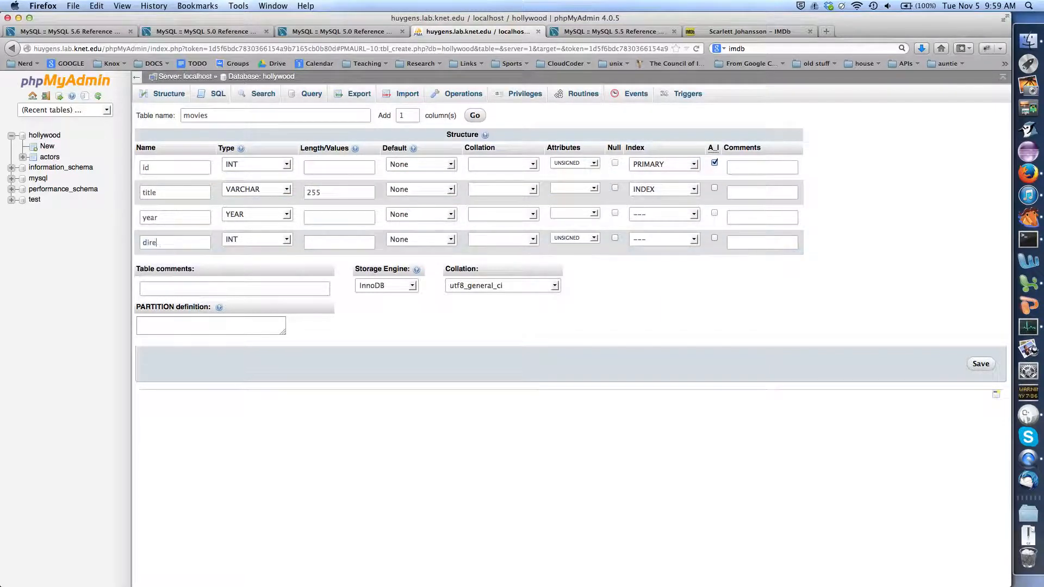
type("ctor_id")
left_click(265, 240)
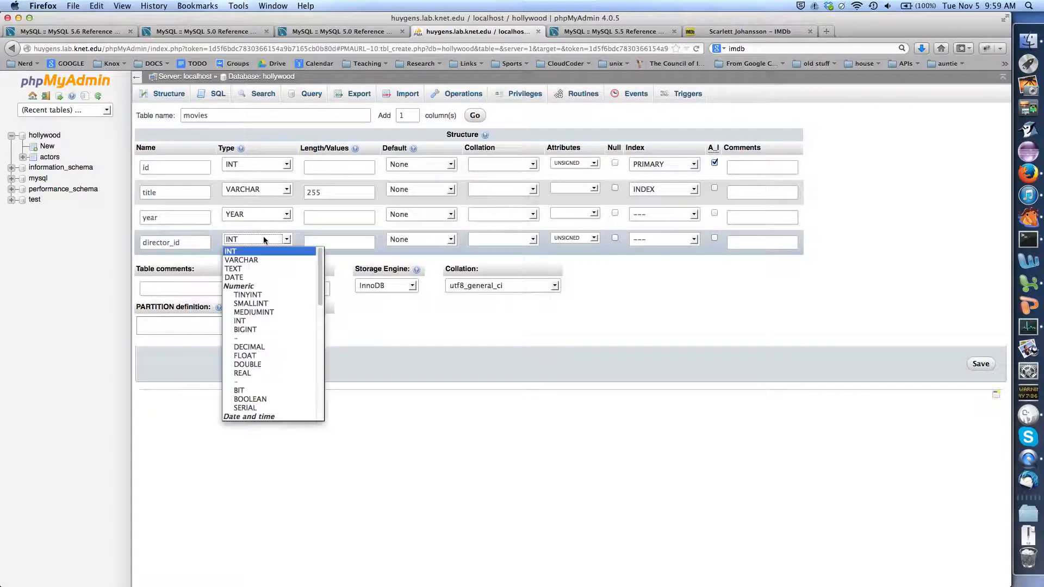
left_click(263, 311)
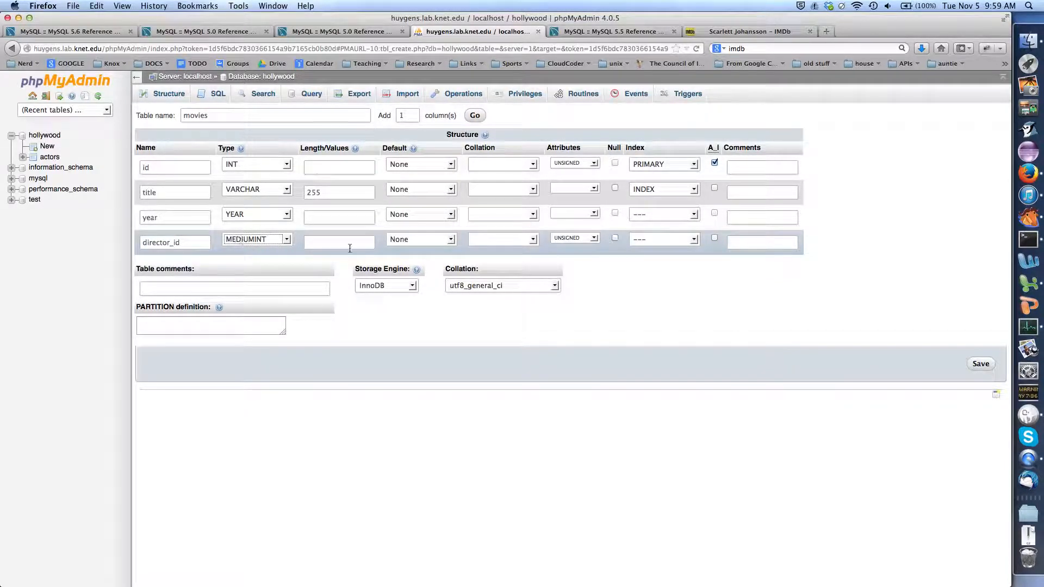
Give the director_id column a regular INDEX, keep its default at None, and save the movies table.
left_click(681, 242)
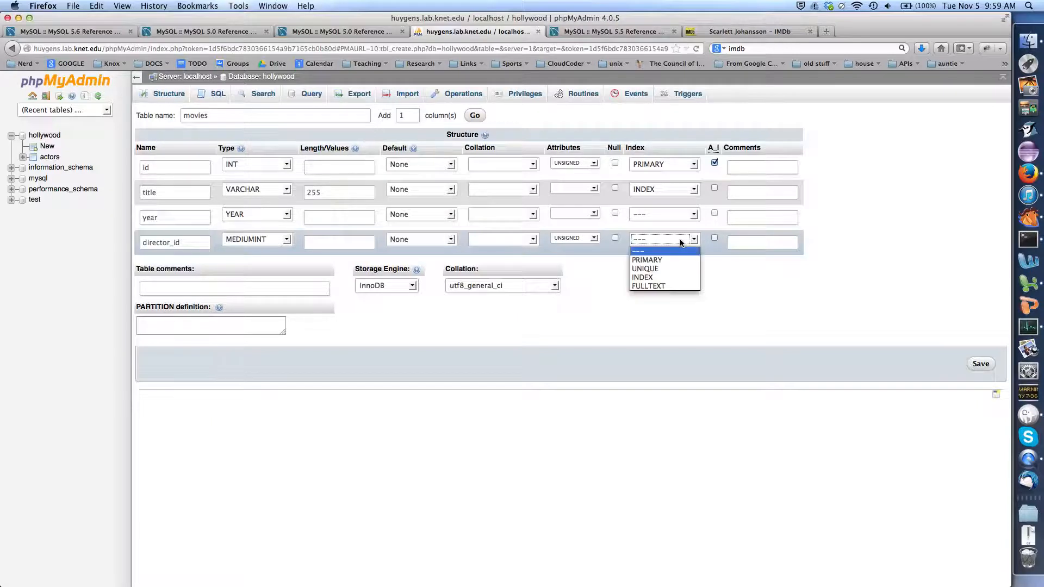
left_click(652, 278)
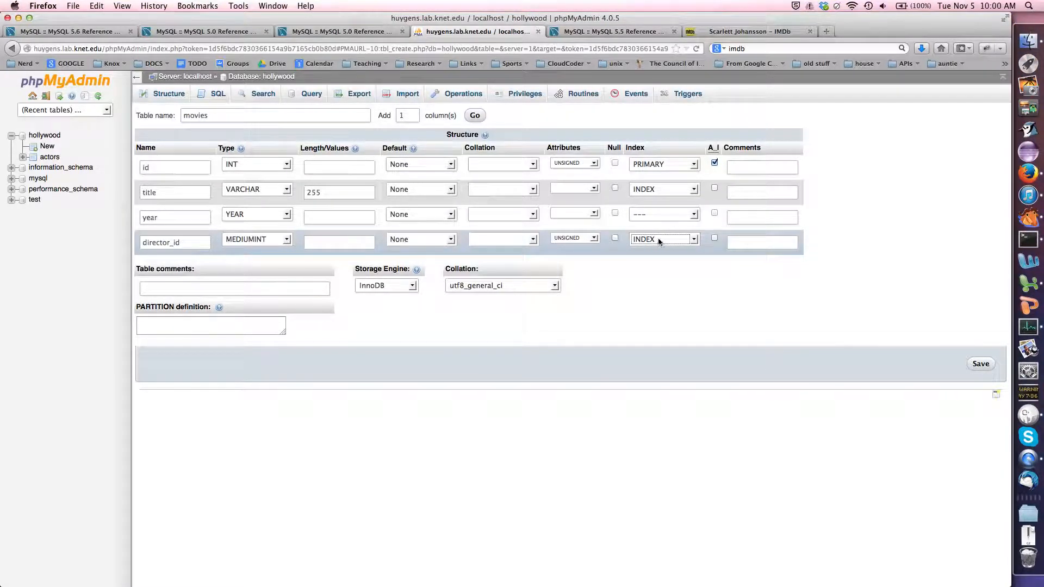
left_click(432, 240)
left_click(433, 241)
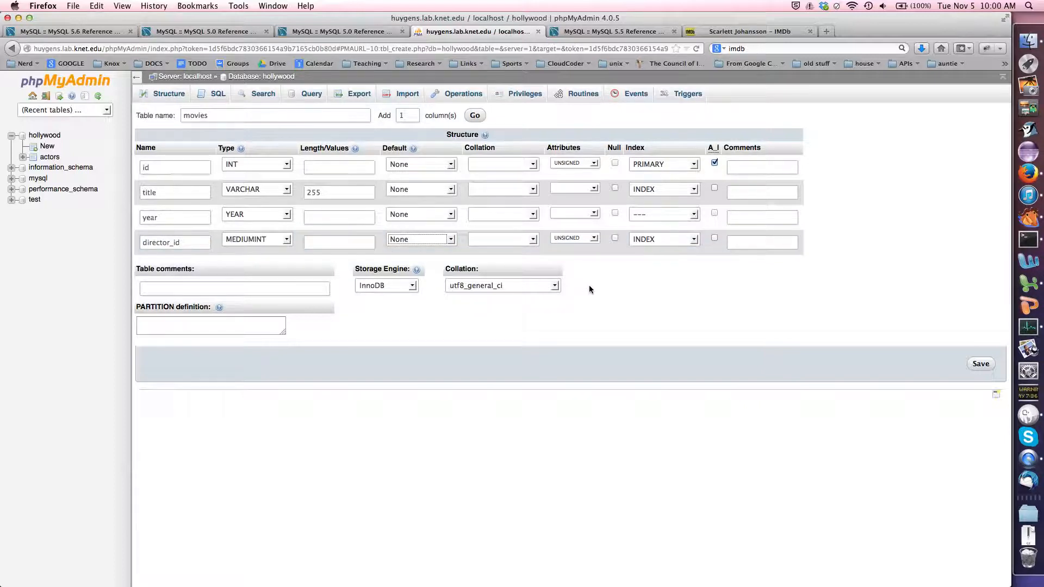
left_click(980, 364)
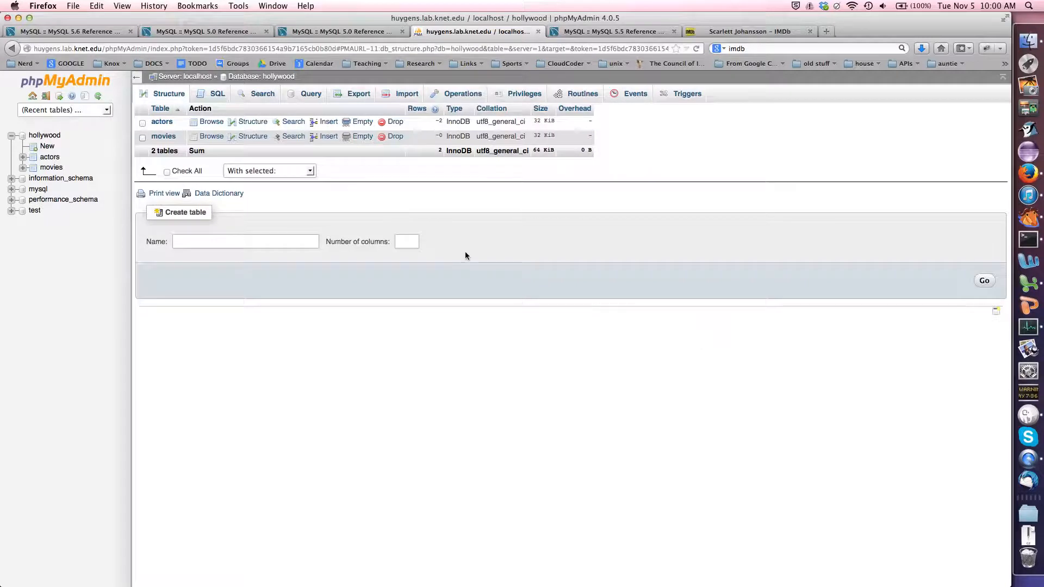
Start a new table named directors with 2 columns in the hollywood database.
left_click(209, 137)
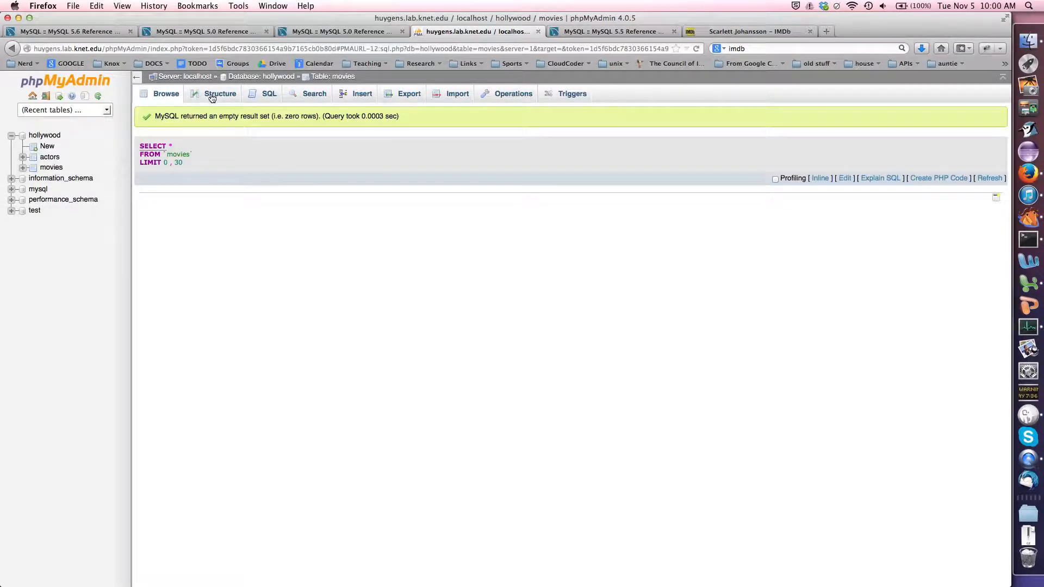
left_click(44, 135)
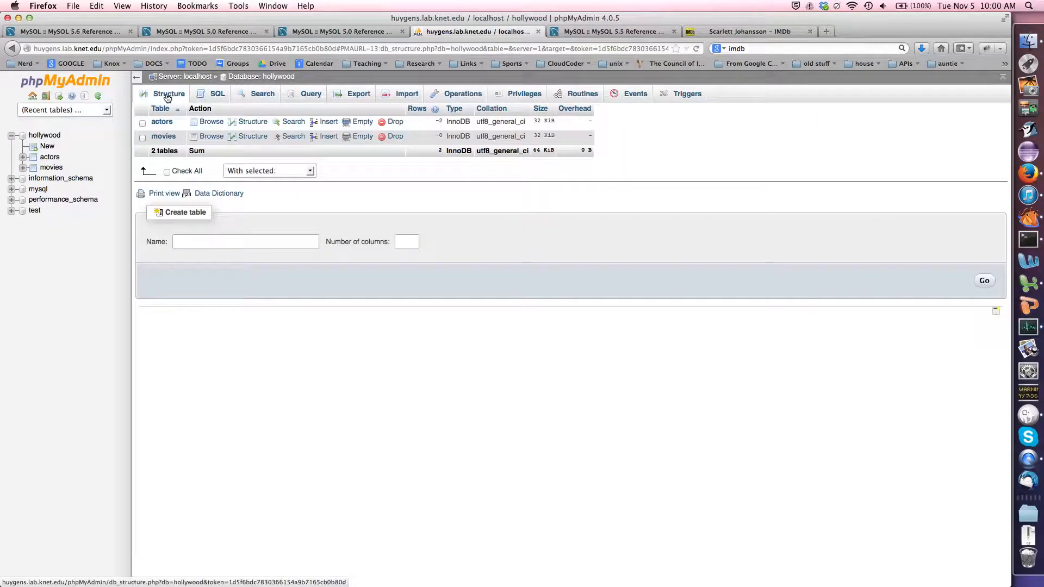
left_click(219, 240)
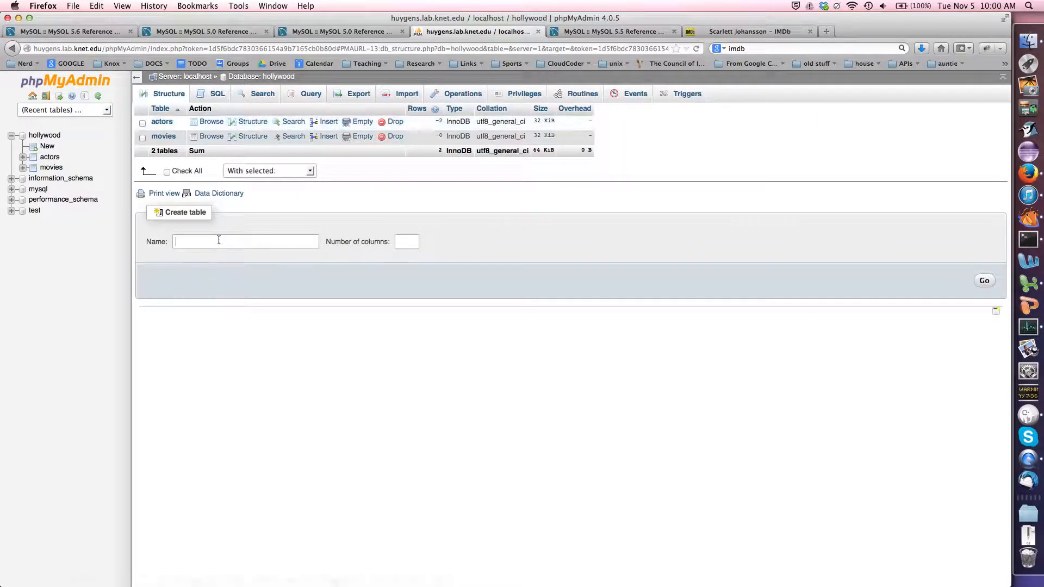
type("d")
type("2")
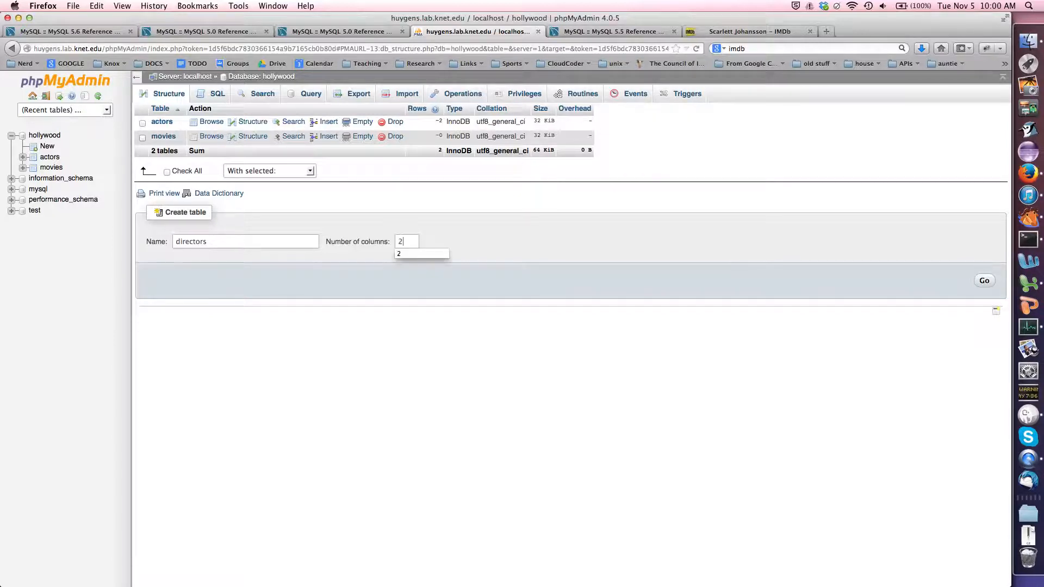
key("Return")
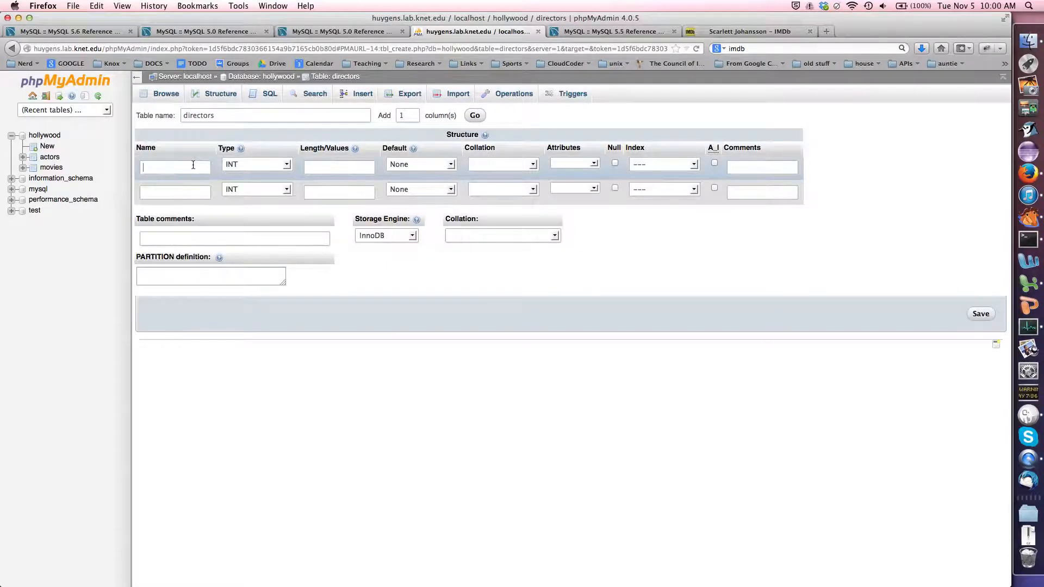
Define the first directors column as id with type MEDIUMINT, auto-increment, a PRIMARY index and the UNSIGNED attribute.
type("id")
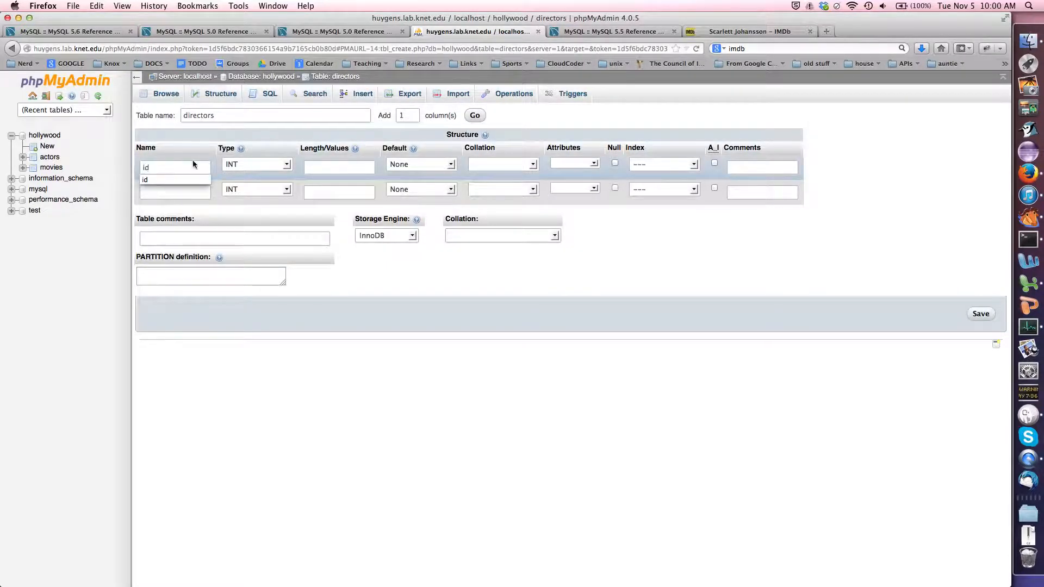
left_click(251, 164)
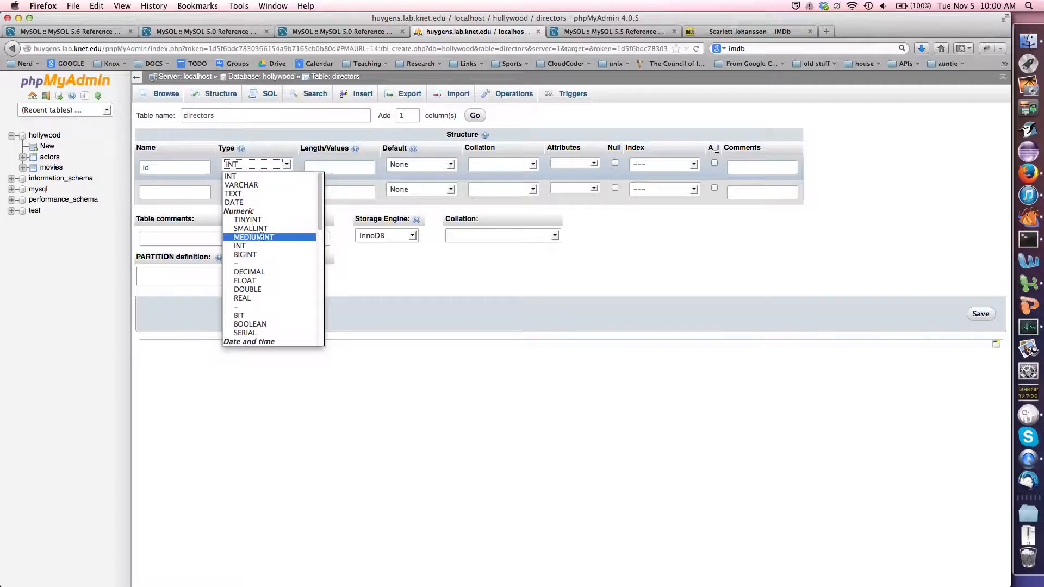
left_click(262, 237)
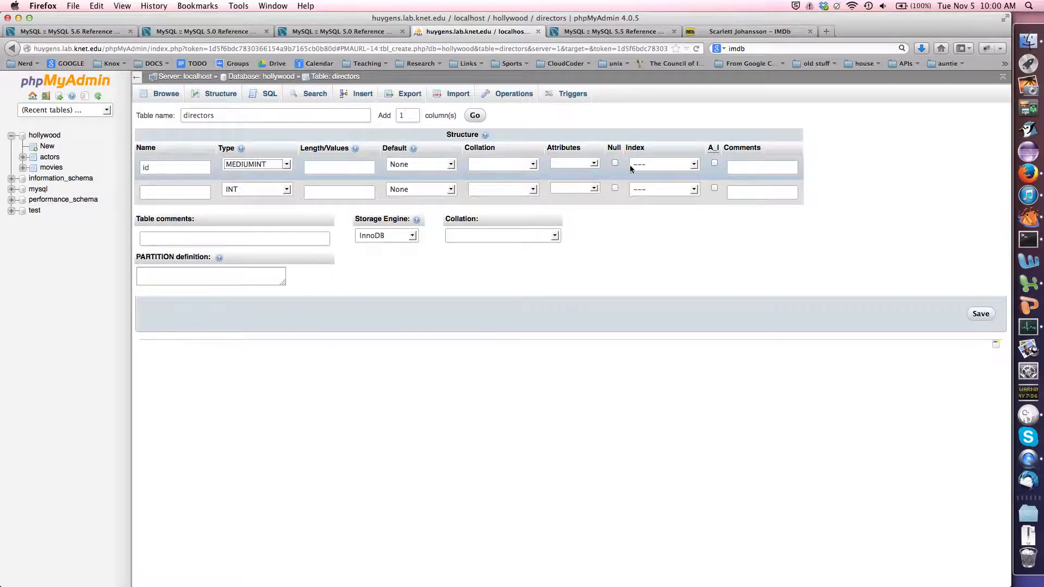
left_click(715, 162)
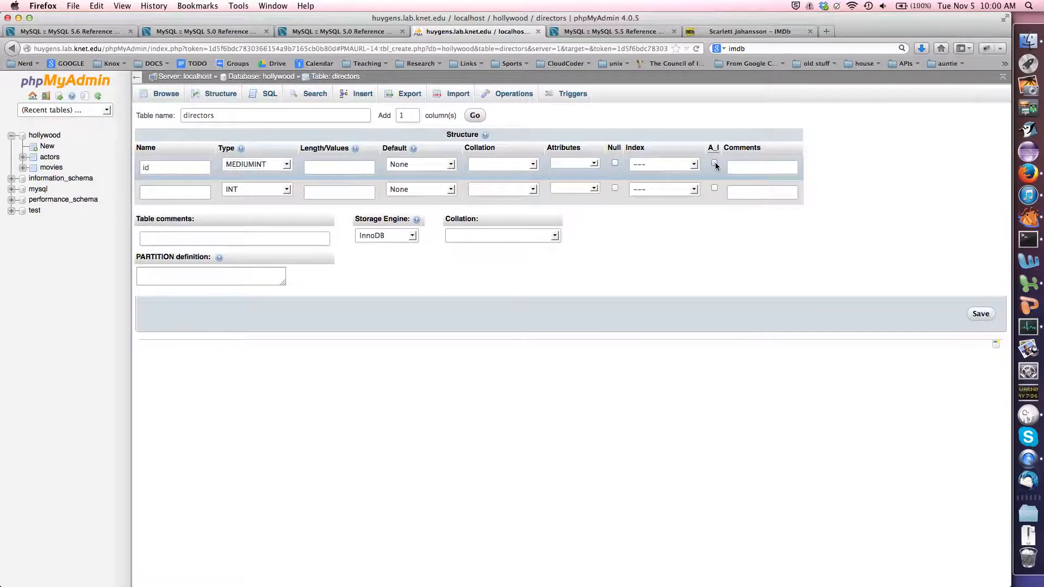
left_click(674, 166)
left_click(650, 185)
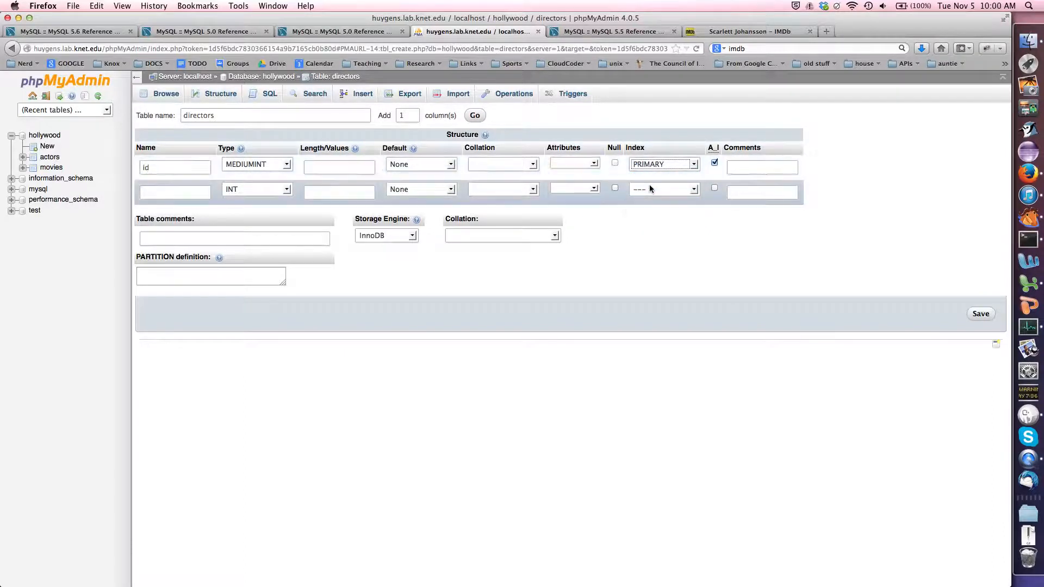
left_click(583, 166)
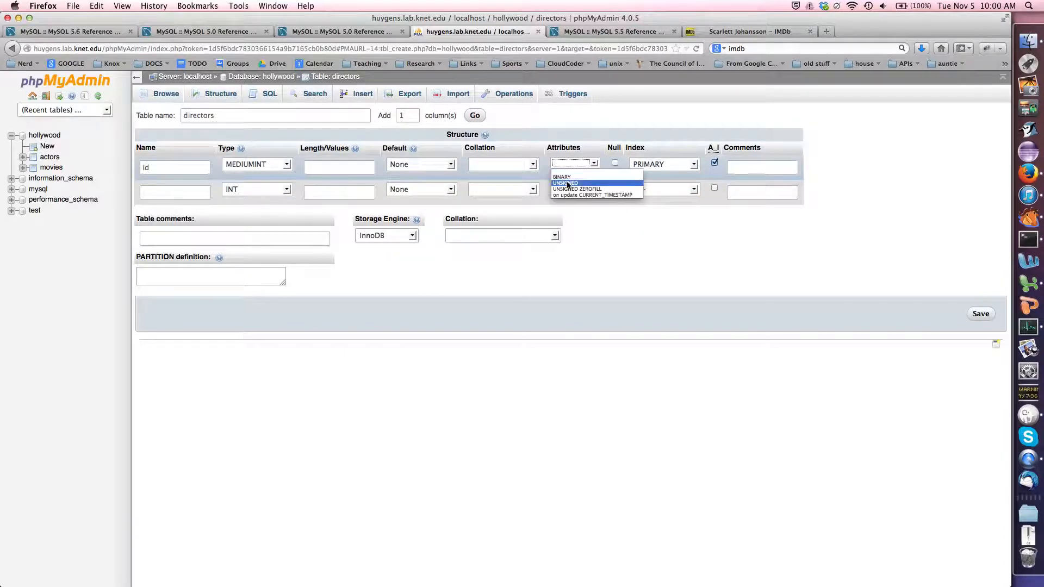
left_click(571, 183)
Set the collation of the whole directors table to utf8_general_ci, leaving the id column's own collation empty.
left_click(502, 165)
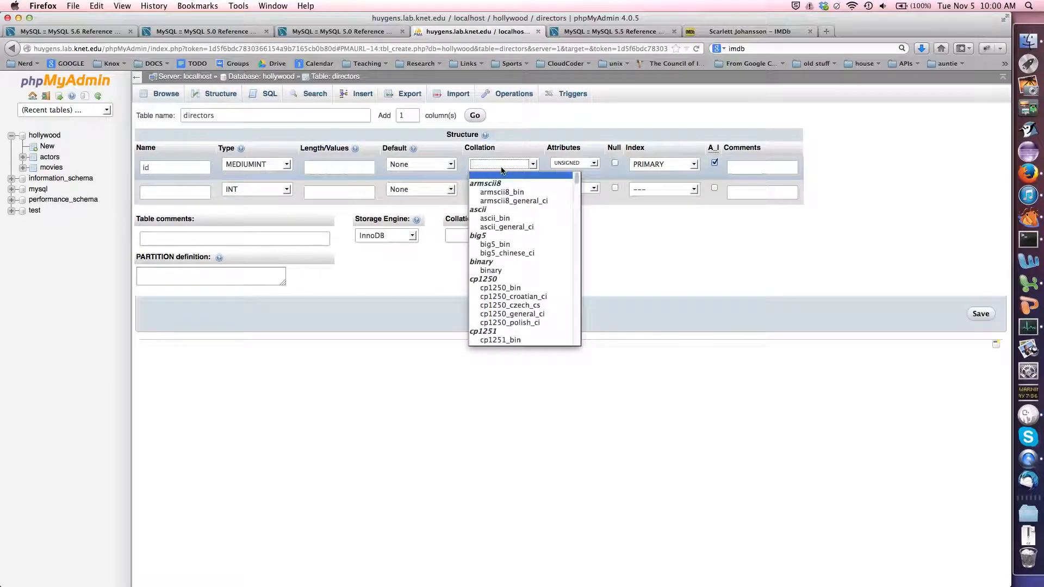
left_click(502, 171)
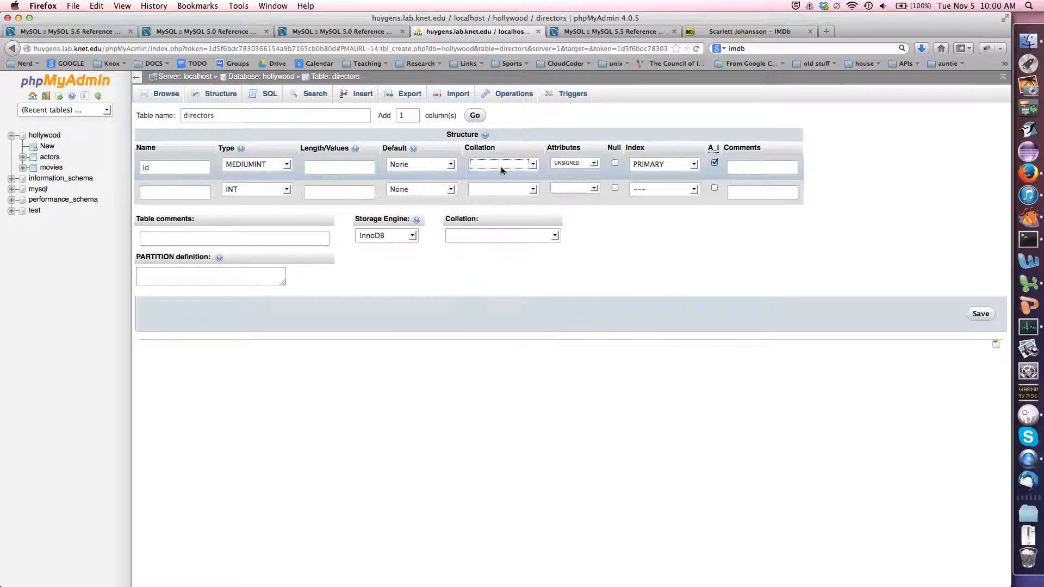
left_click(476, 237)
left_click_drag(557, 251, 560, 391)
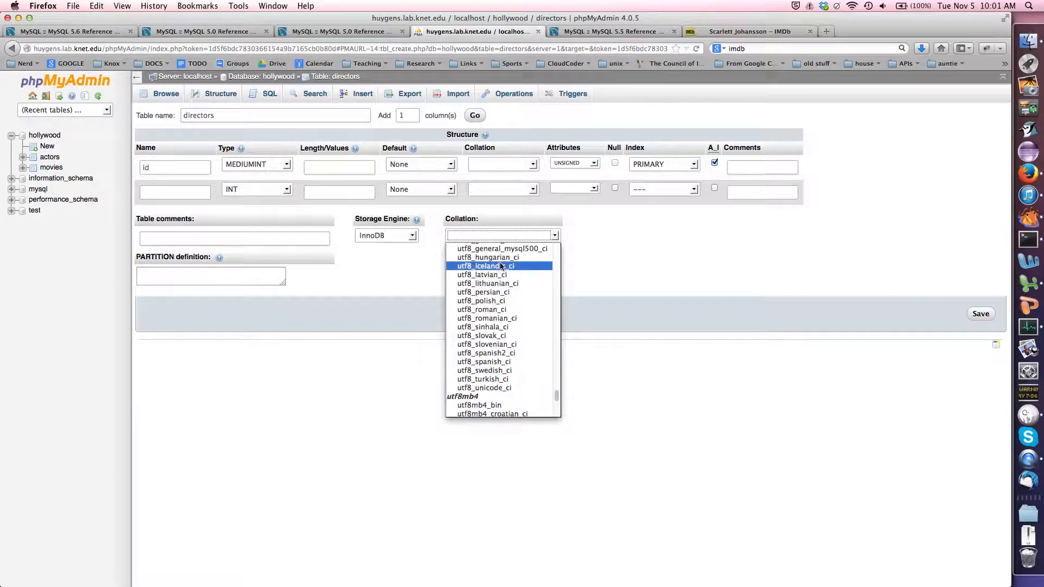
scroll(500, 263, "up", 1)
left_click(486, 245)
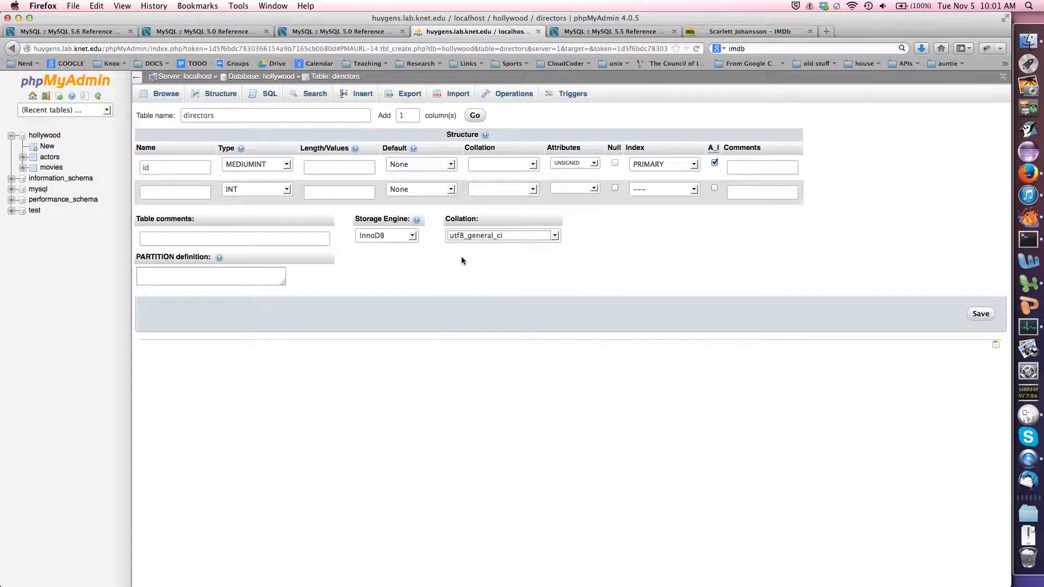
Define the second directors column as name with type VARCHAR and a length of 200.
left_click(190, 193)
type("name")
key("Tab")
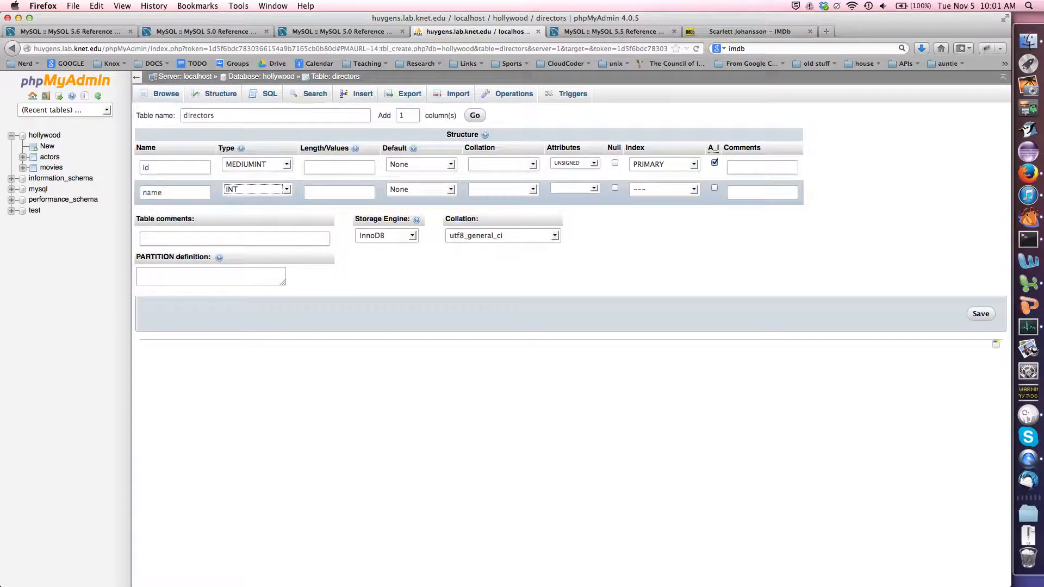
key("v")
key("Tab")
type("200")
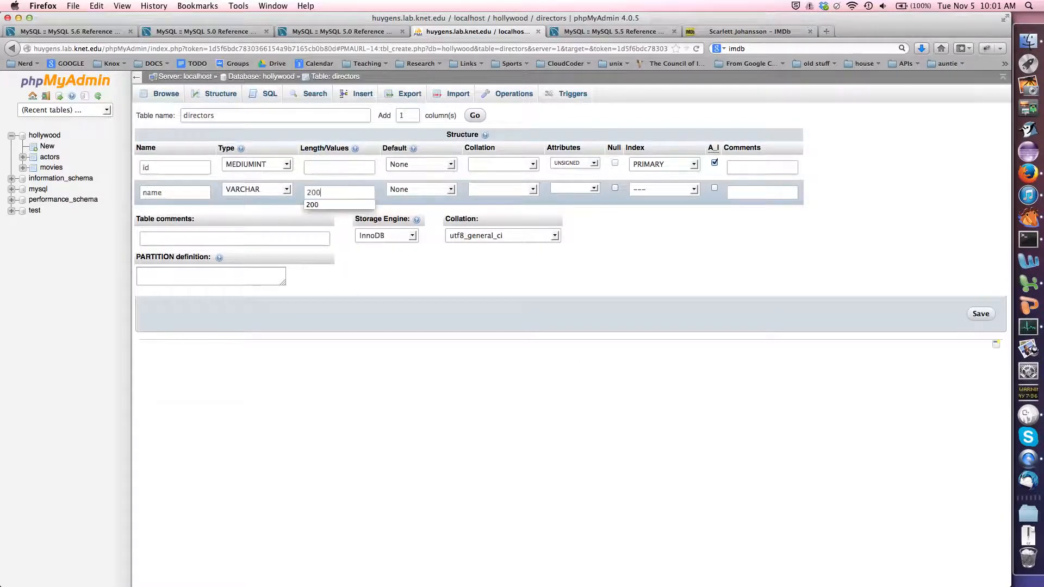
key("Tab")
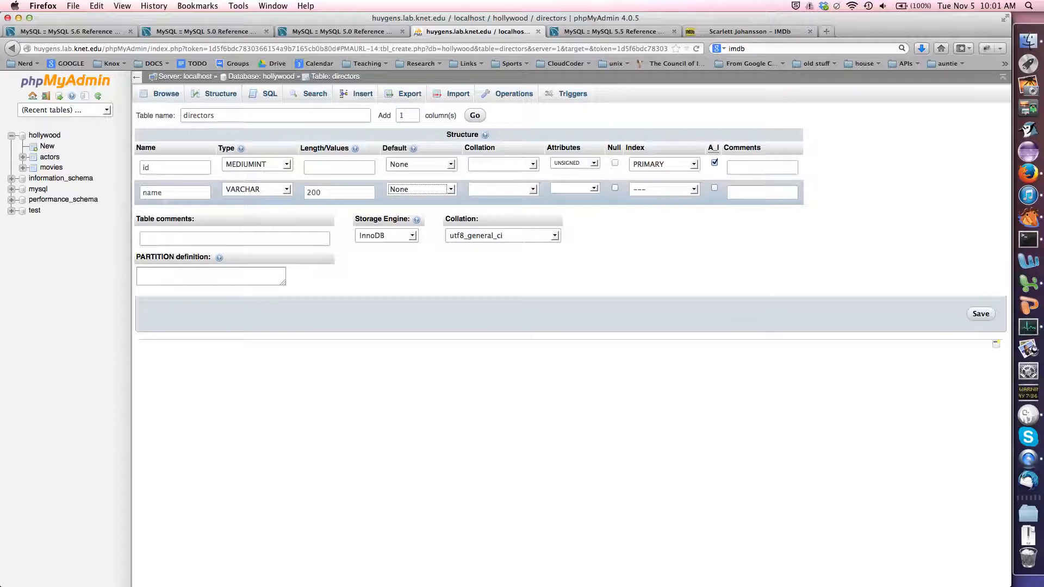
Give the name column a regular INDEX and save the directors table.
key("Tab")
key("Tab")
left_click(661, 191)
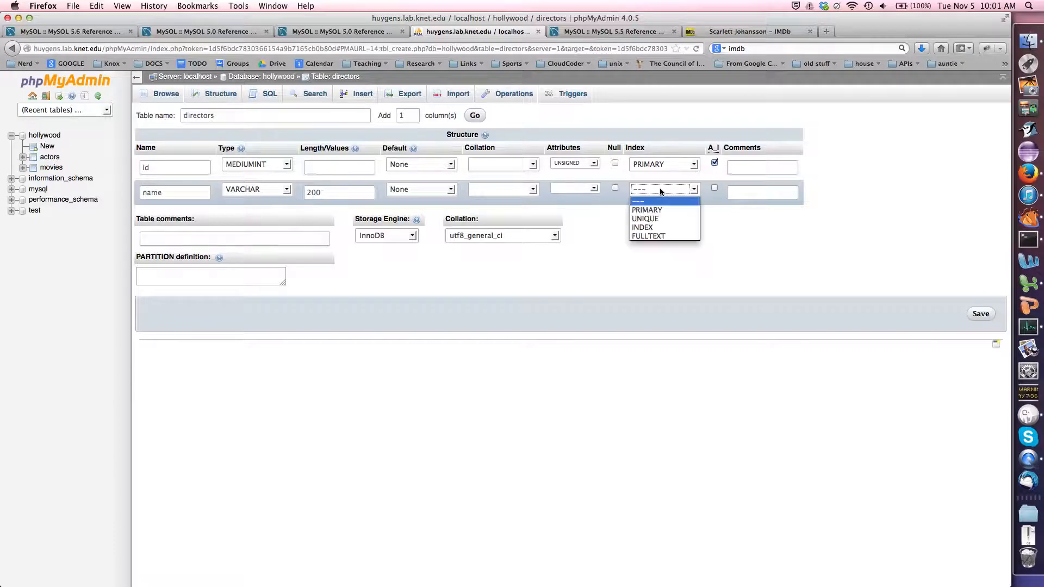
left_click(656, 227)
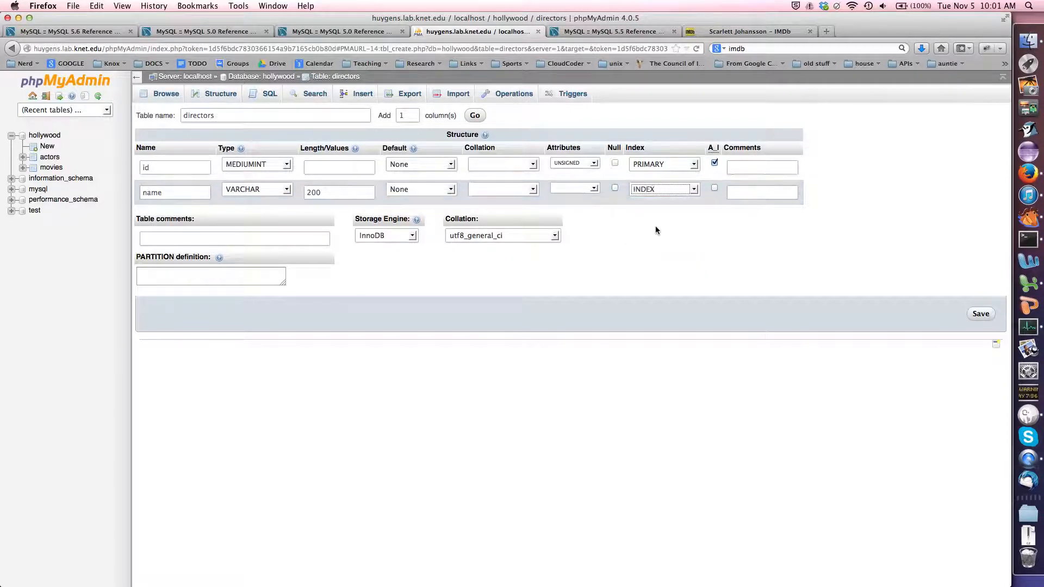
left_click(981, 314)
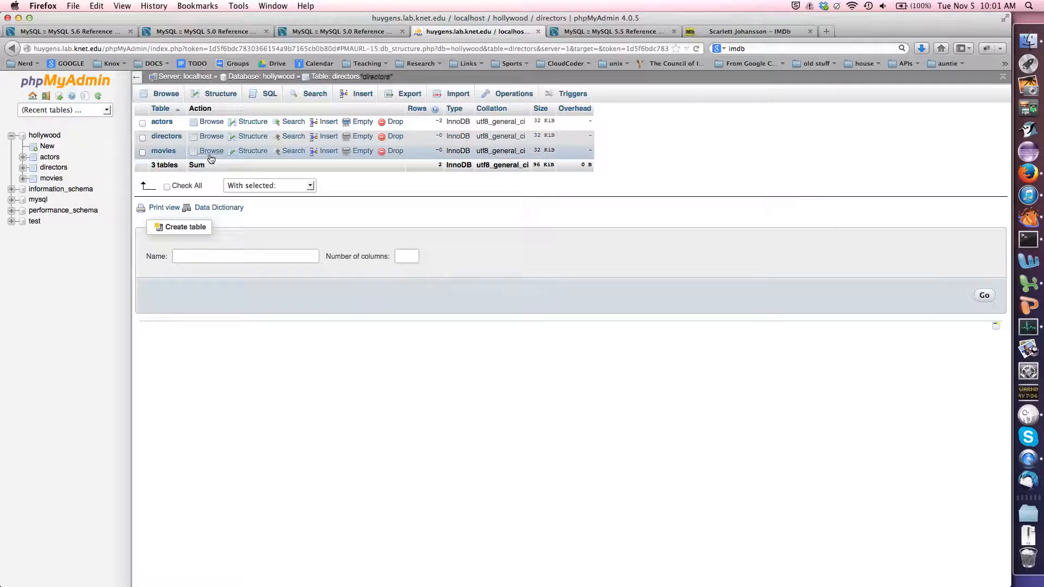
Start a new table named actors_in_movies with four columns in the hollywood database.
left_click(196, 259)
type("a")
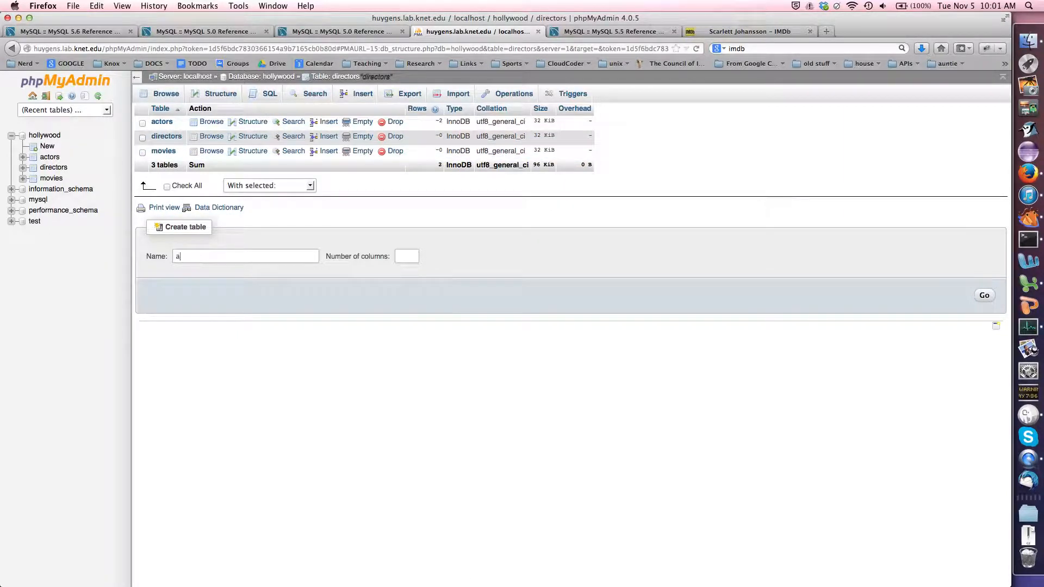
type("ctors_in_movies")
key("Tab")
key("Return")
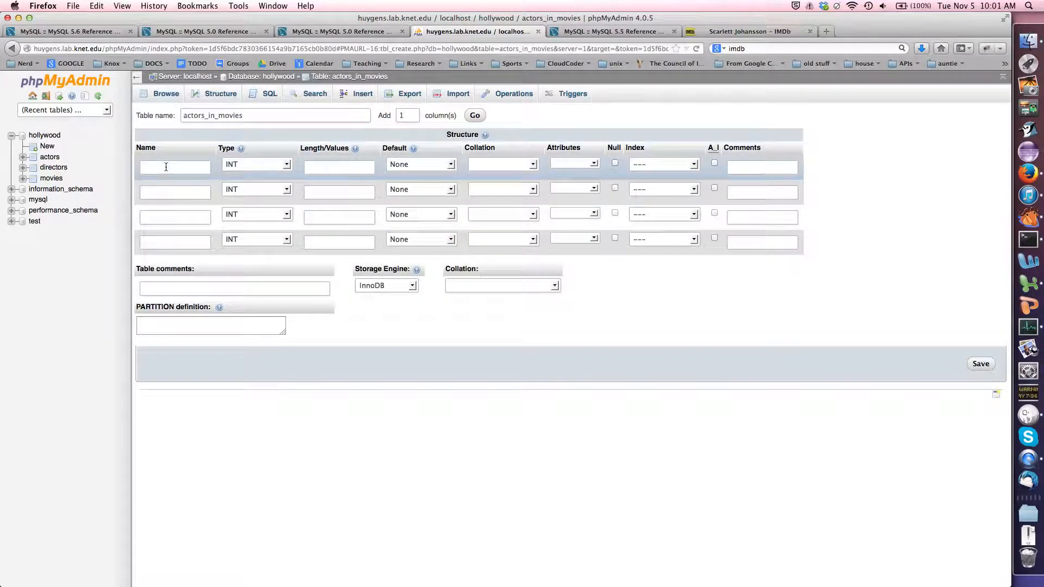
Define the first actors_in_movies column as id with type INT and a PRIMARY index.
left_click(166, 167)
type("id")
left_click(240, 165)
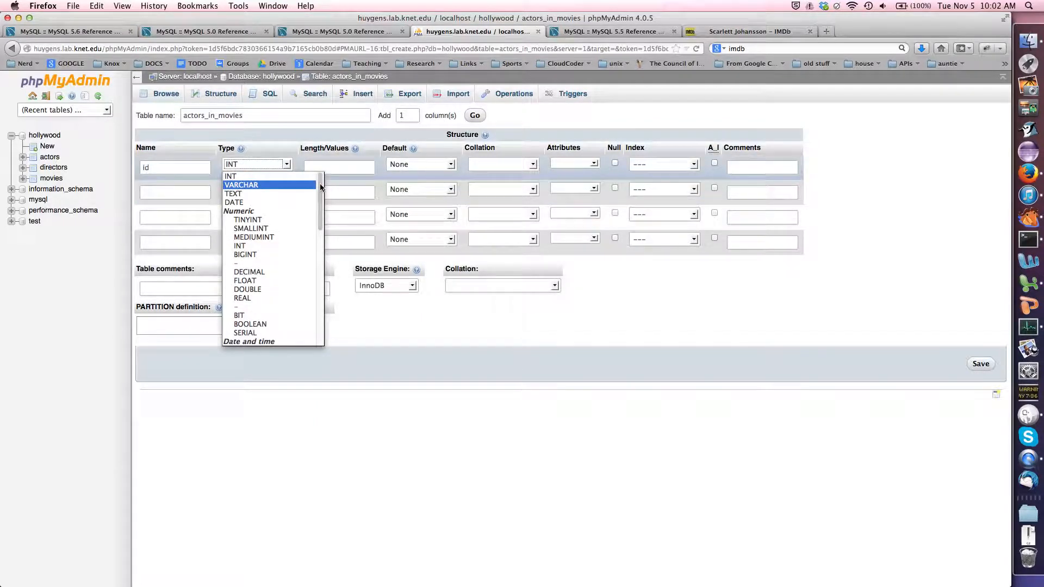
left_click(282, 247)
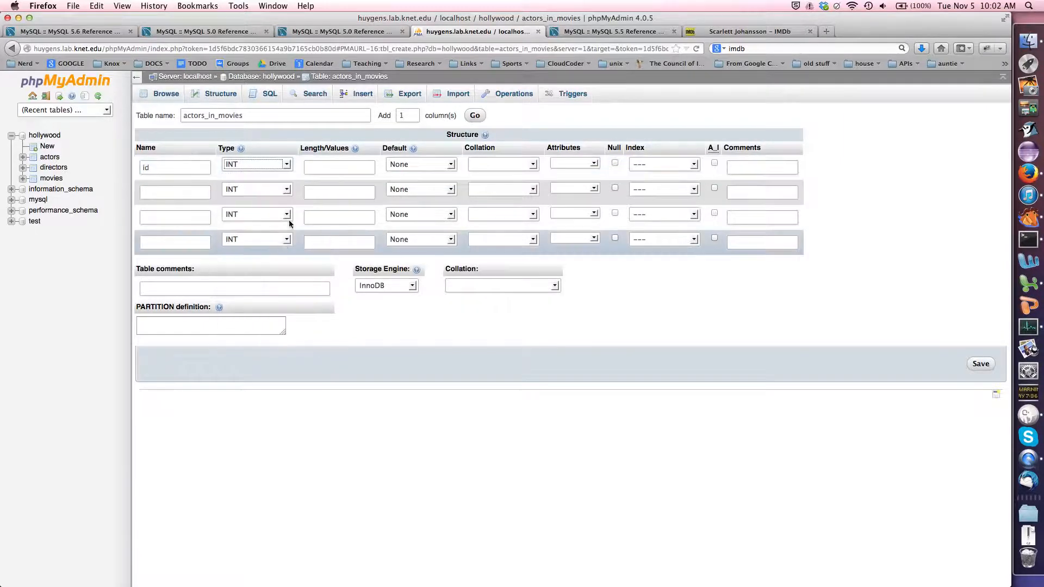
left_click(640, 165)
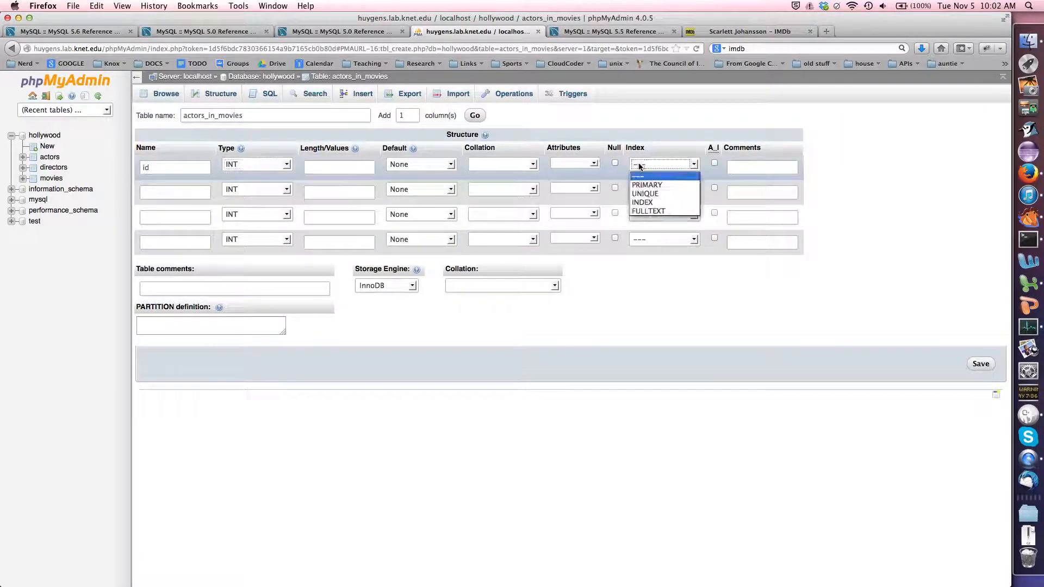
left_click(646, 185)
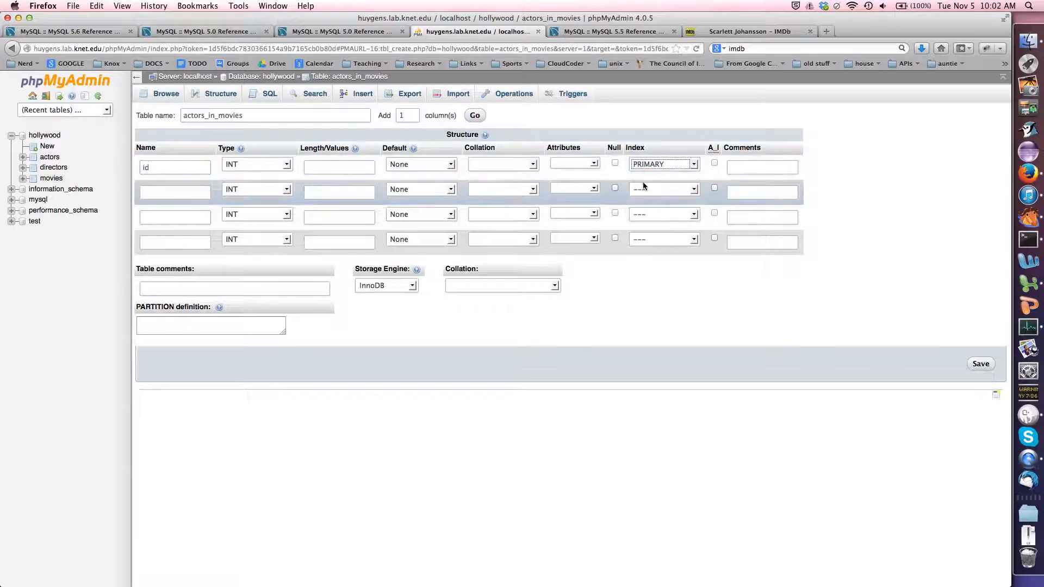
Set the id column's attribute to UNSIGNED and enable auto-increment for it.
left_click(579, 164)
left_click(566, 177)
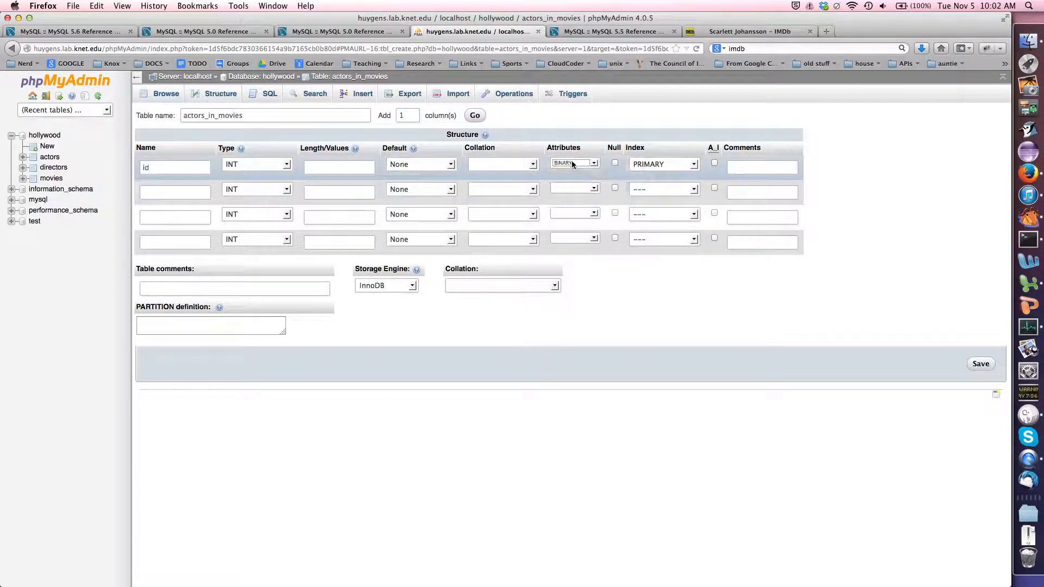
left_click(575, 164)
left_click(572, 183)
left_click(715, 162)
Set the collation of the whole actors_in_movies table to utf8_general_ci.
left_click(478, 285)
left_click_drag(557, 303, 557, 439)
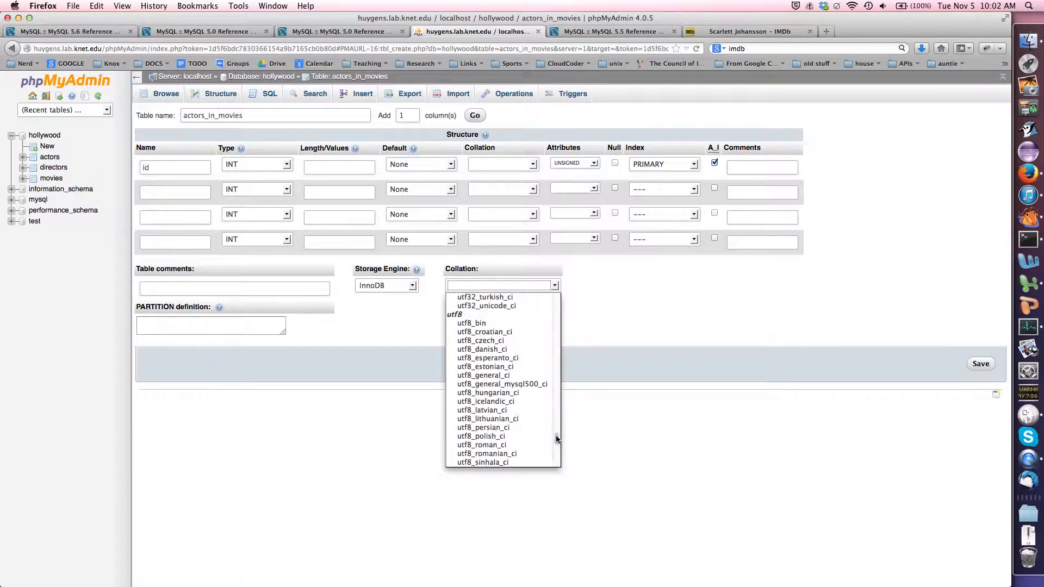
left_click(500, 376)
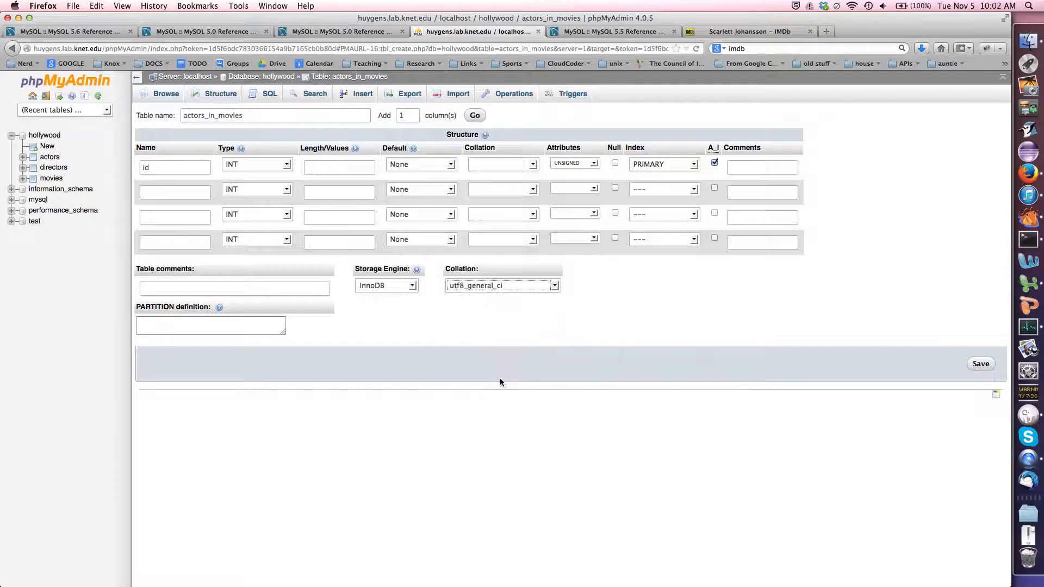
Define the second and third columns as actor_id and movie_id, both with type MEDIUMINT.
left_click(165, 192)
type("actor_id")
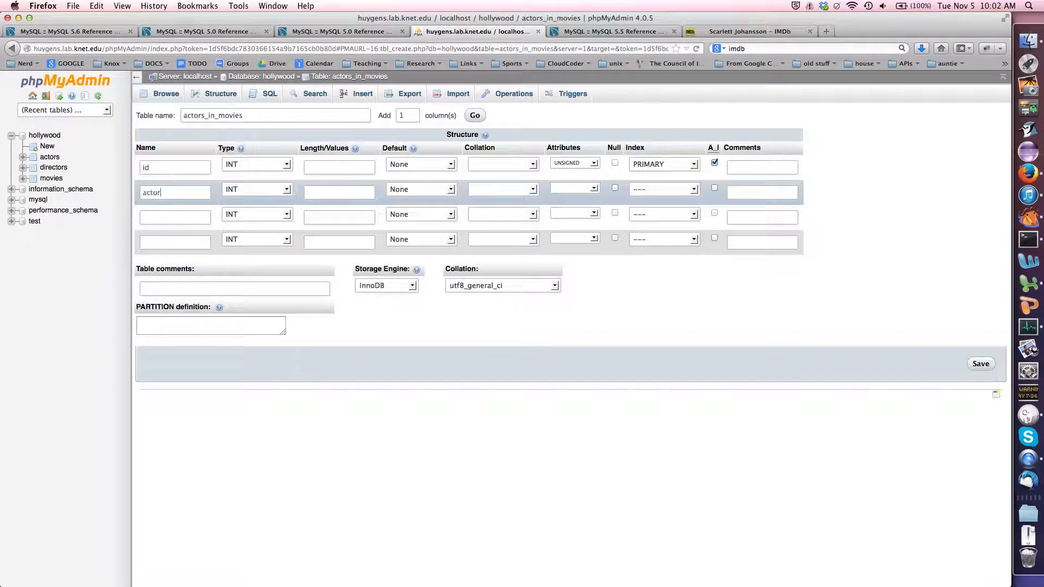
left_click(171, 218)
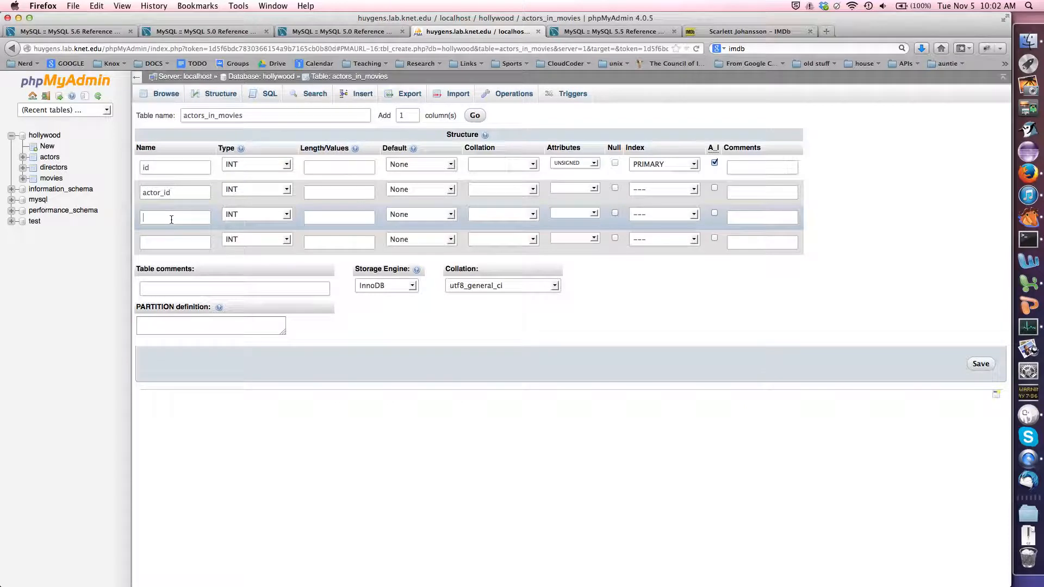
type("movie_id")
left_click(243, 193)
key("Up")
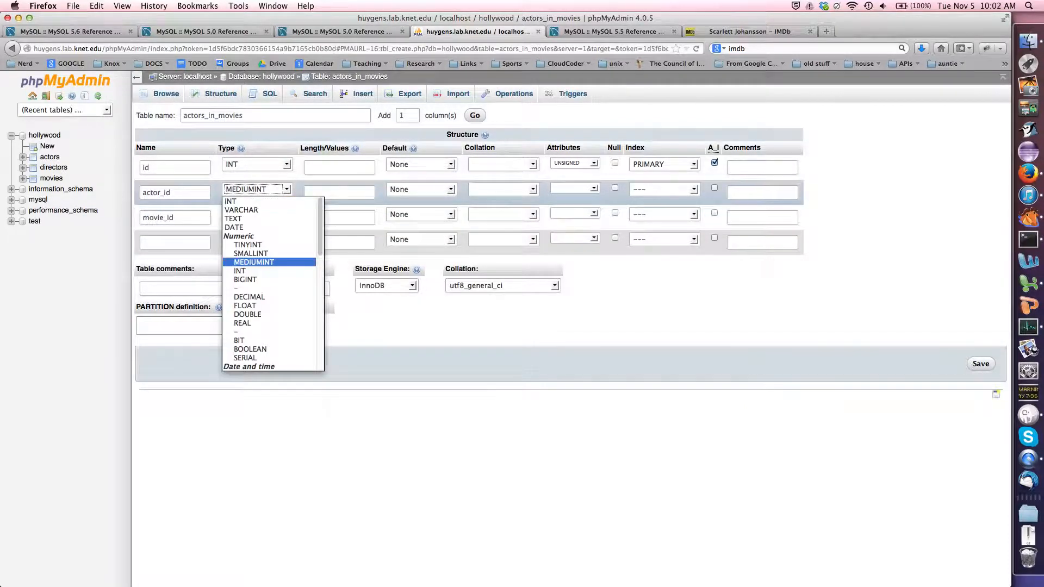
key("Return")
left_click(247, 216)
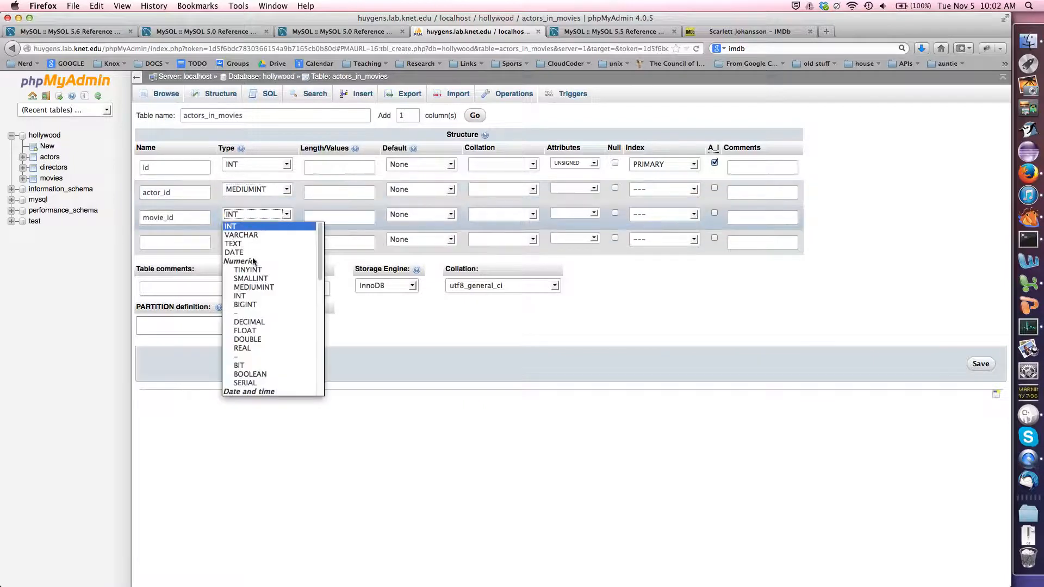
left_click(255, 289)
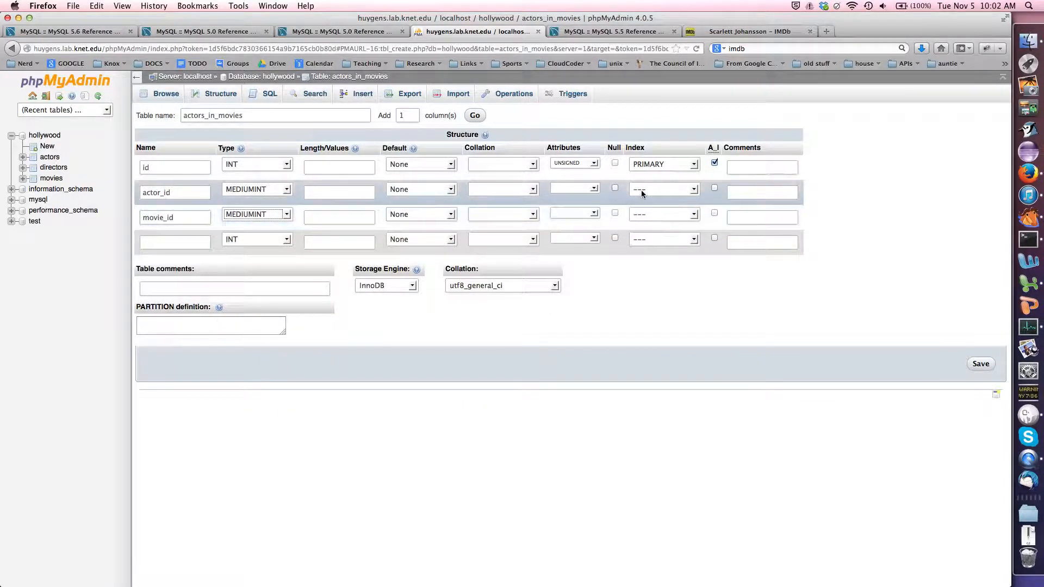
Make the actor_id and movie_id columns UNSIGNED, leaving the actor_id column without an index.
left_click(582, 189)
left_click(580, 208)
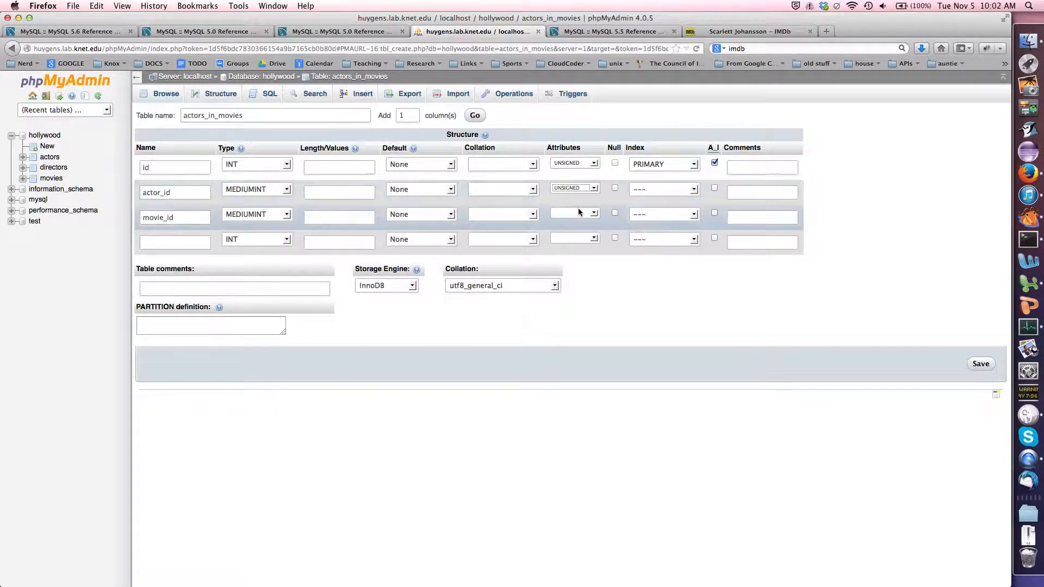
left_click(578, 211)
left_click(577, 233)
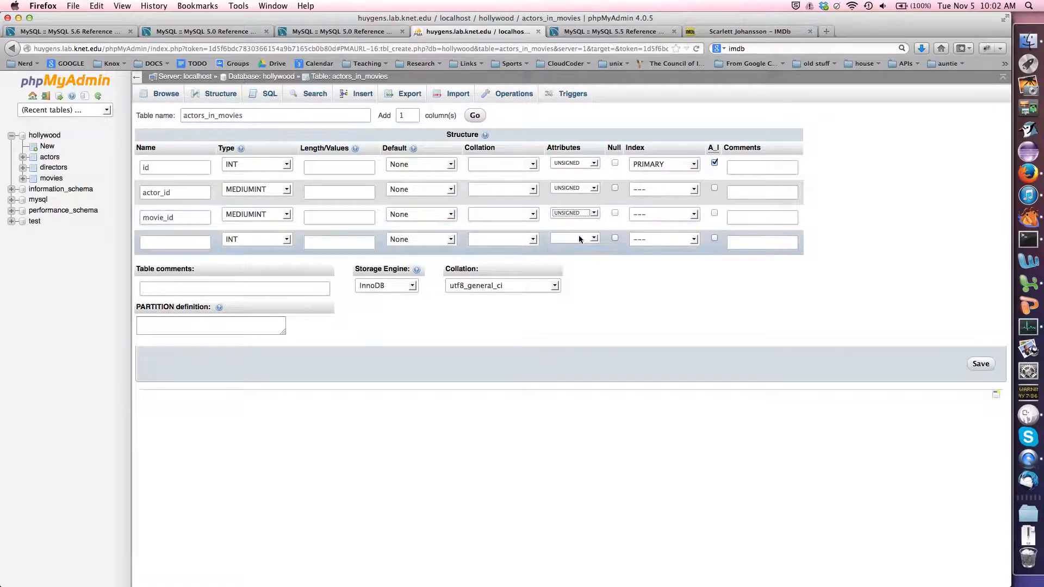
left_click(654, 188)
left_click(653, 189)
Define the fourth column as name_of_role with type VARCHAR.
left_click(184, 243)
type("name_of_role")
key("BackSpace")
type("le")
left_click(252, 240)
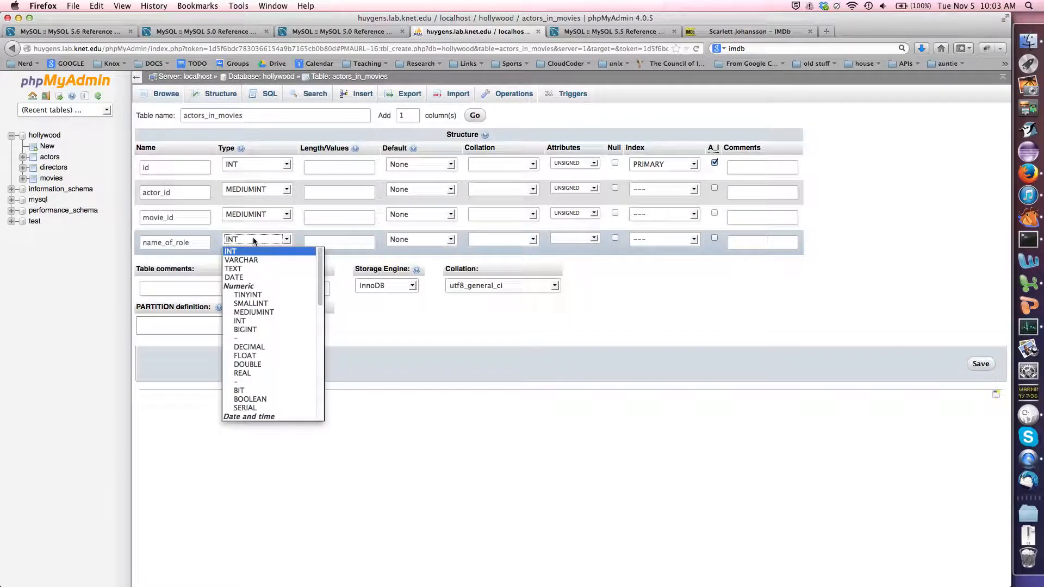
key("Down")
key("Tab")
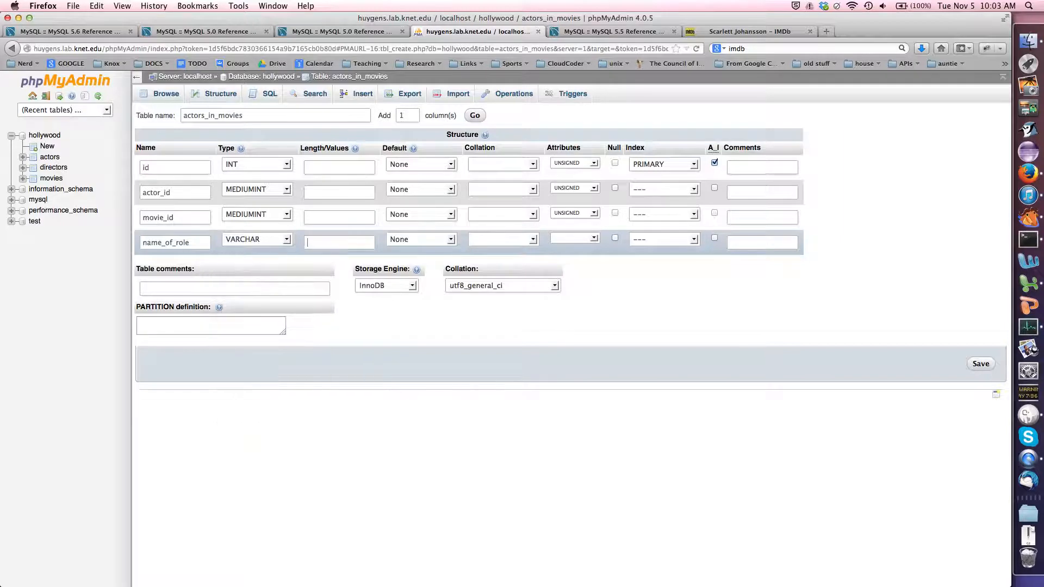
Set the name_of_role column's length to 159, keep its default as None, and save the actors_in_movies table.
type("200")
key("BackSpace")
key("BackSpace")
type("55")
key("BackSpace")
key("BackSpace")
type("00")
key("BackSpace")
key("BackSpace")
key("BackSpace")
type("159")
left_click(413, 239)
left_click(414, 238)
left_click(981, 364)
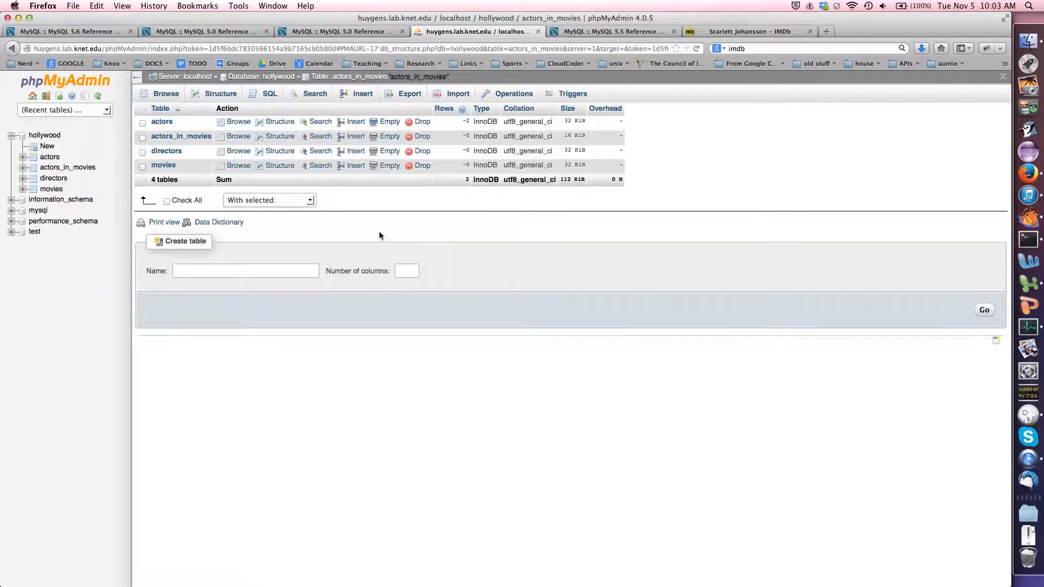
Open the structure of the actors_in_movies table and expand its list of indexes.
left_click(172, 139)
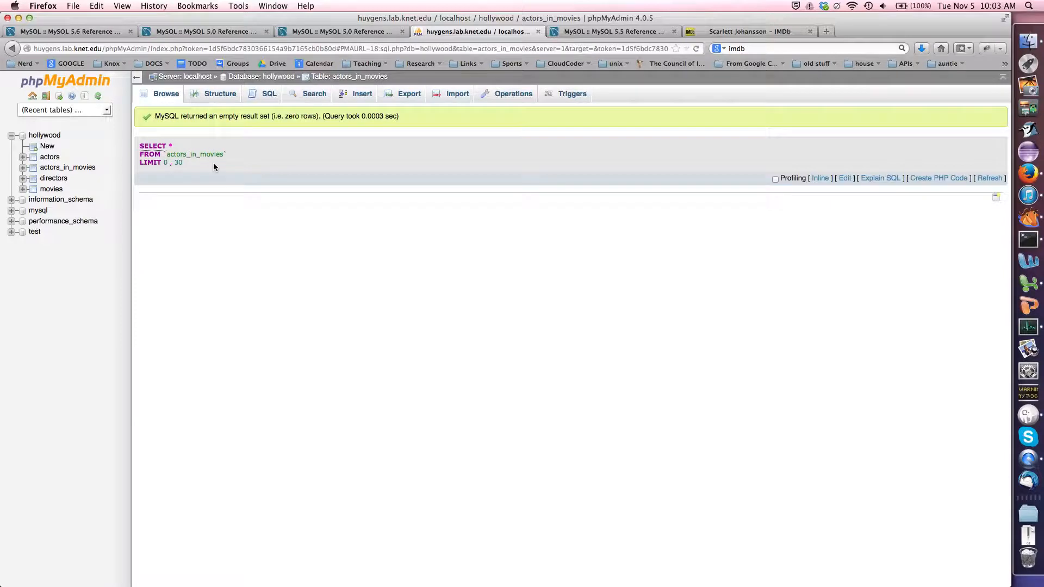
left_click(208, 95)
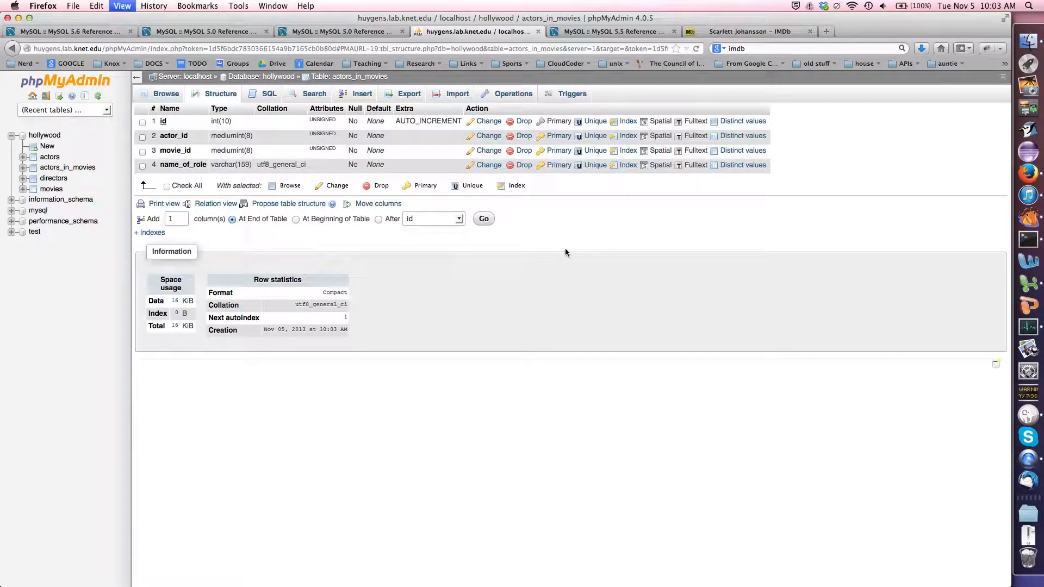
key("super+equal")
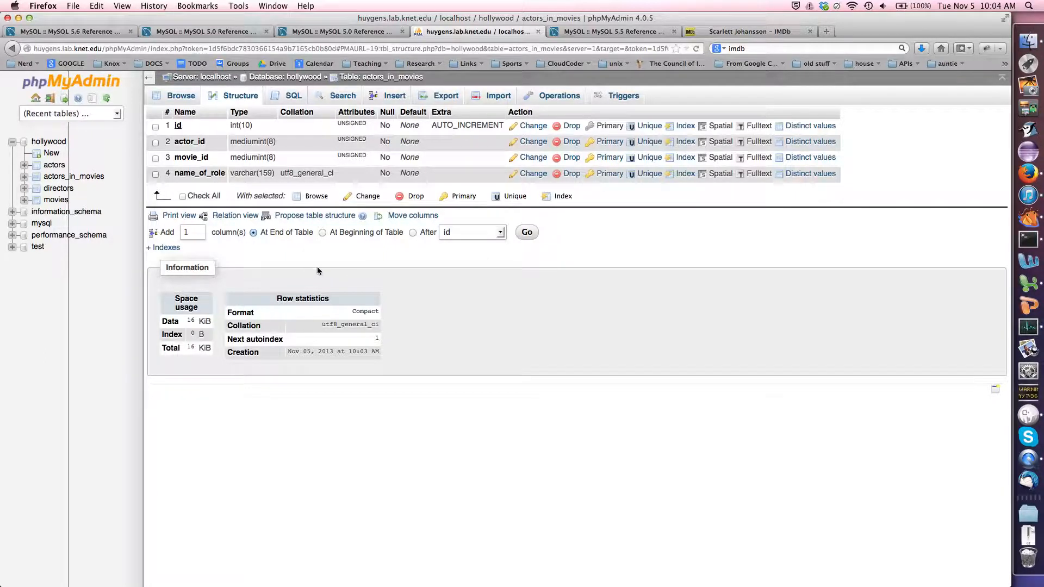
left_click(162, 249)
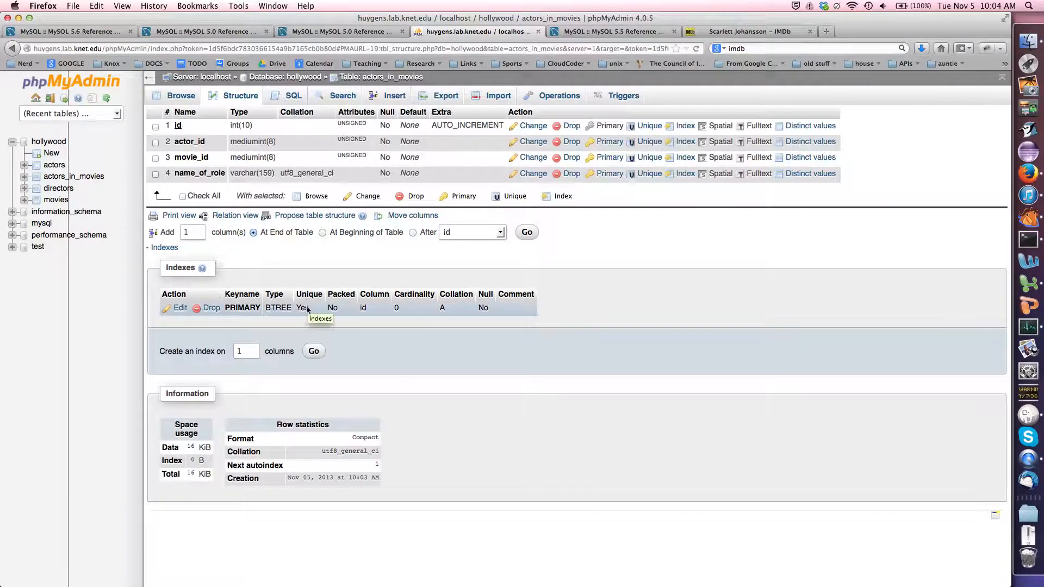
Create a two-column UNIQUE index on actor_id and movie_id, leaving the index name empty.
double_click(240, 350)
type("2")
left_click(314, 352)
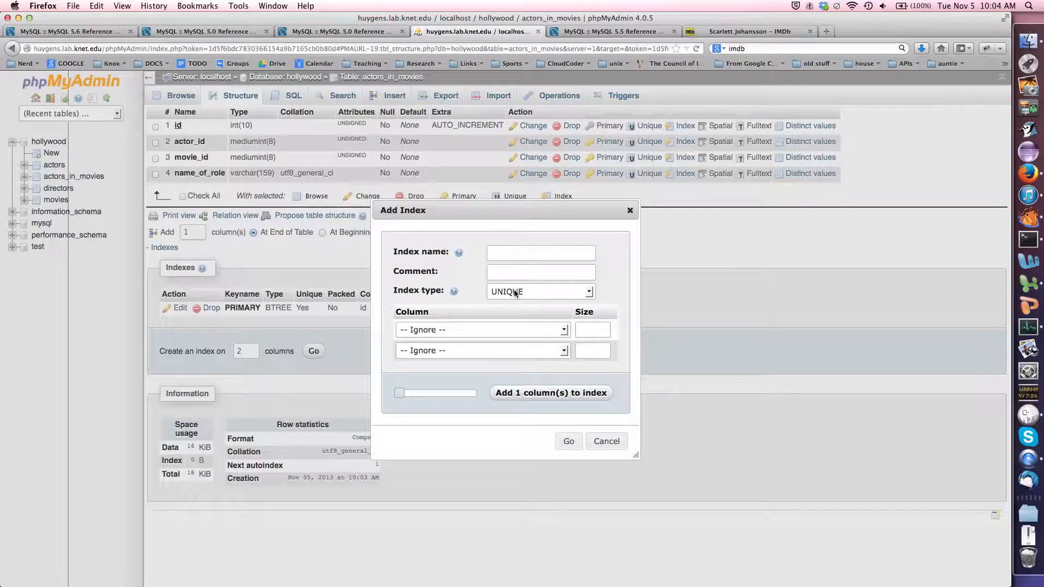
left_click(491, 329)
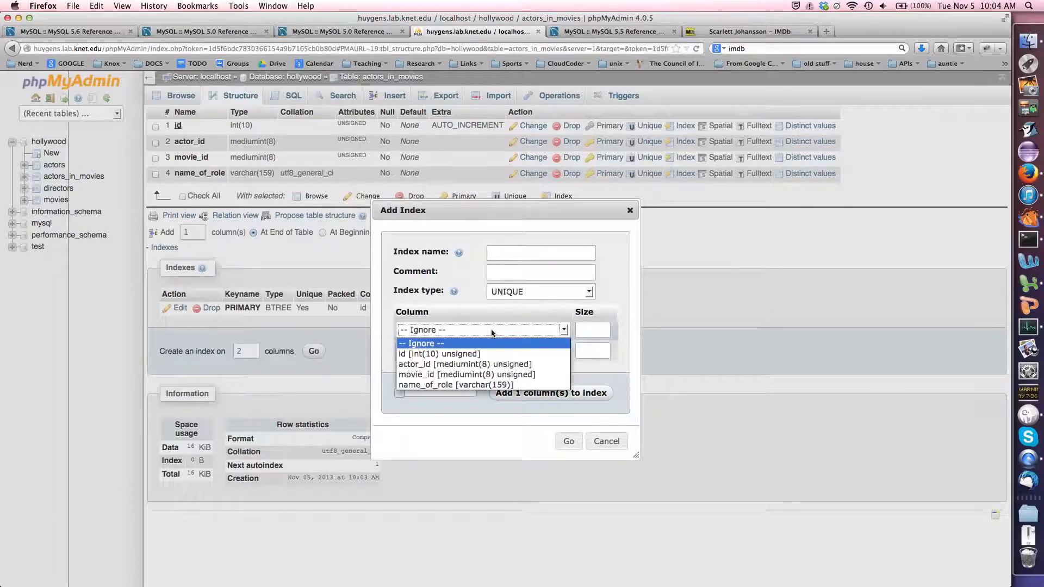
left_click(466, 364)
left_click(459, 351)
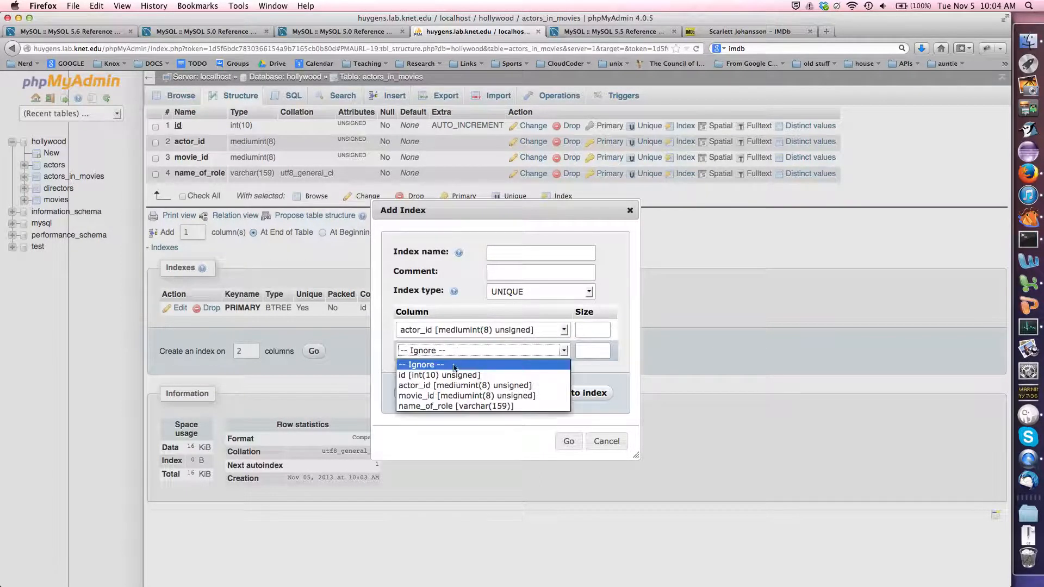
left_click(444, 396)
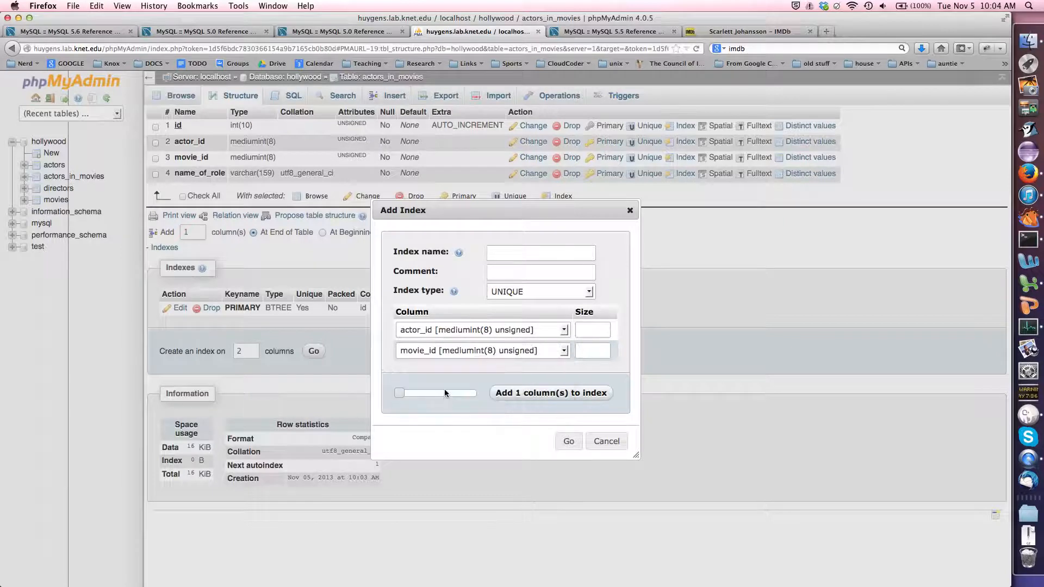
key("Tab")
mouse_move(459, 253)
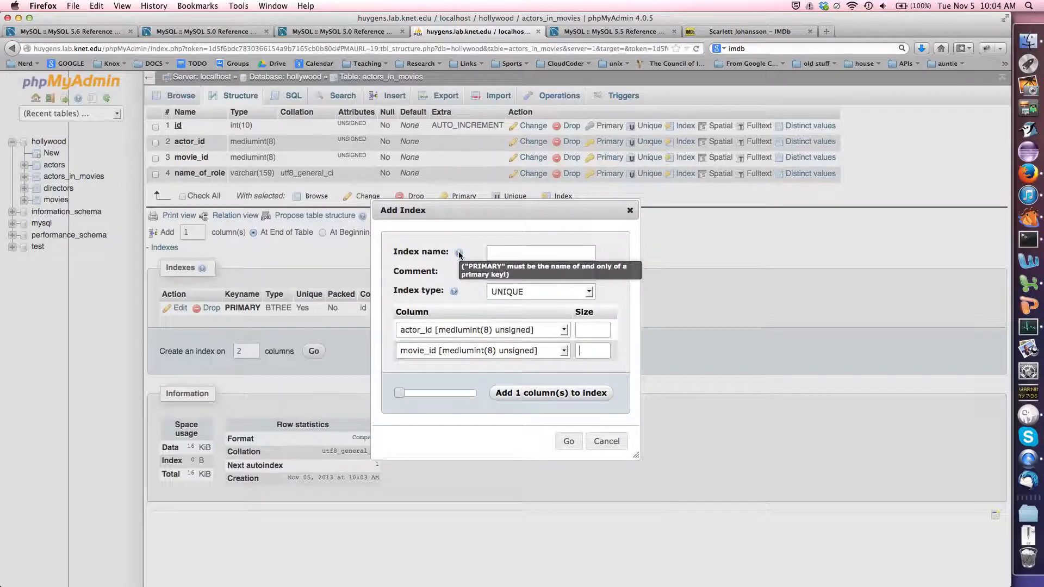
left_click(515, 255)
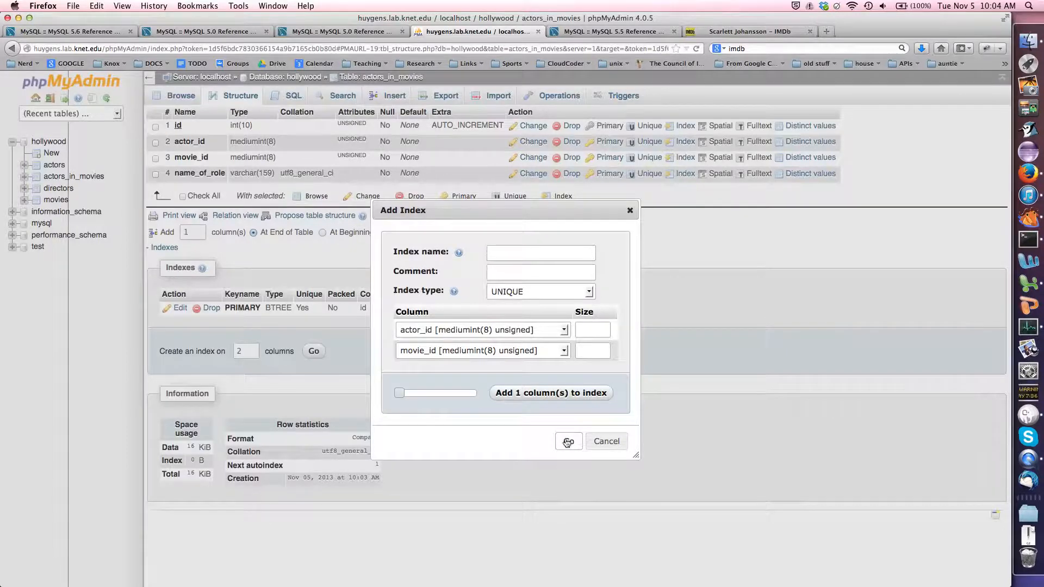
left_click(566, 439)
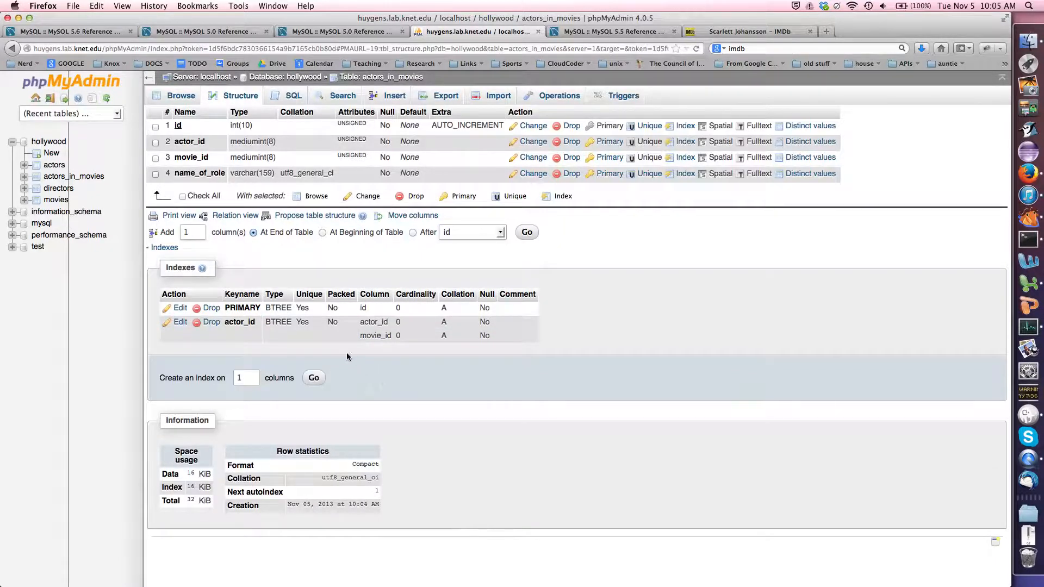
Open the combined actor_id and movie_id index for editing, review the index types, and save it as UNIQUE.
left_click(180, 324)
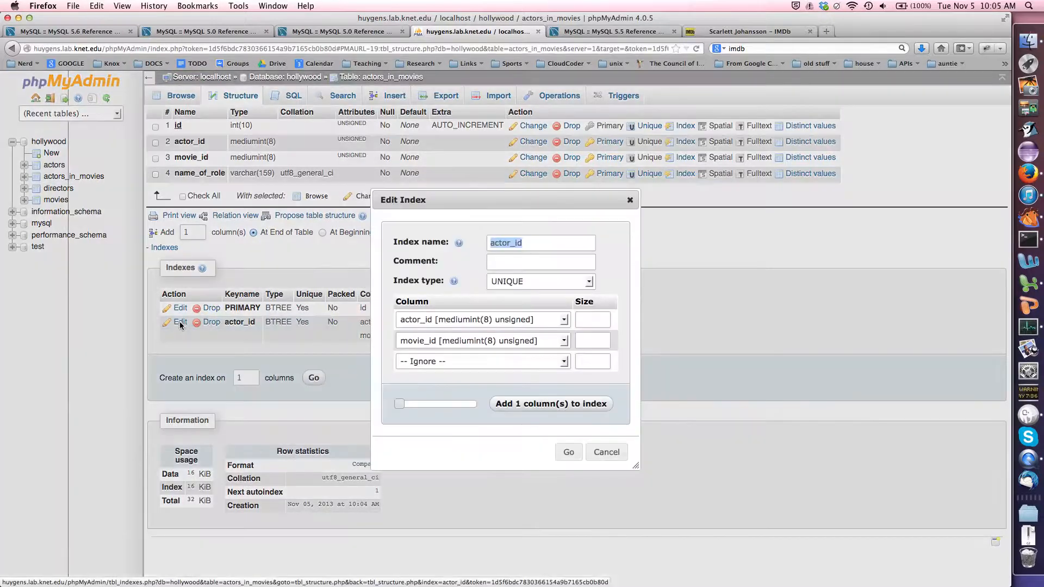
left_click(525, 284)
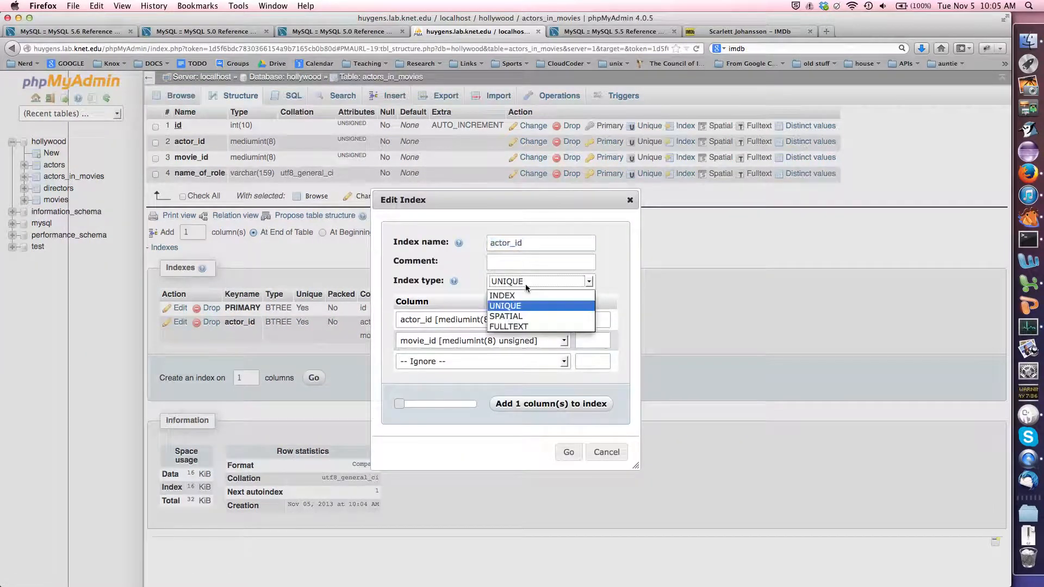
left_click(526, 284)
left_click(569, 453)
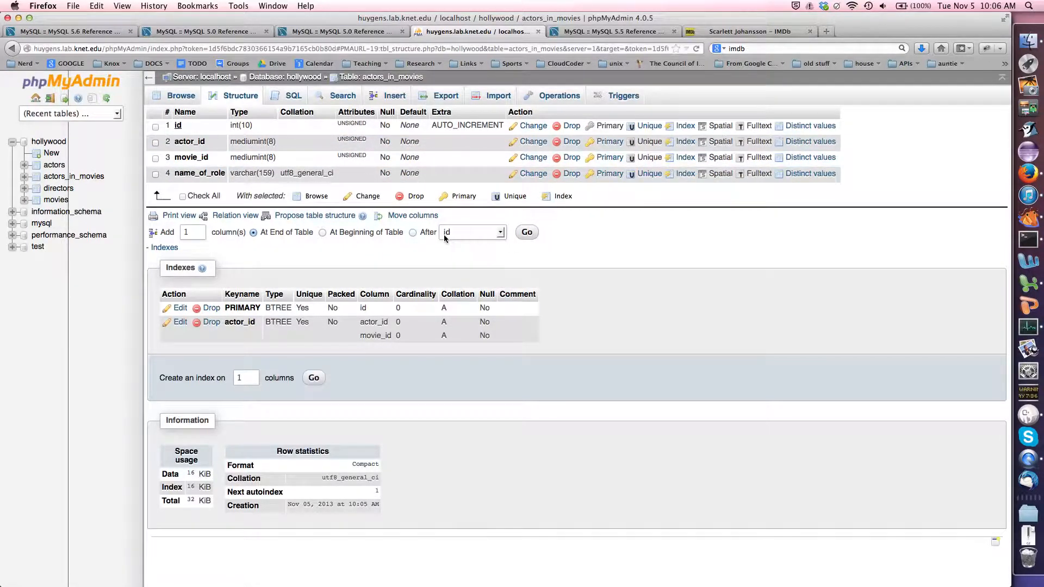
Browse the contents of the actors_in_movies, directors and movies tables without adding another column.
left_click(531, 233)
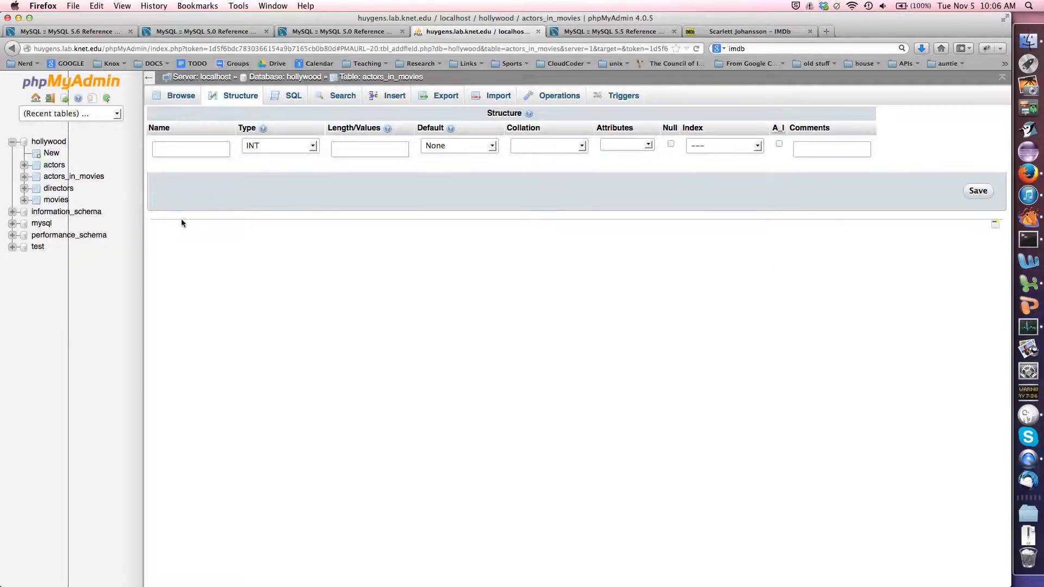
left_click(74, 178)
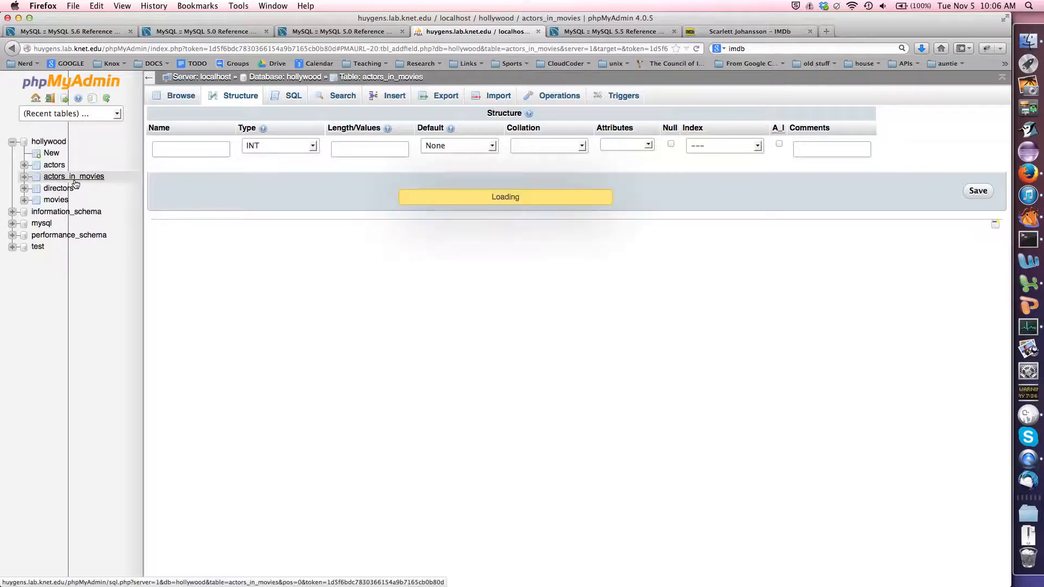
left_click(51, 189)
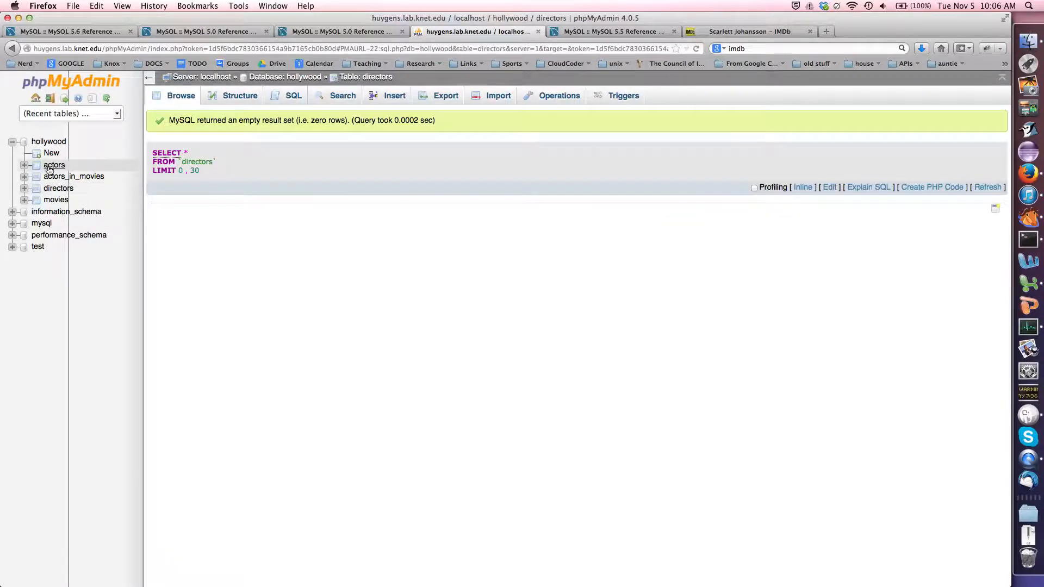
left_click(55, 199)
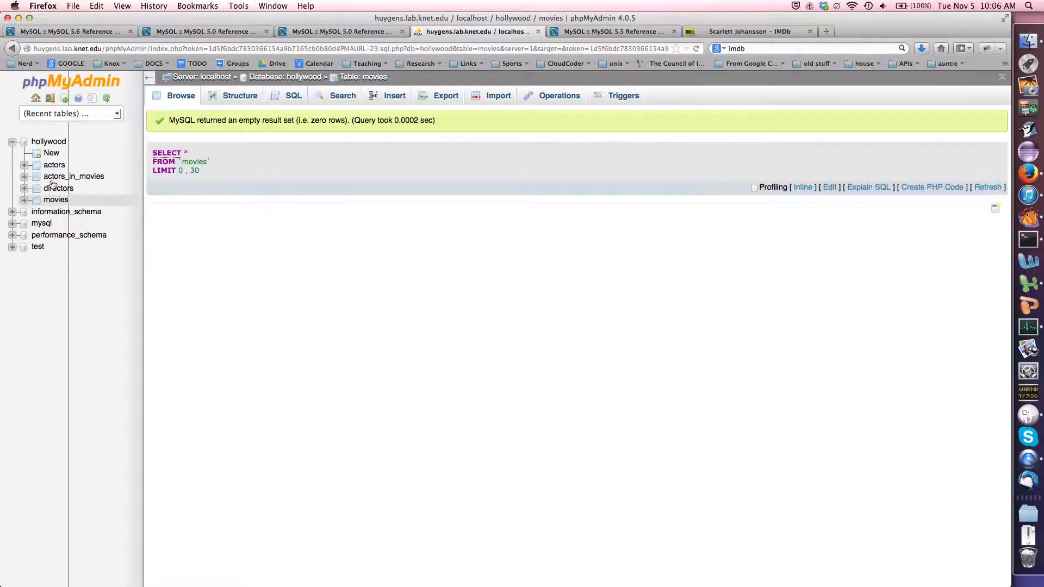
Expand the actors and actors_in_movies tables in the database tree, review the actors columns, and collapse both tables again.
left_click(25, 168)
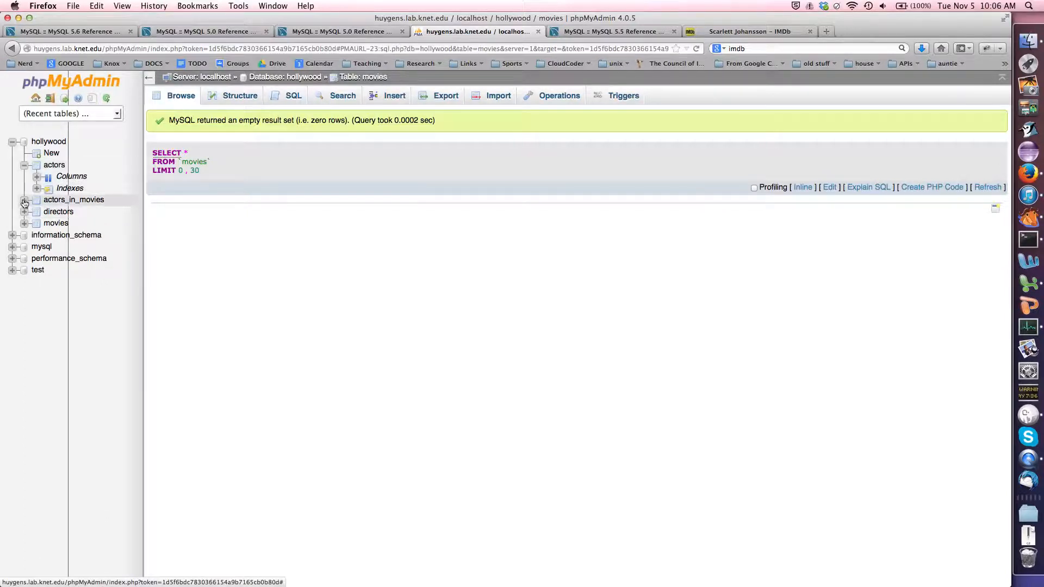
left_click(25, 201)
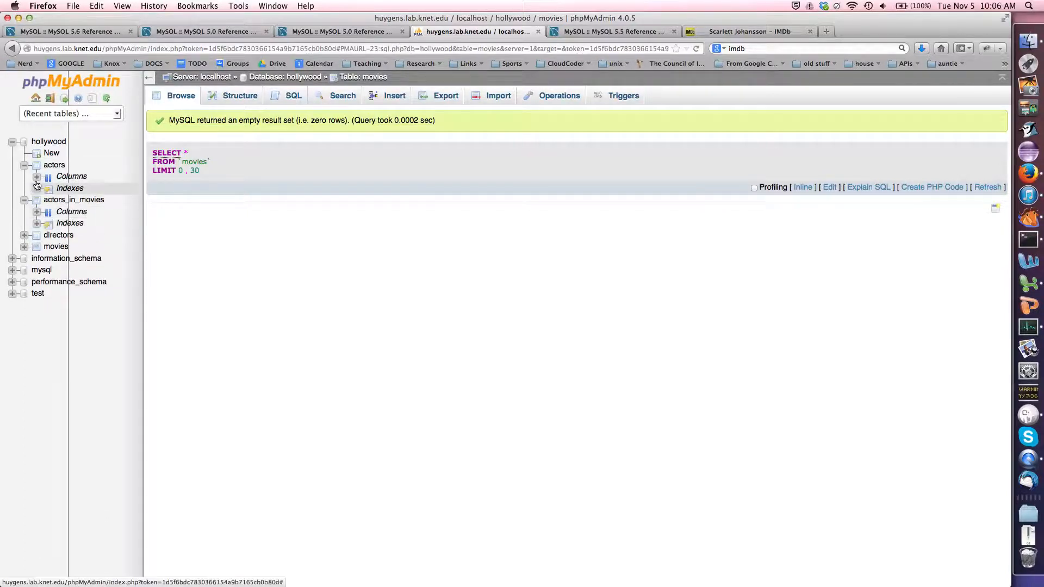
left_click(36, 178)
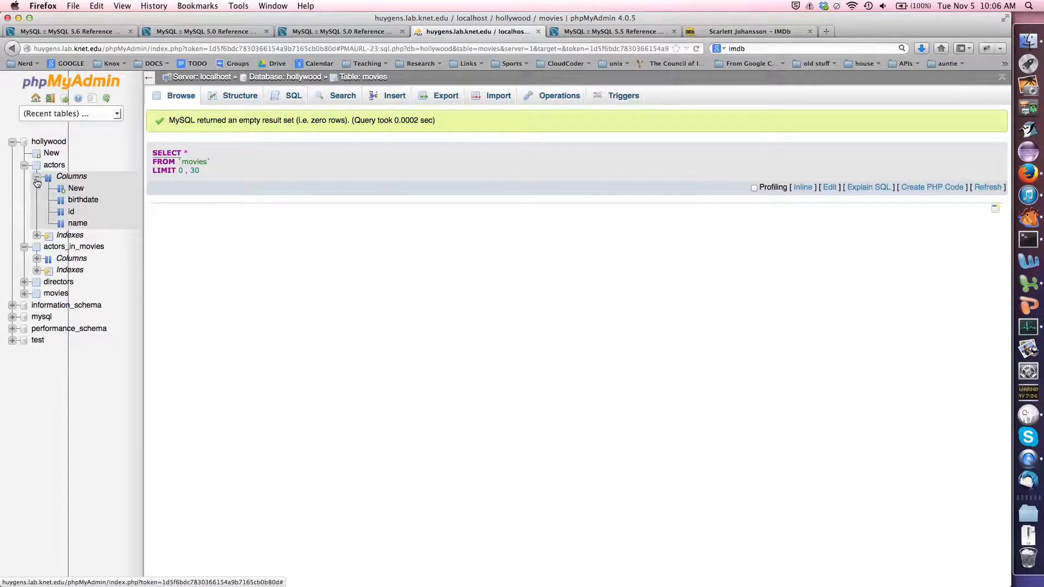
left_click(36, 180)
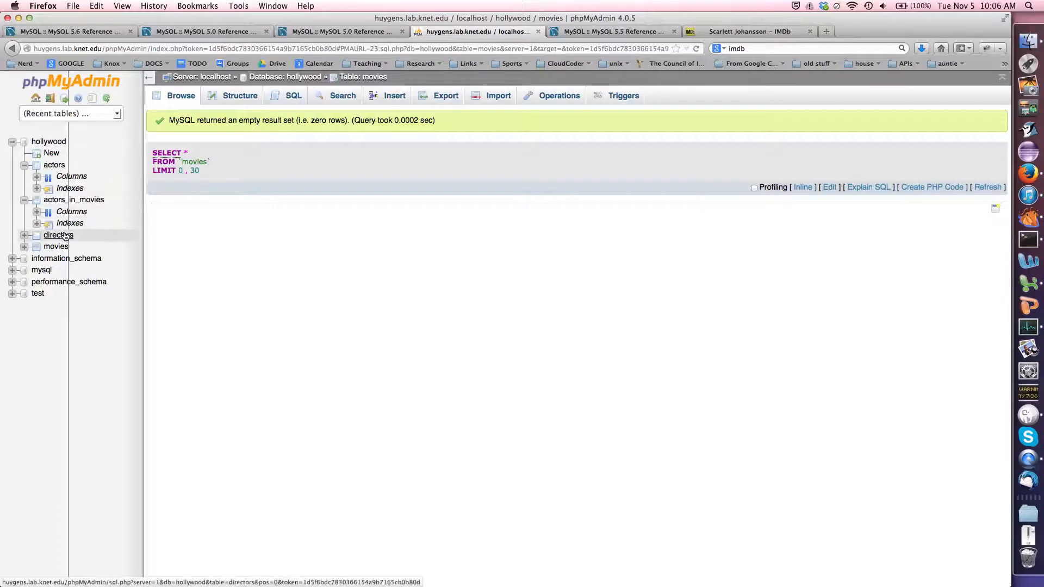
left_click(25, 166)
left_click(25, 177)
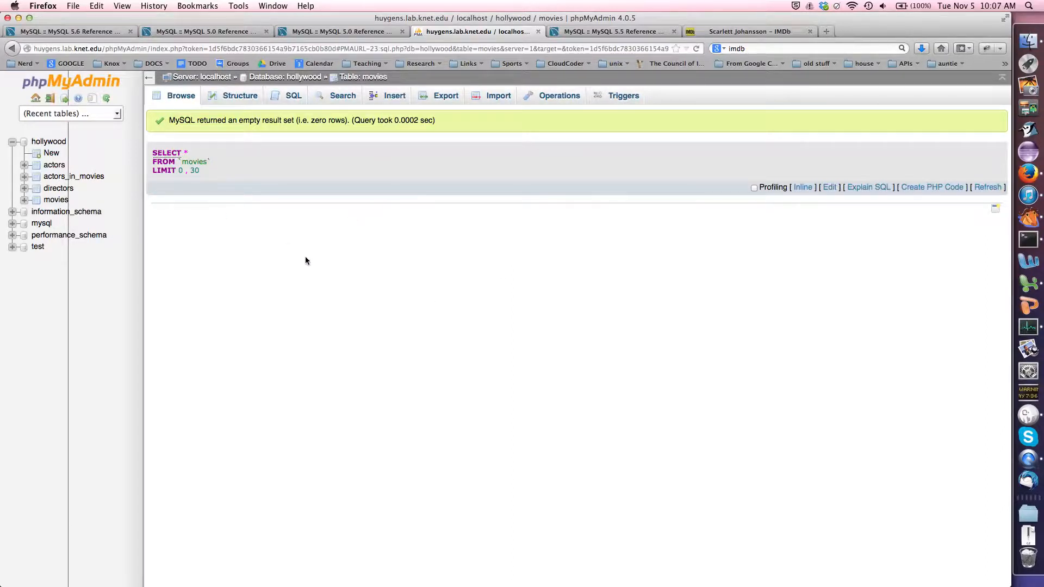
Search the actors table for rows whose birthdate is less than (<) 1970-01-01.
left_click(54, 165)
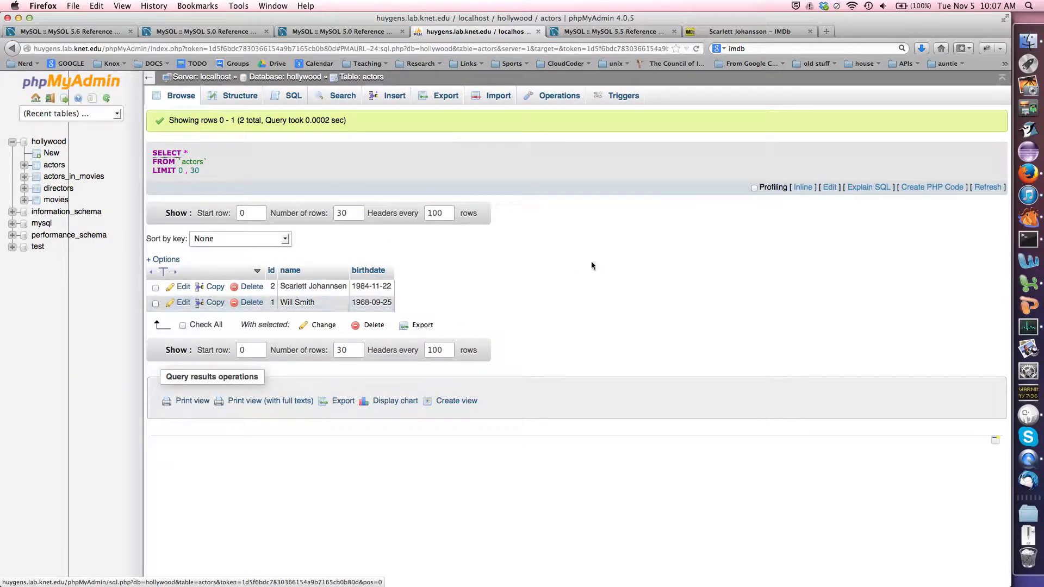
left_click(342, 96)
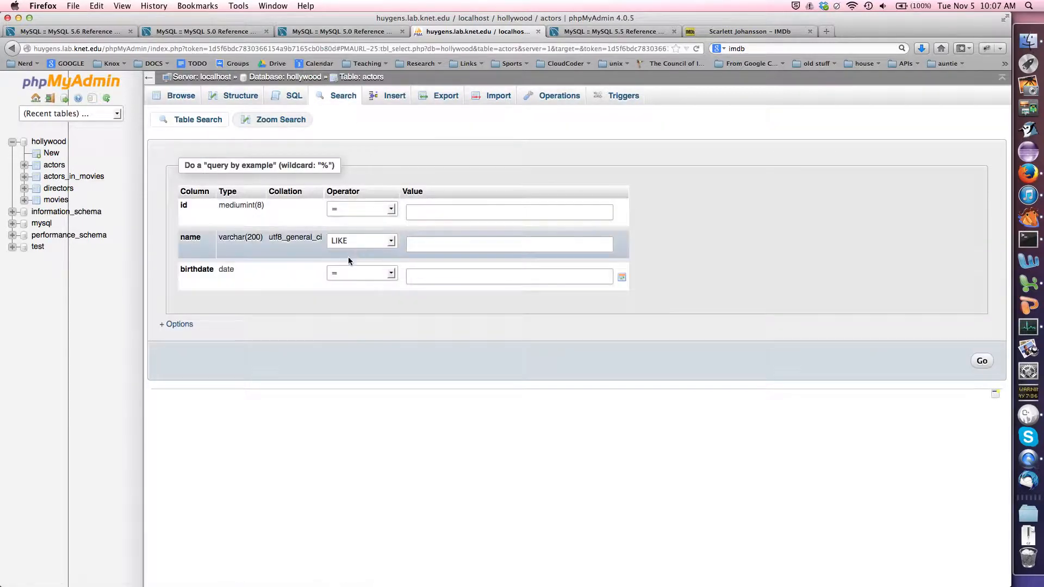
left_click(345, 275)
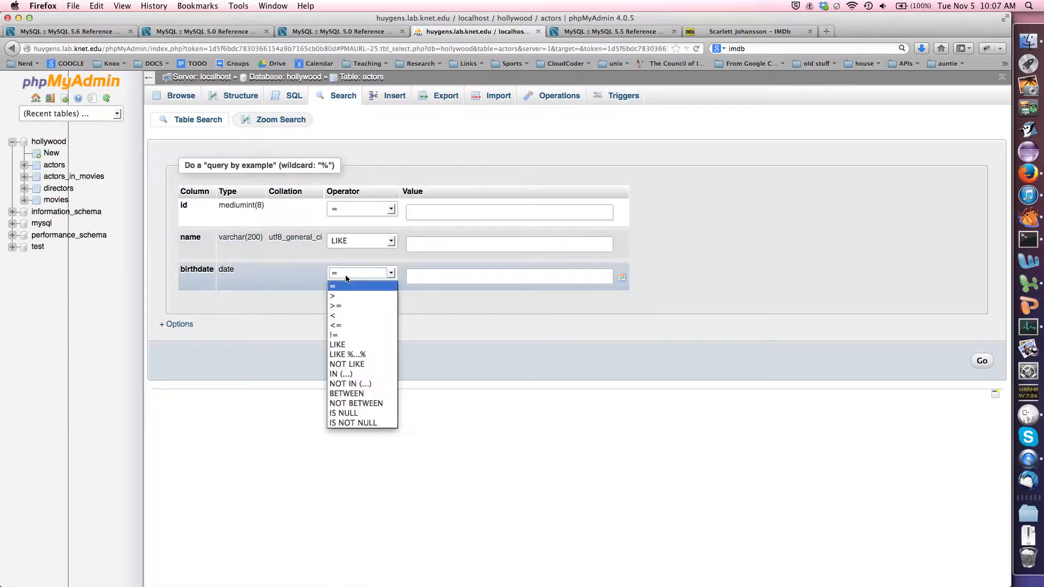
left_click(344, 316)
left_click(421, 278)
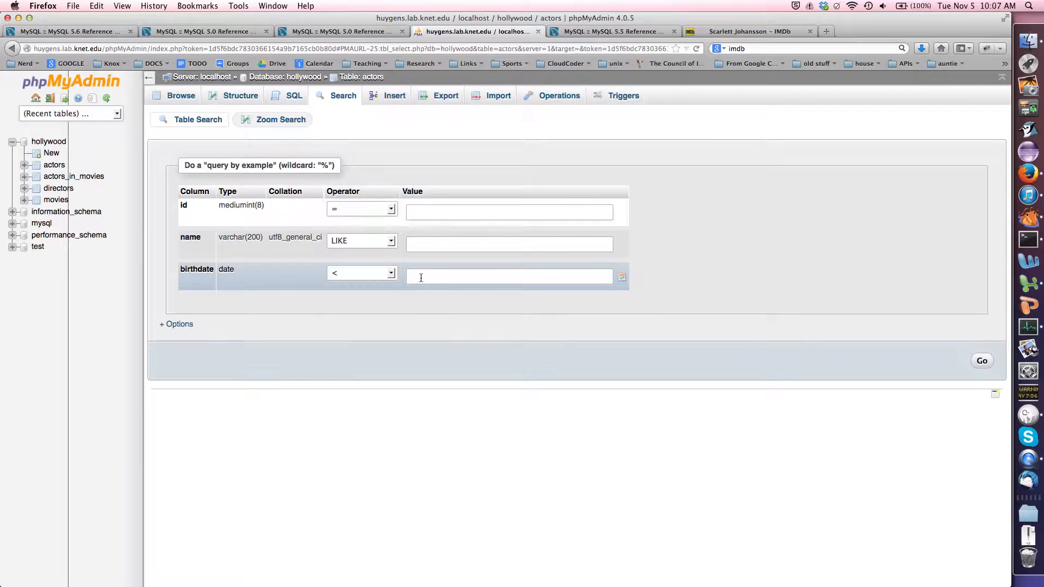
type("1970-01-01")
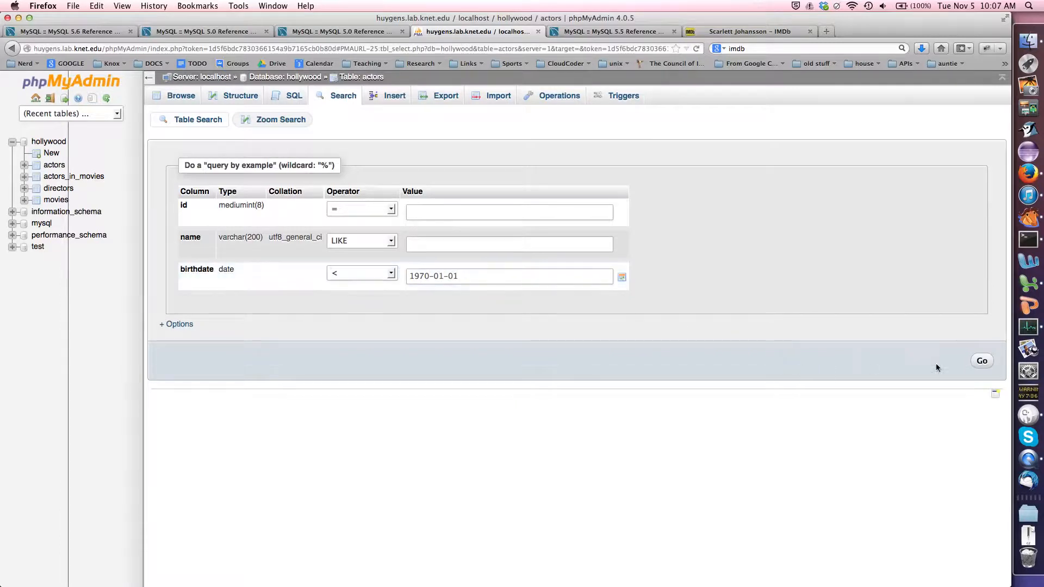
left_click(982, 361)
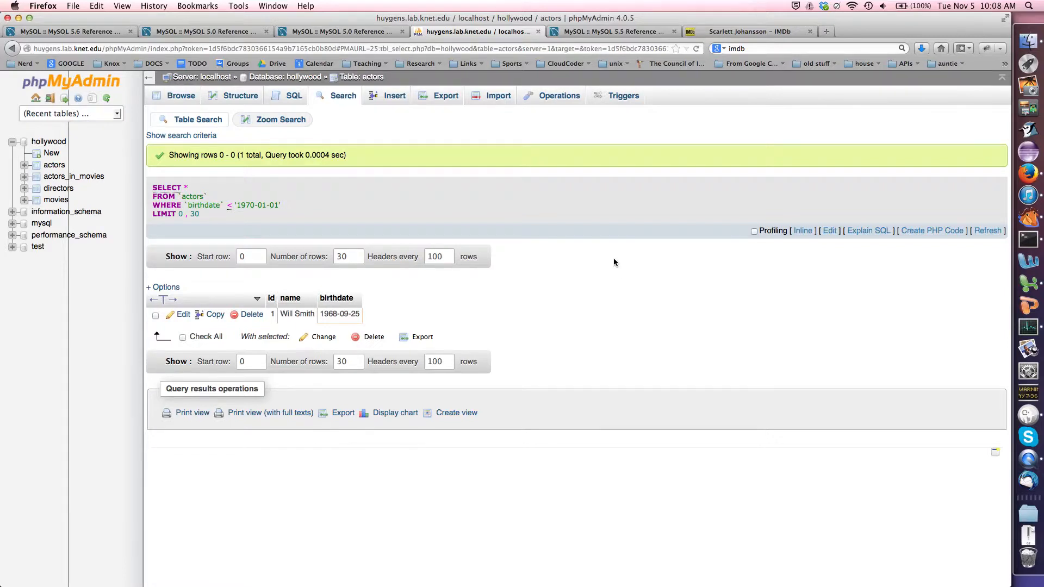
left_click(922, 22)
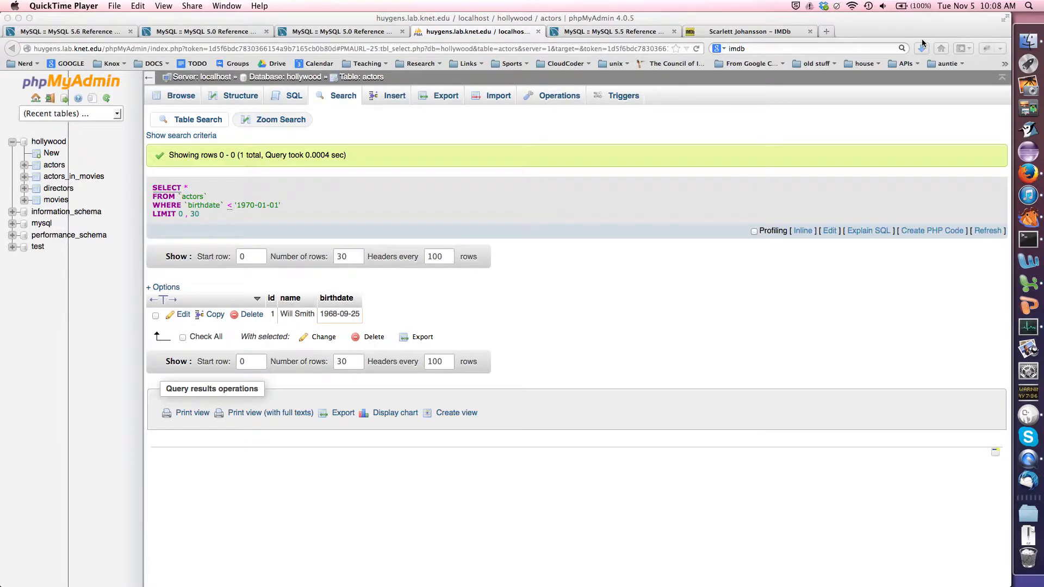
key("super+Tab")
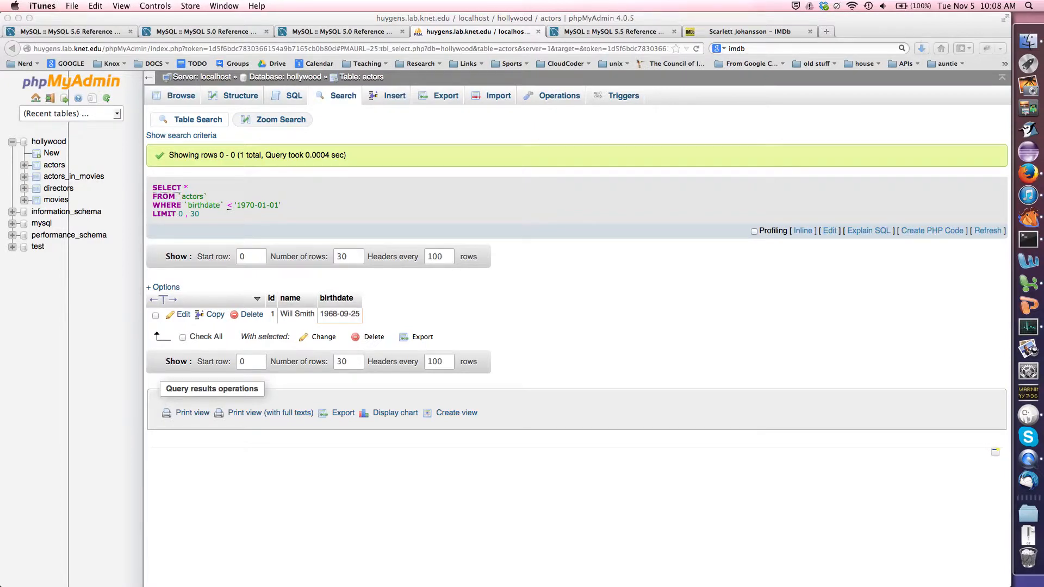